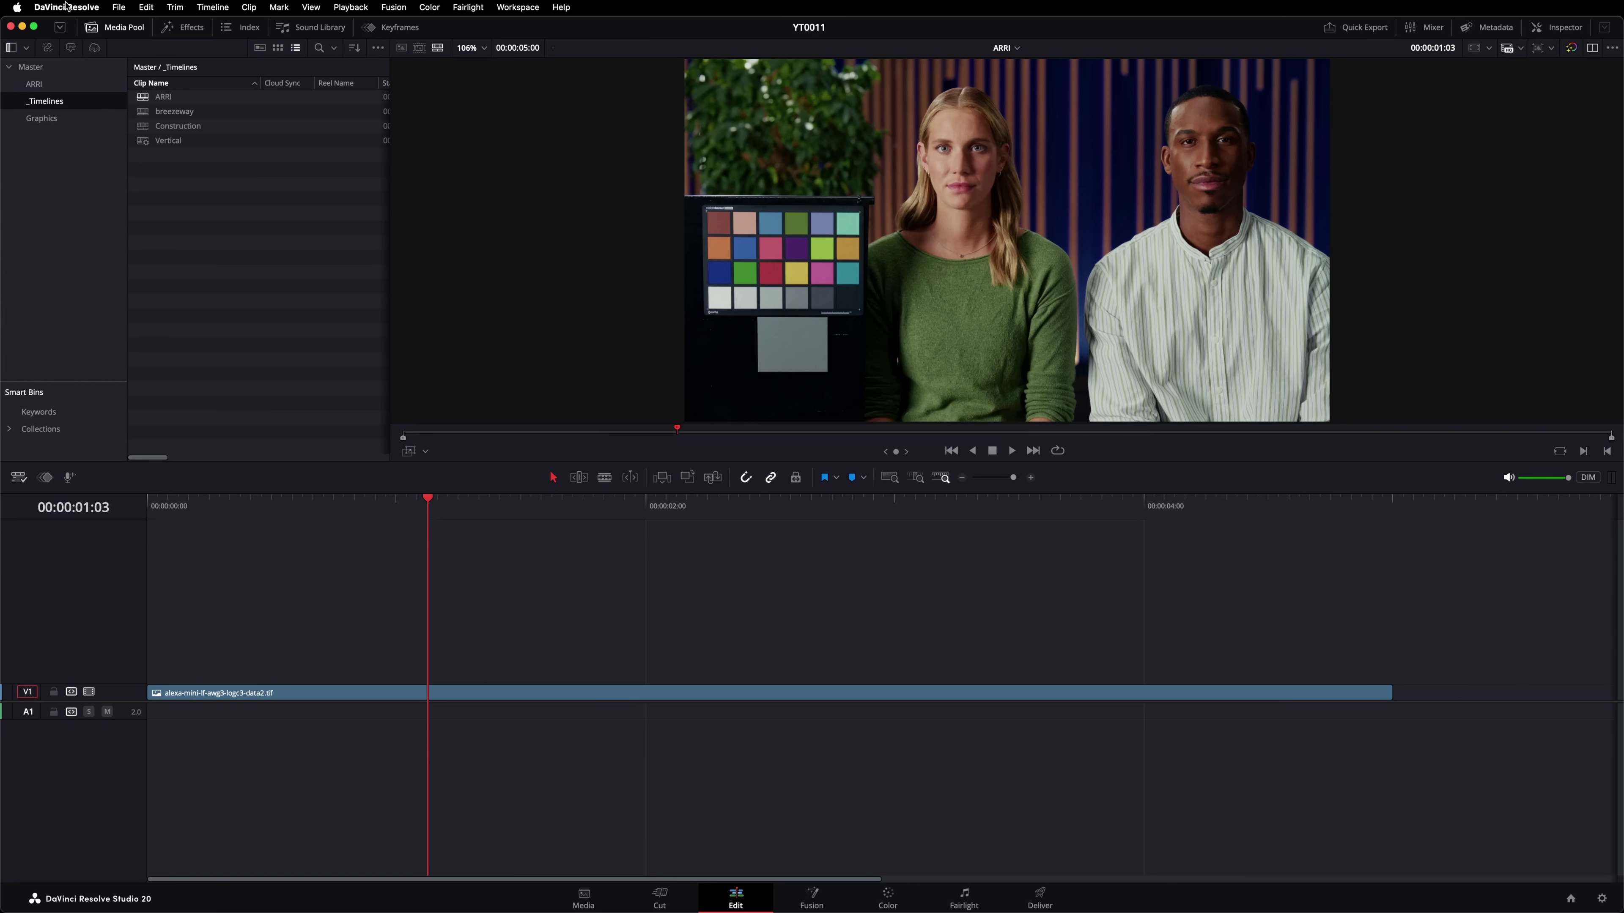
Enable the UI focus-indicator preference and preview the Vertical timeline in portrait viewer layout
click(69, 9)
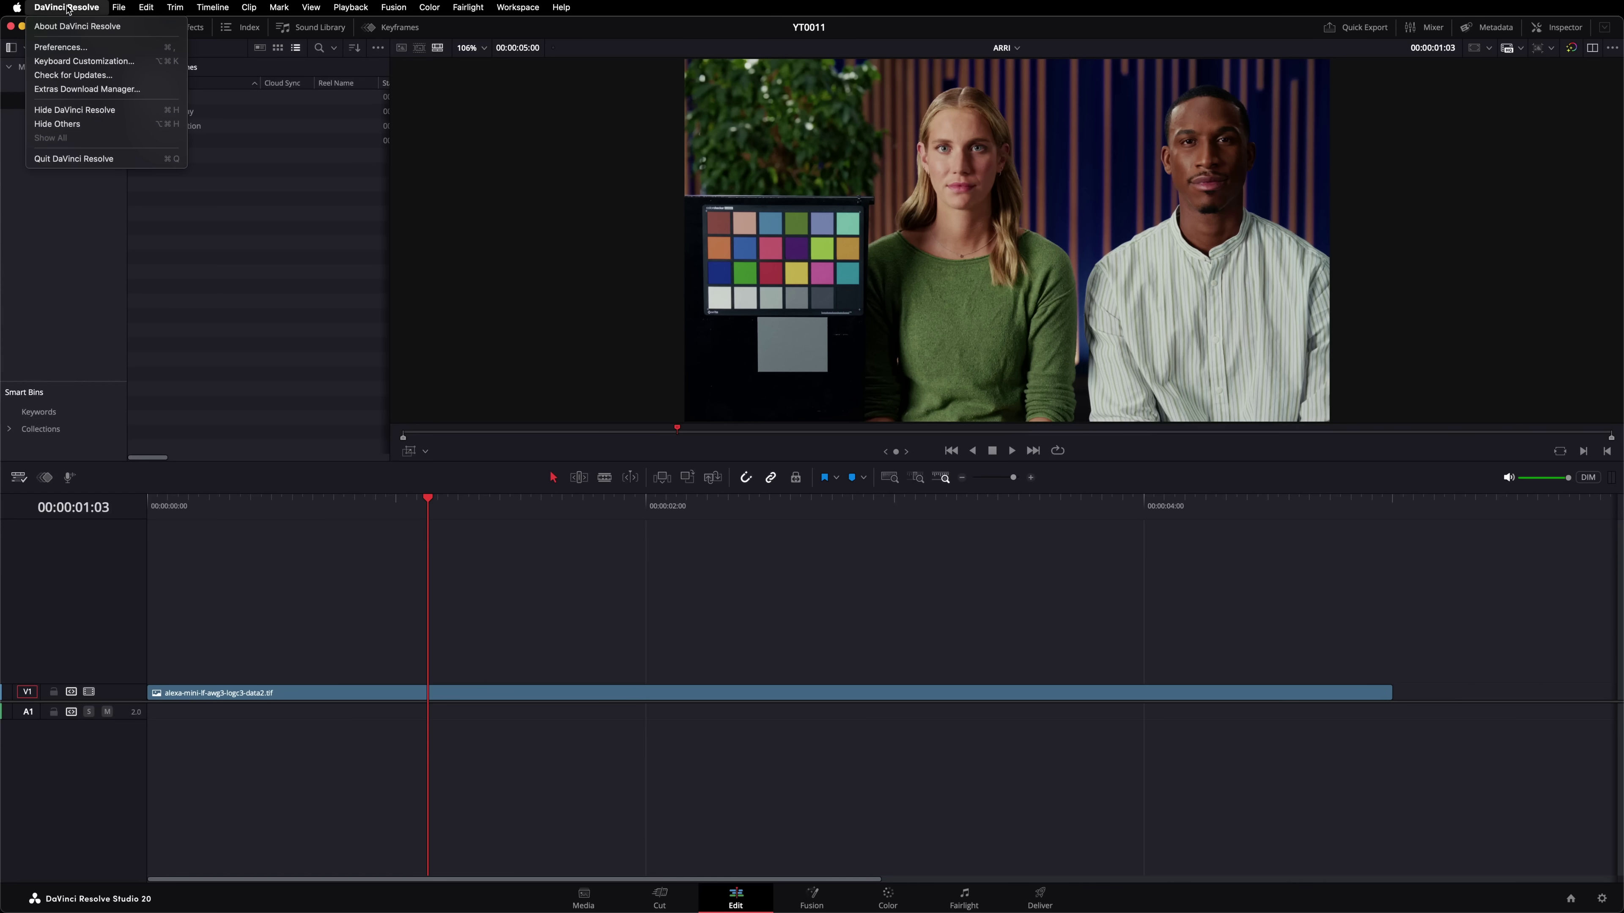
click(60, 47)
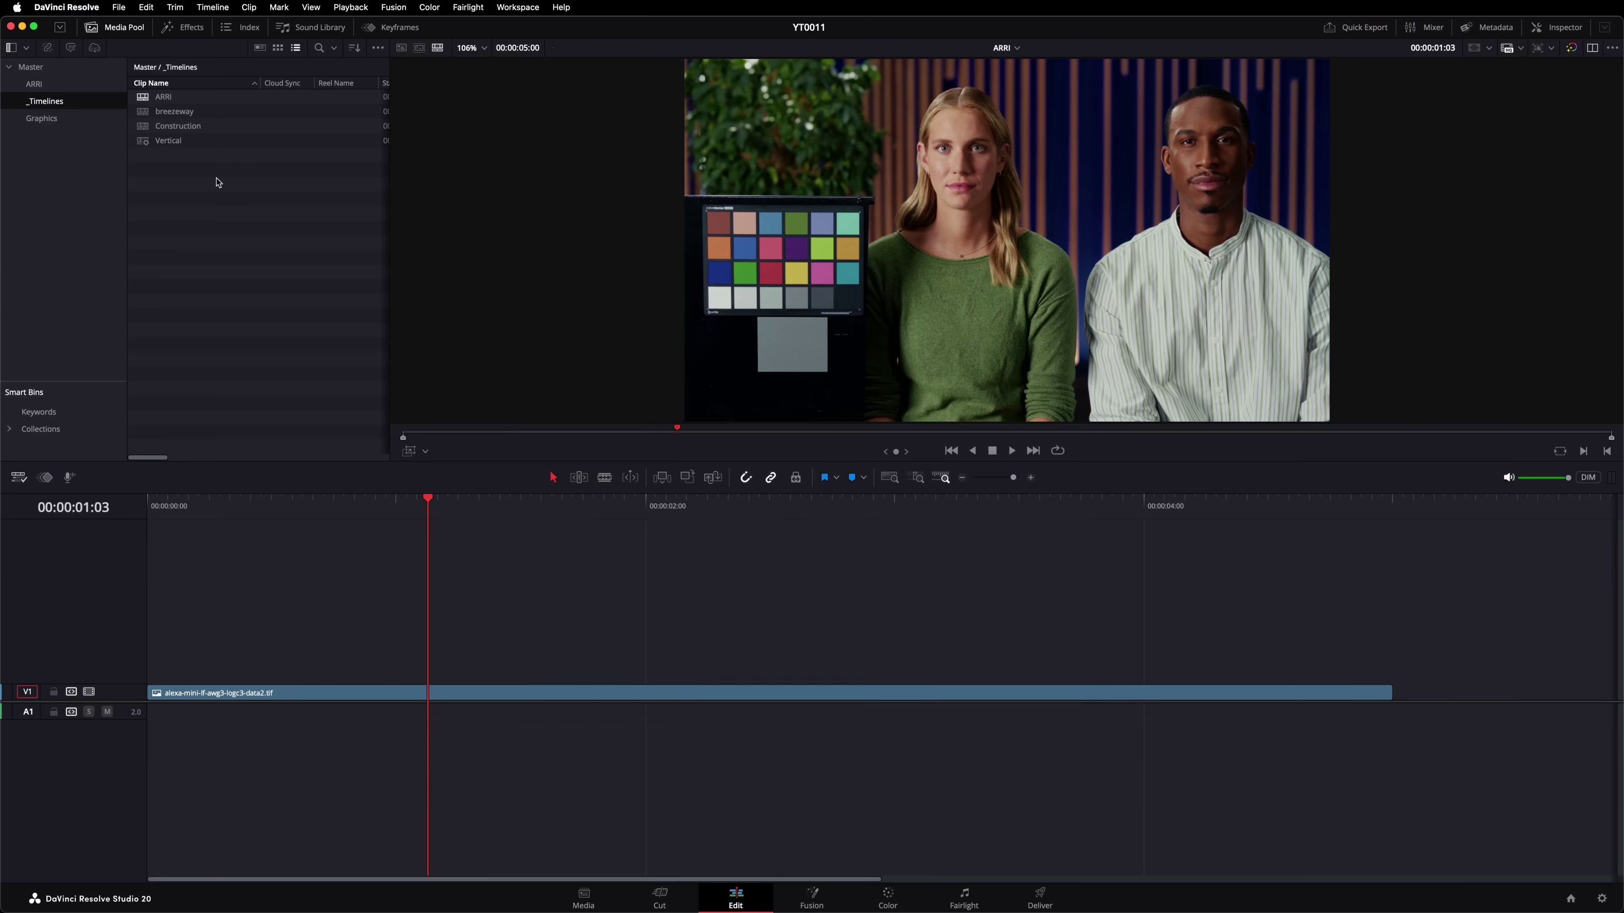
double_click(170, 141)
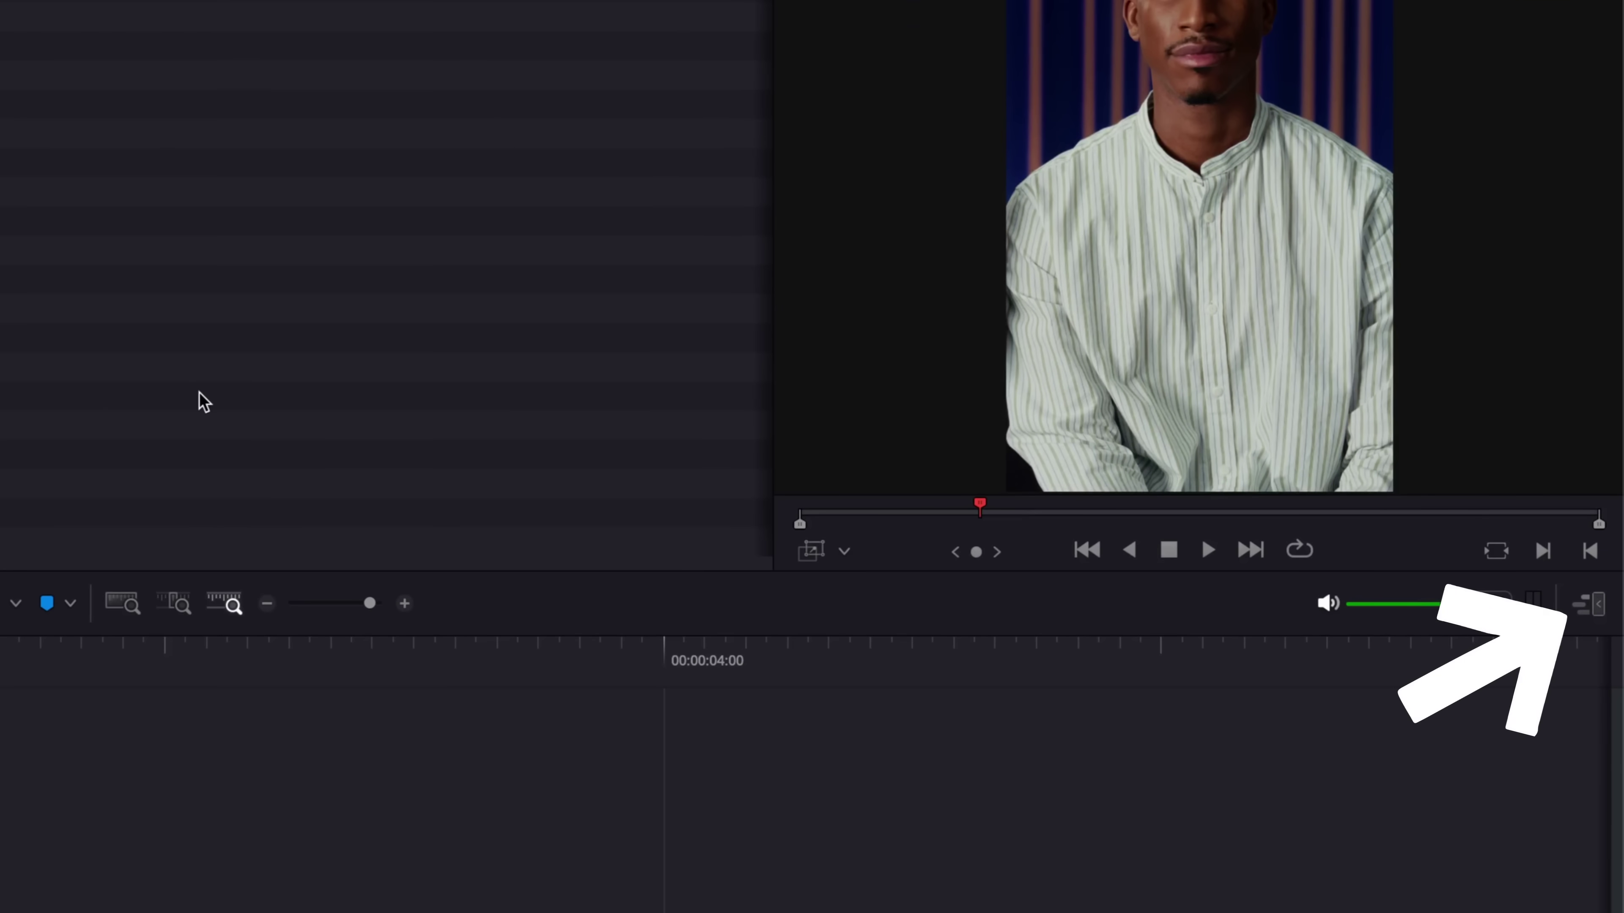
click(1589, 603)
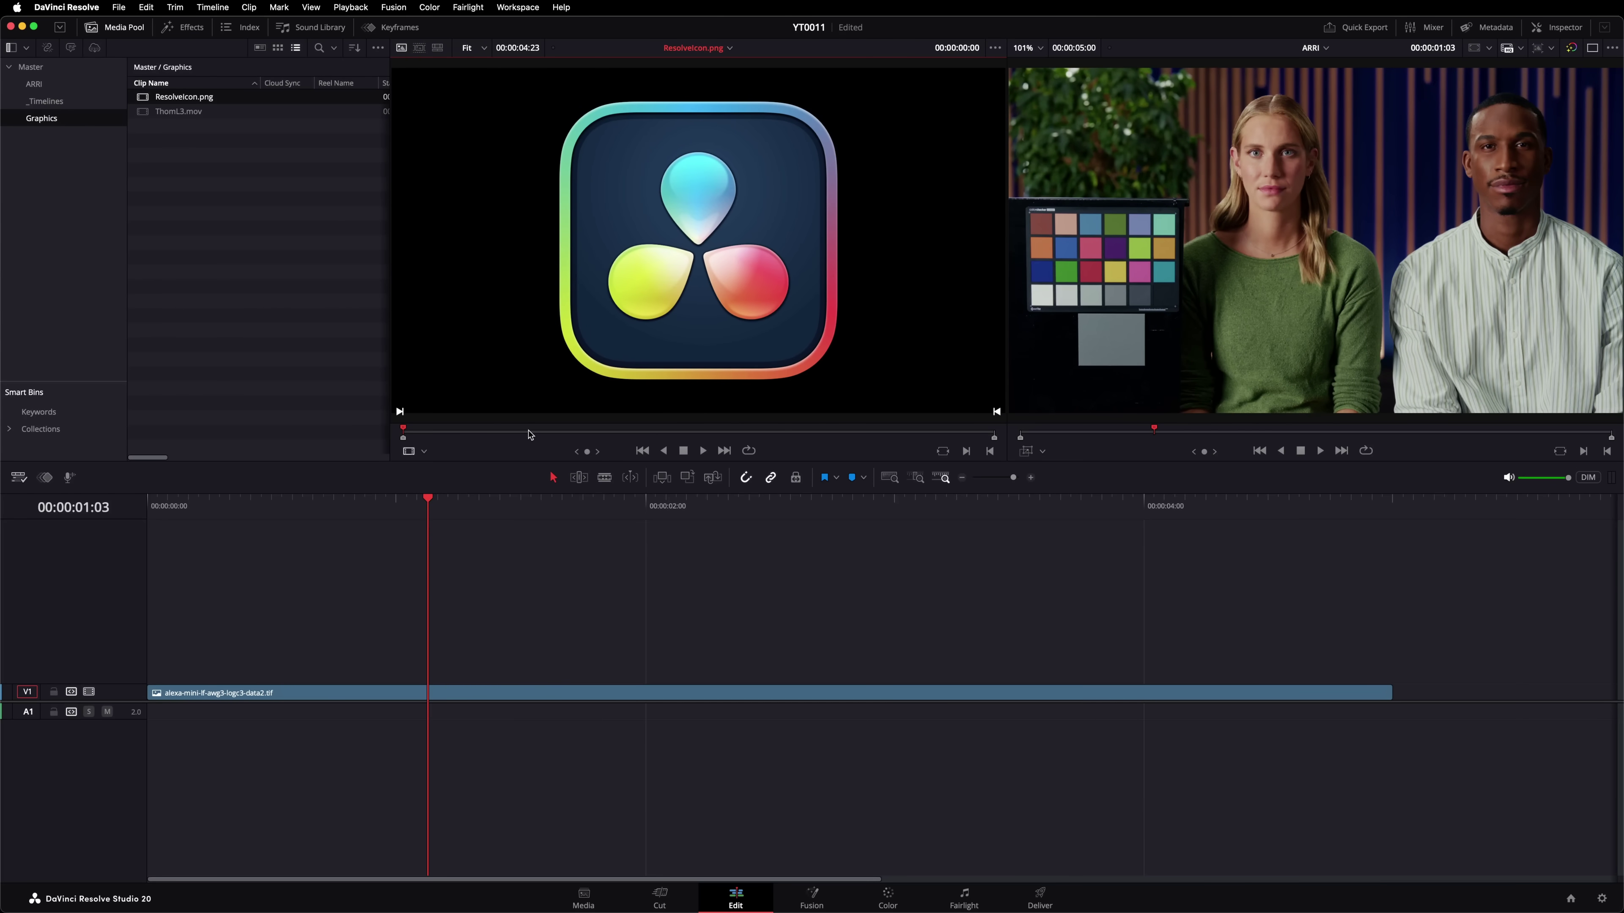
Mark a source In/Out range, then a timeline In at 1:03 and Out at 2:07
click(552, 434)
key(i)
click(668, 434)
key(o)
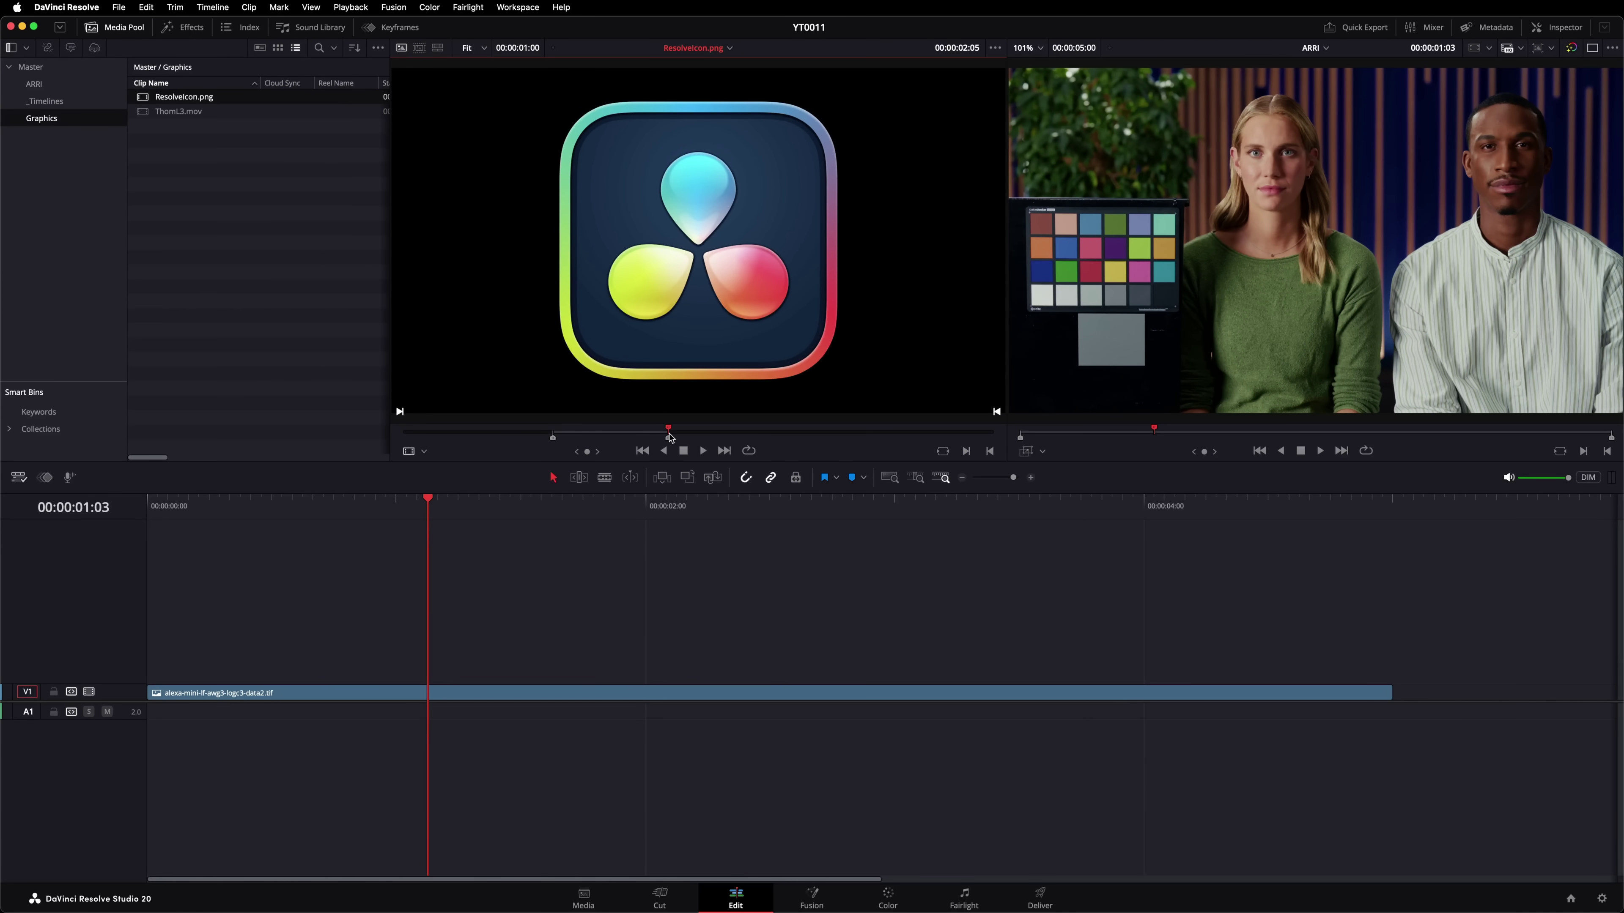
click(1199, 297)
key(i)
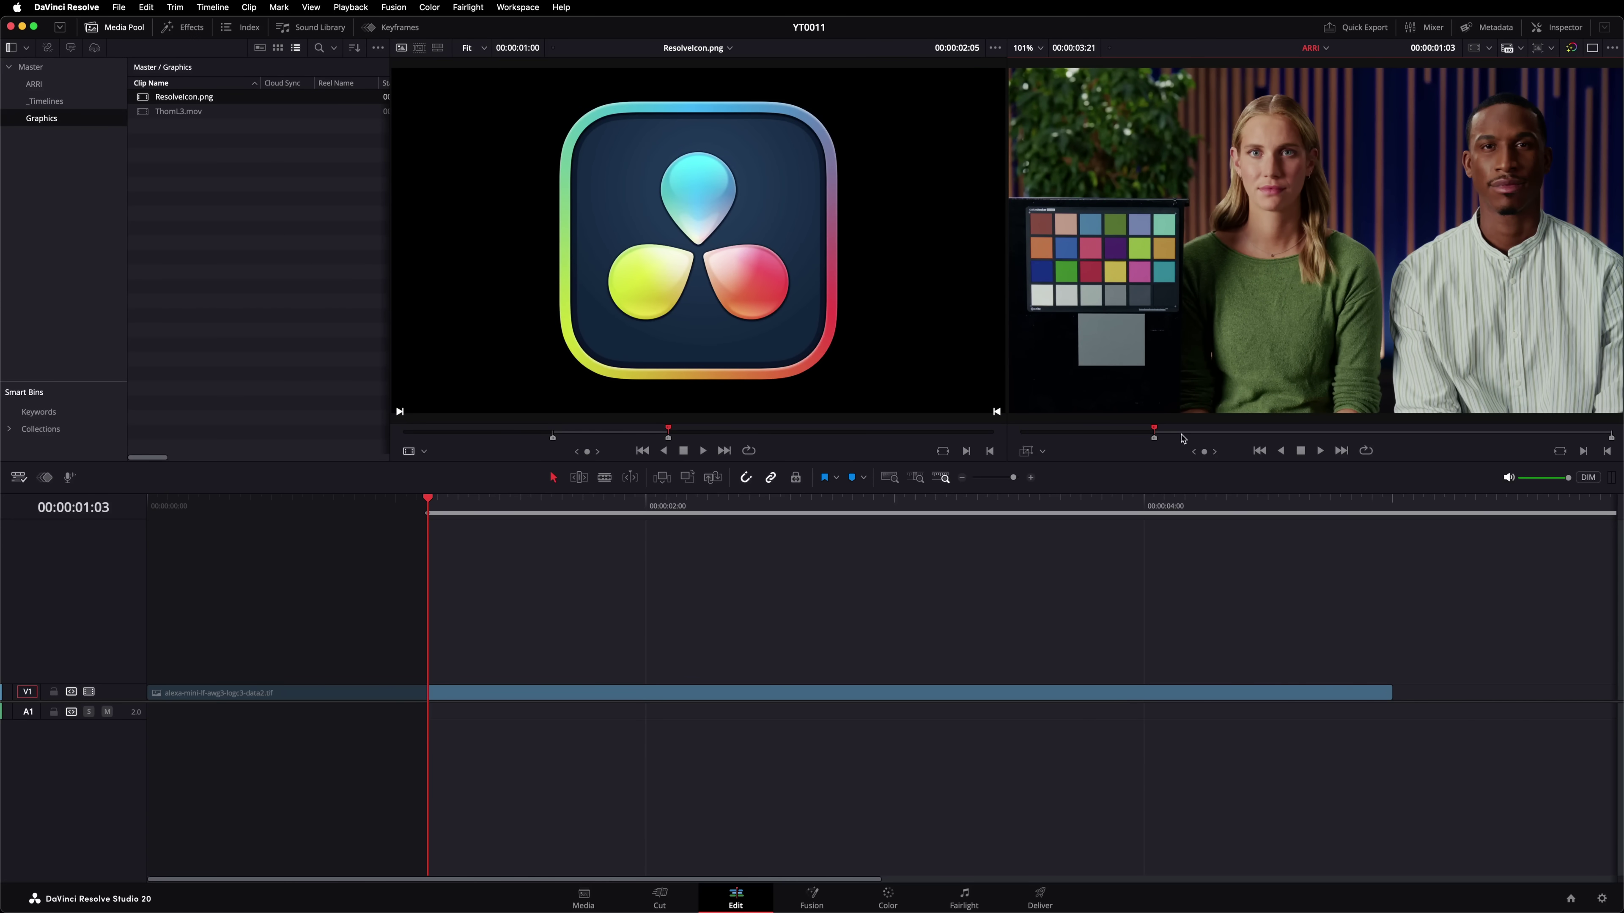
drag(1208, 435, 1291, 438)
key(o)
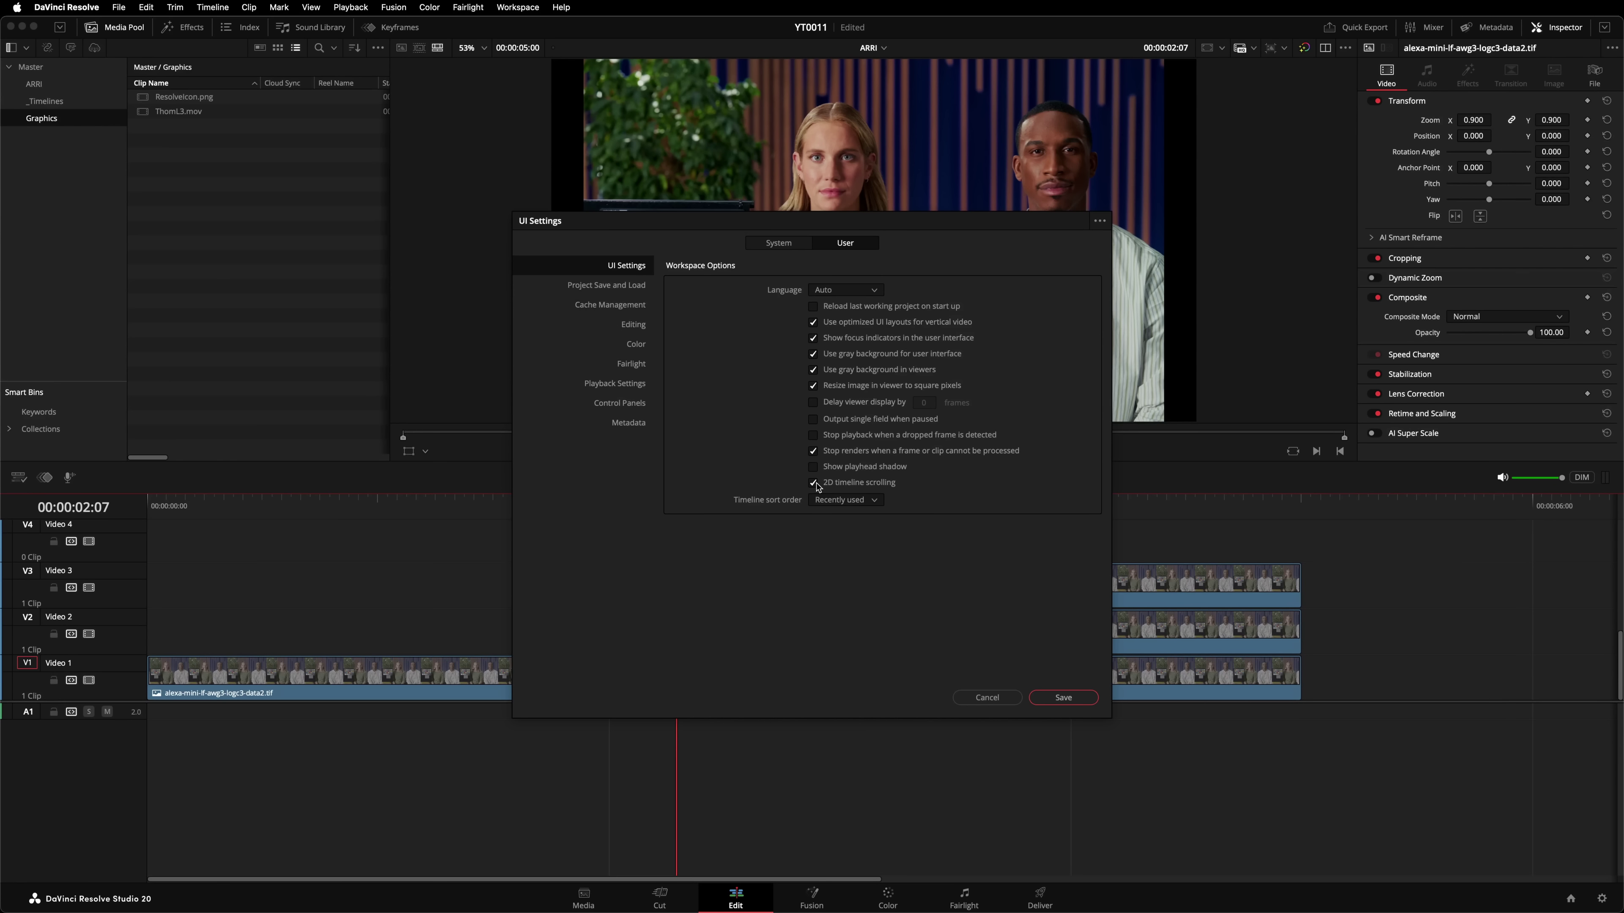
Save the UI preferences, test horizontal timeline scrolling, and review timeline sort order and project save options
click(1057, 697)
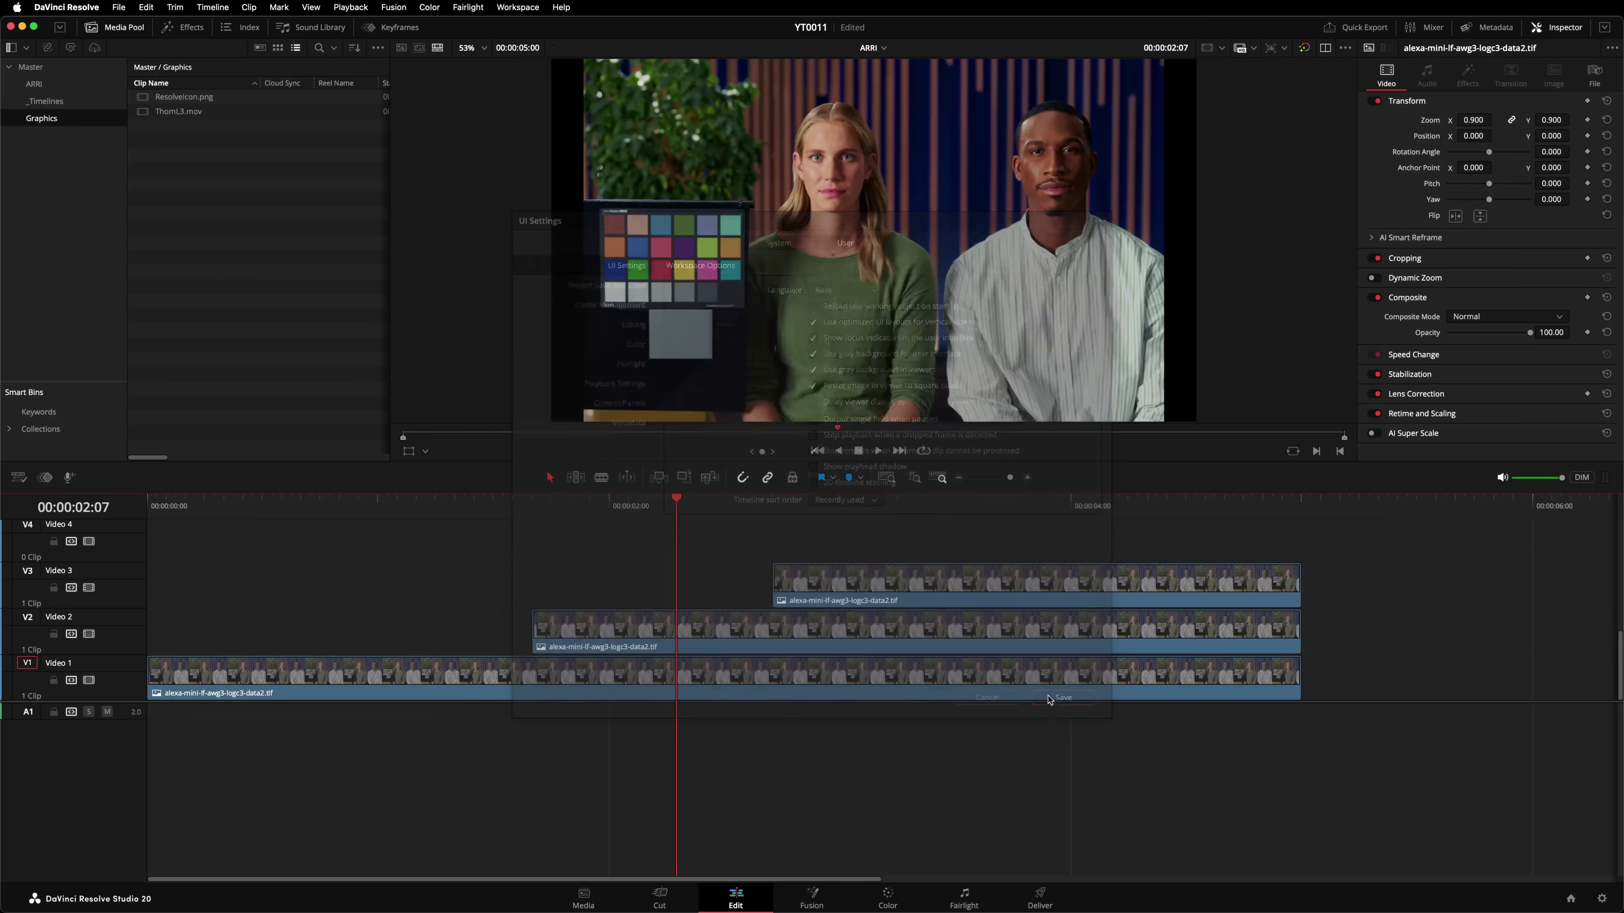
scroll(819, 638, right, 5)
scroll(820, 638, left, 10)
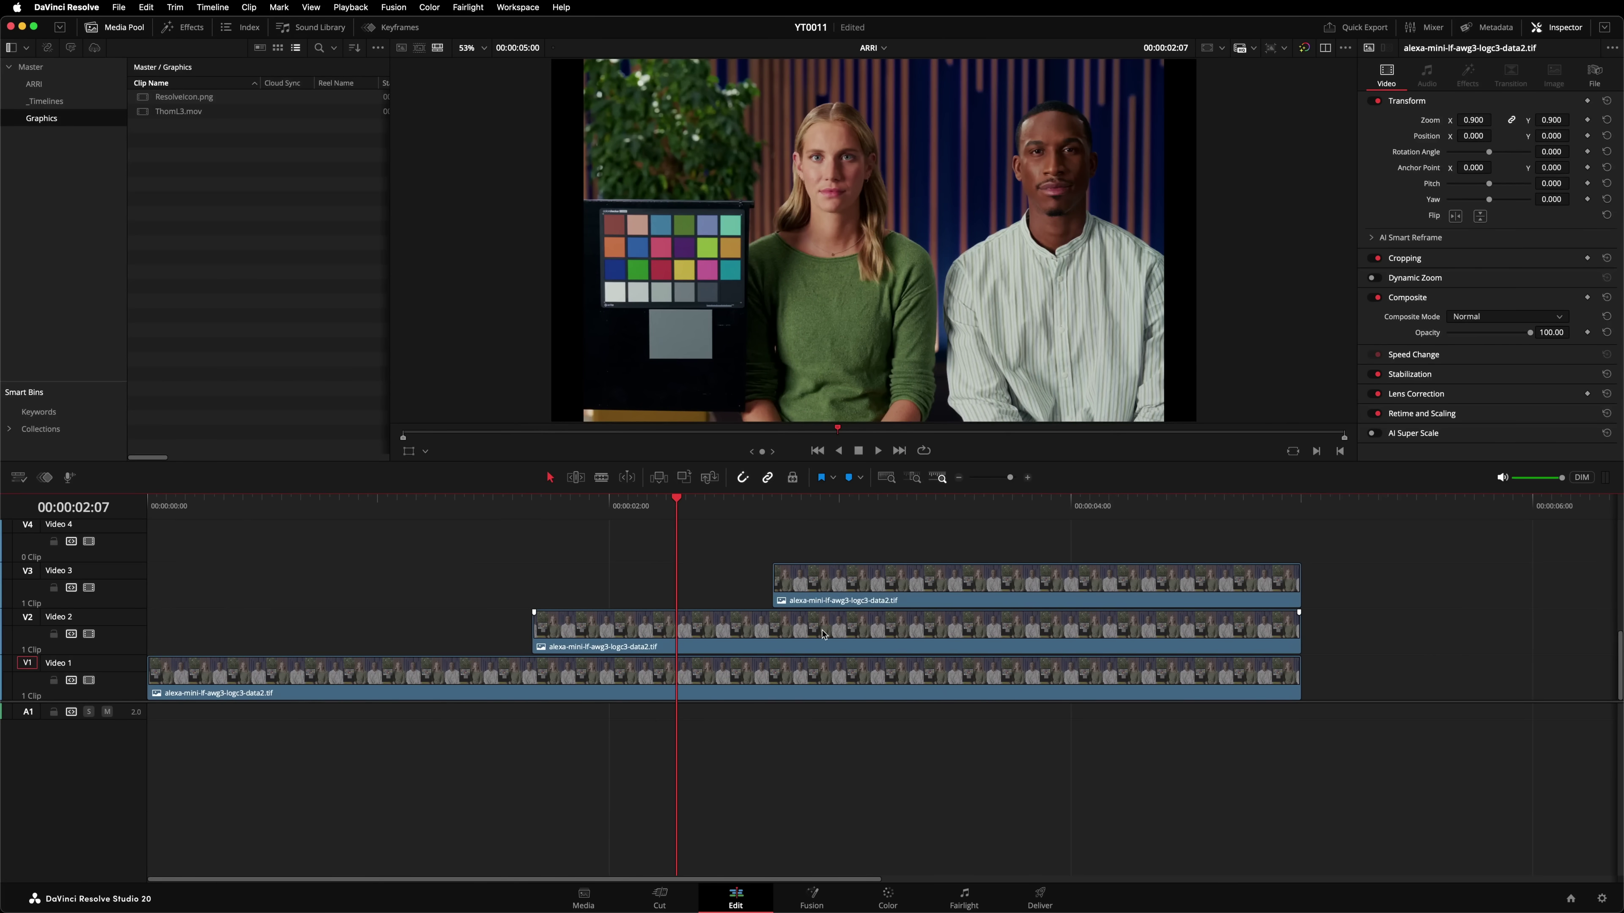
scroll(818, 638, right, 10)
scroll(817, 638, left, 6)
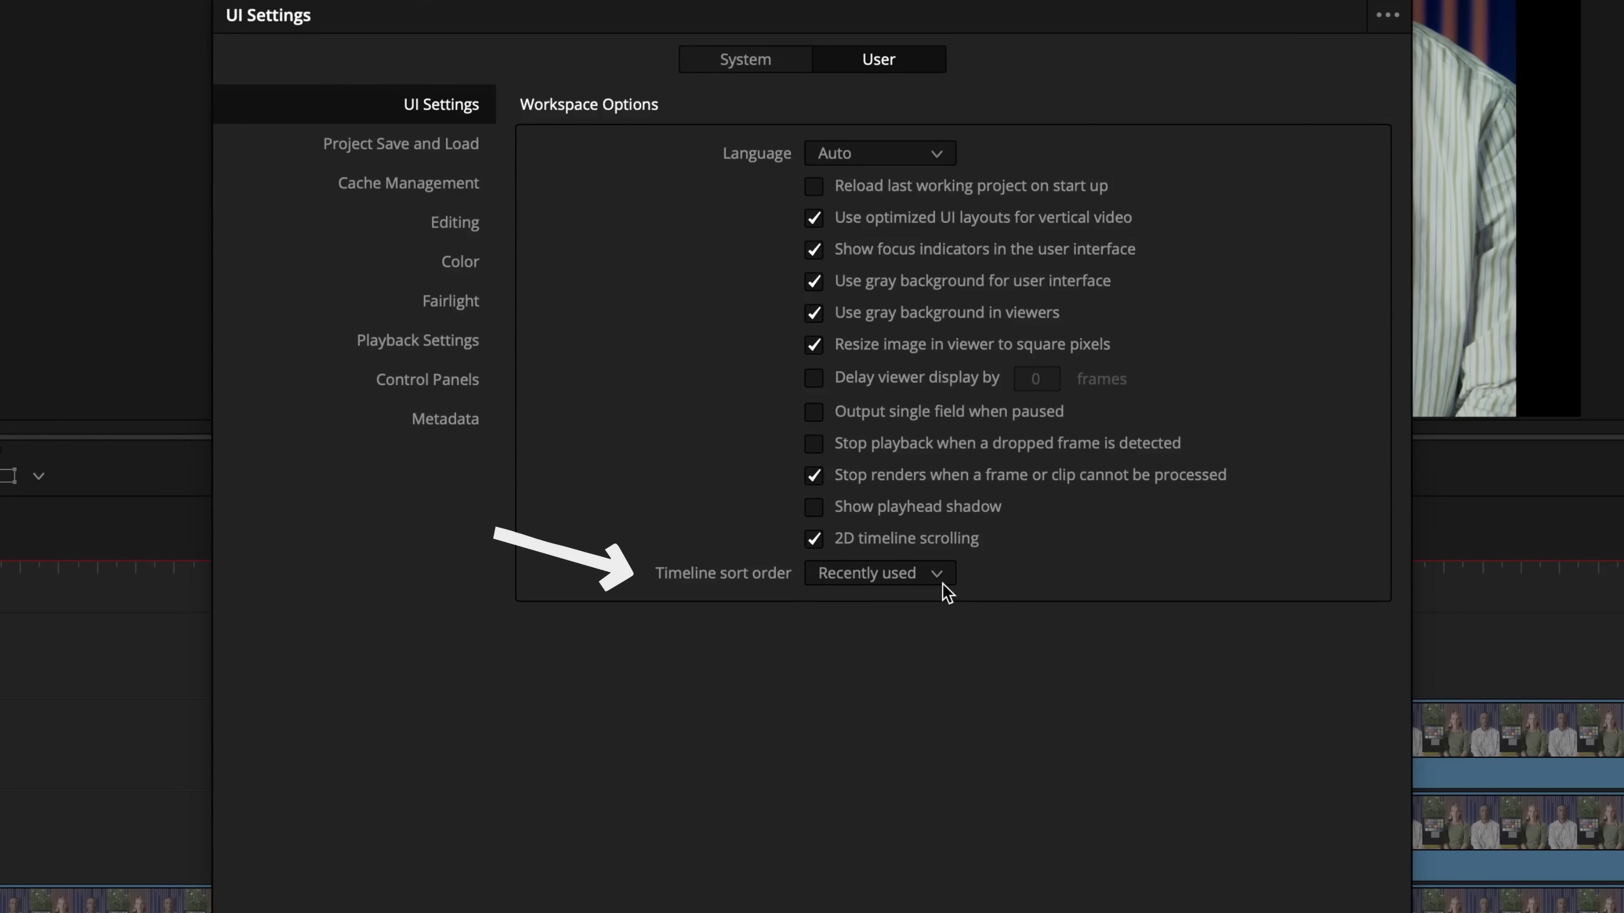
click(939, 574)
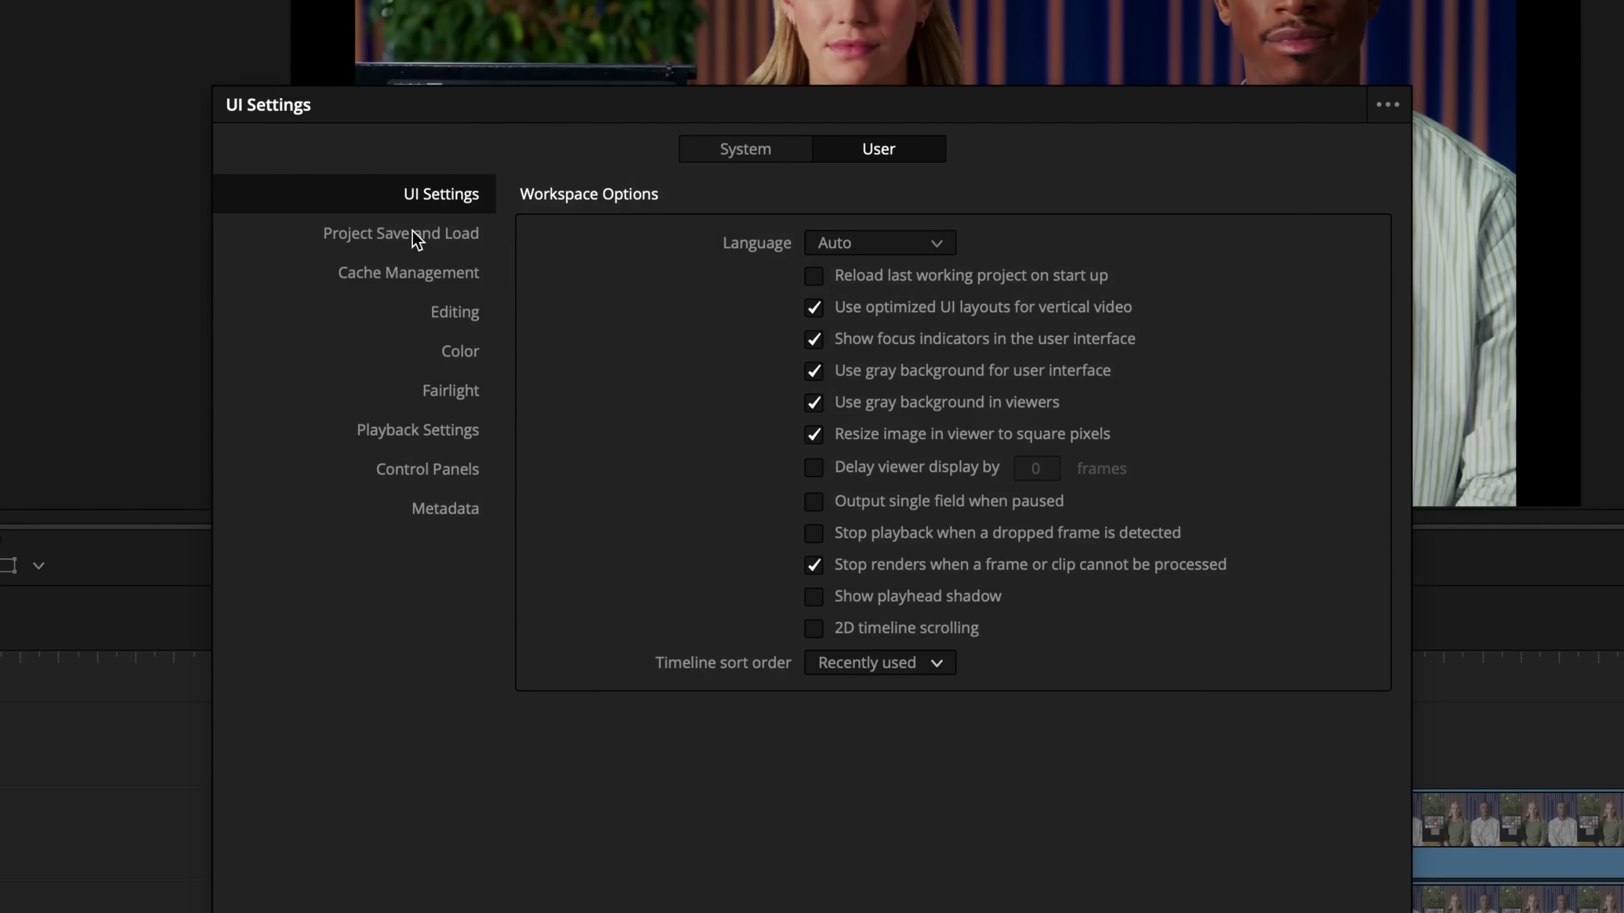
click(417, 237)
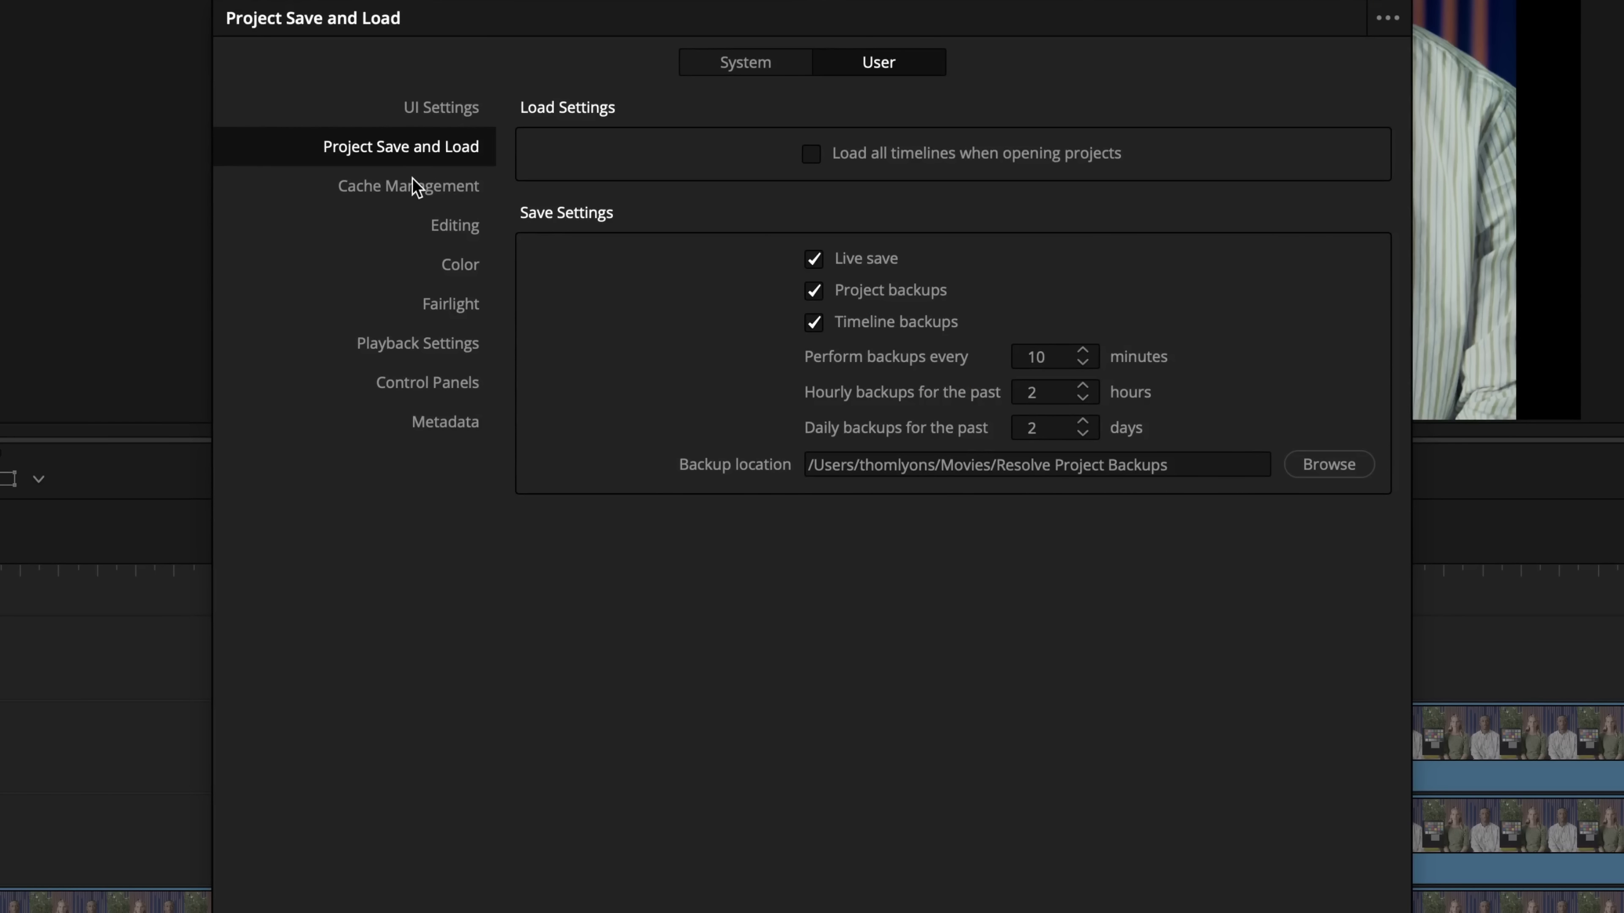
Enable Delete cache files older than 30 days in Cache Management
click(412, 185)
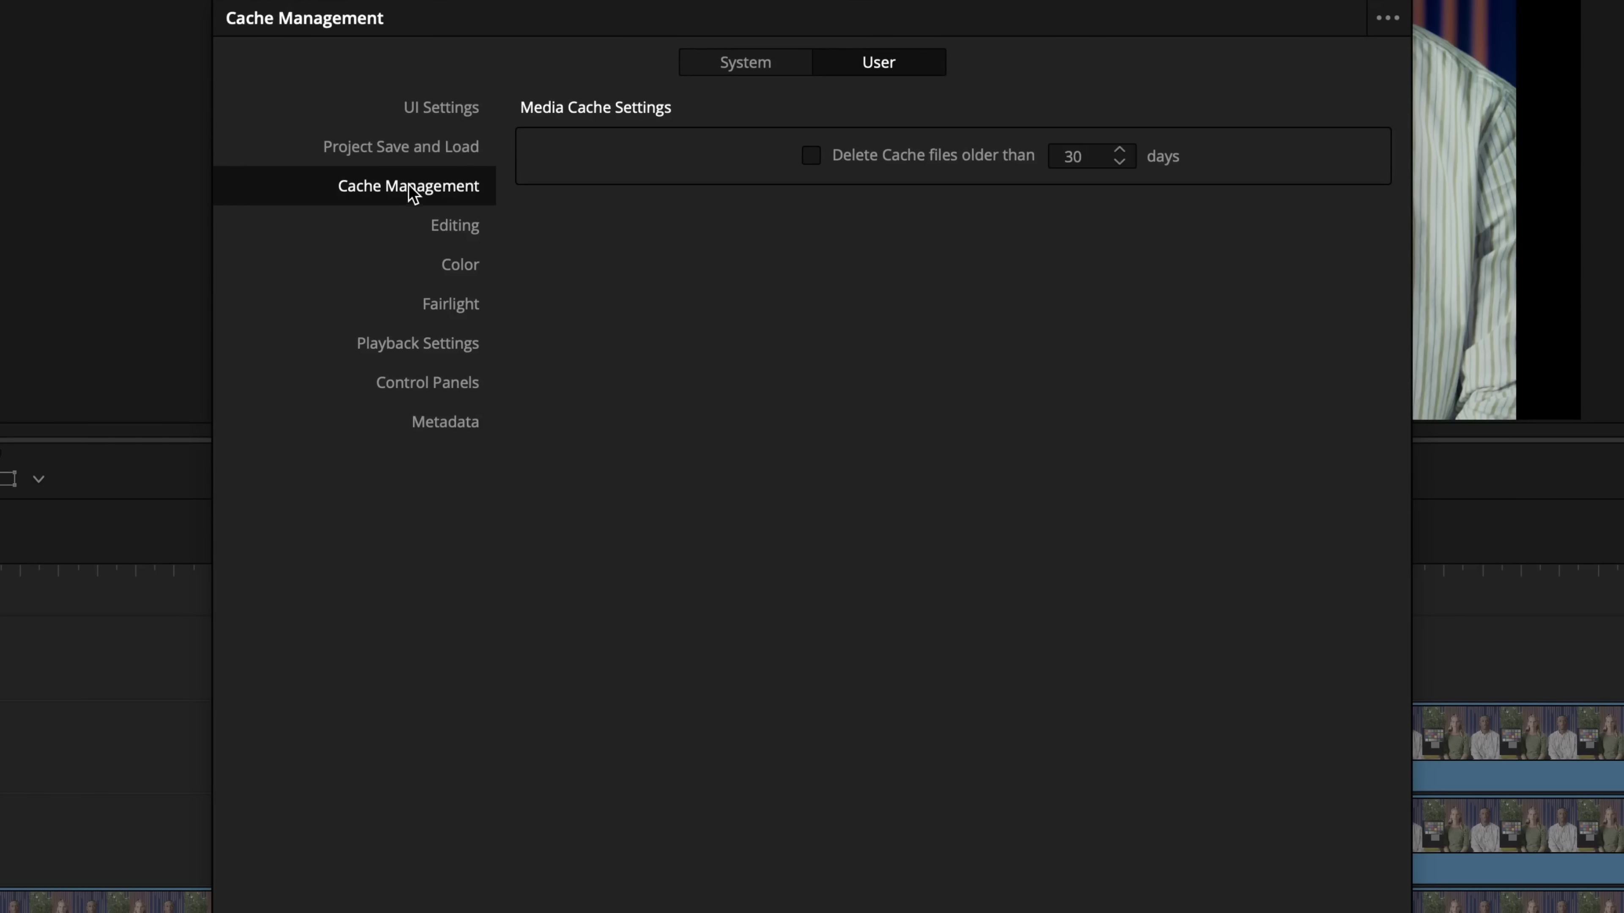
click(811, 156)
Set the Editing start timecode for new timelines to 00:00:00:00
click(476, 228)
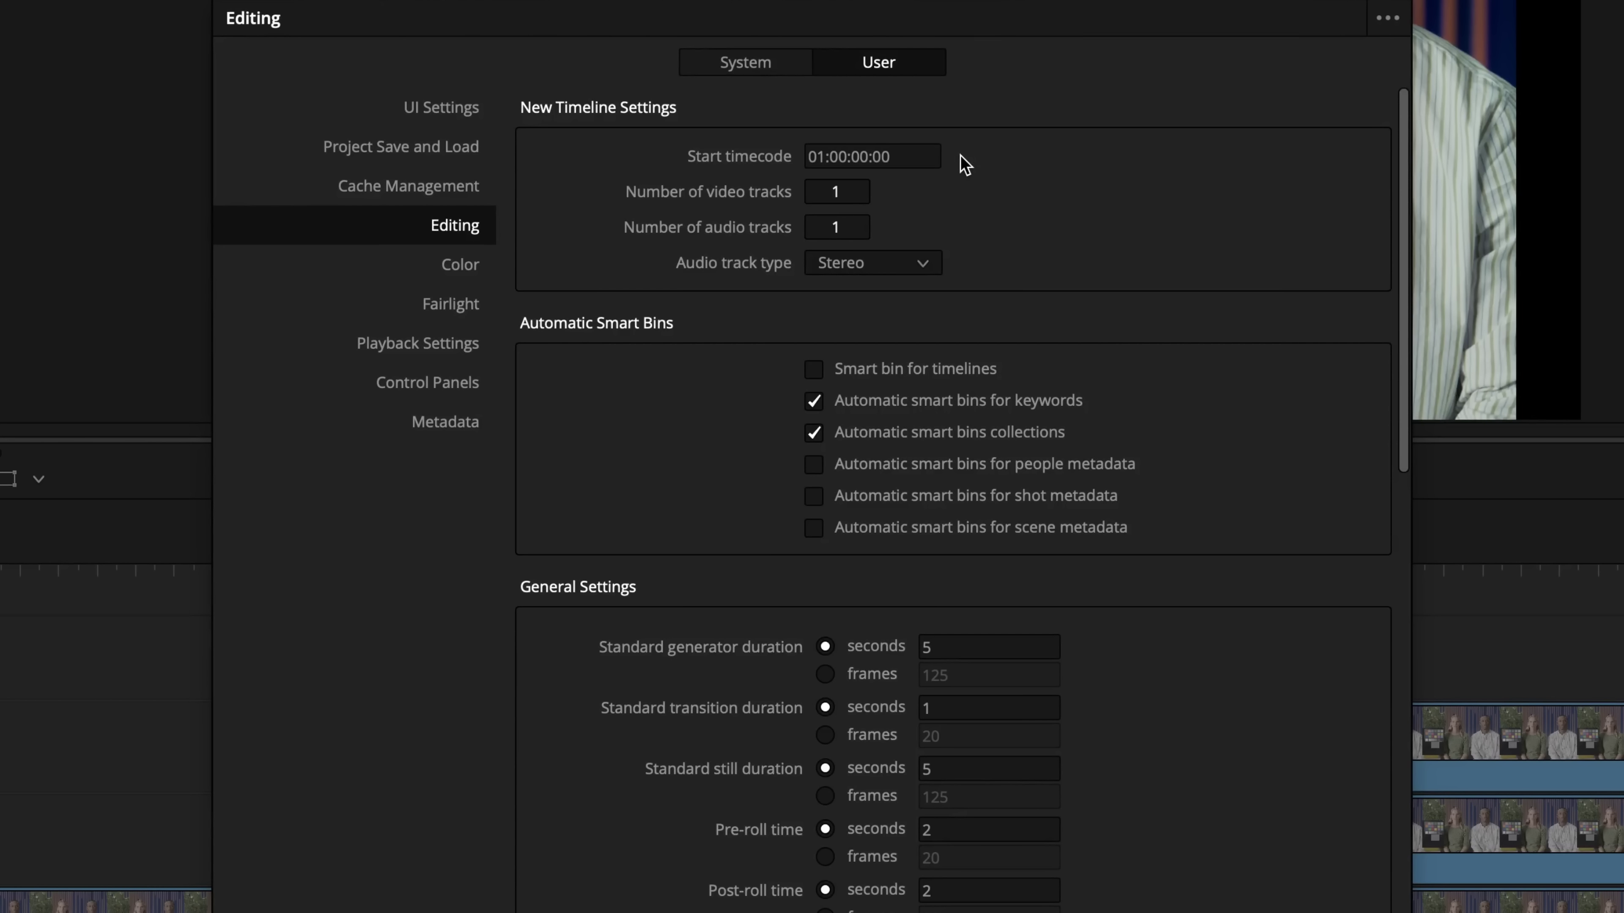
click(858, 153)
text(00:00:00:00)
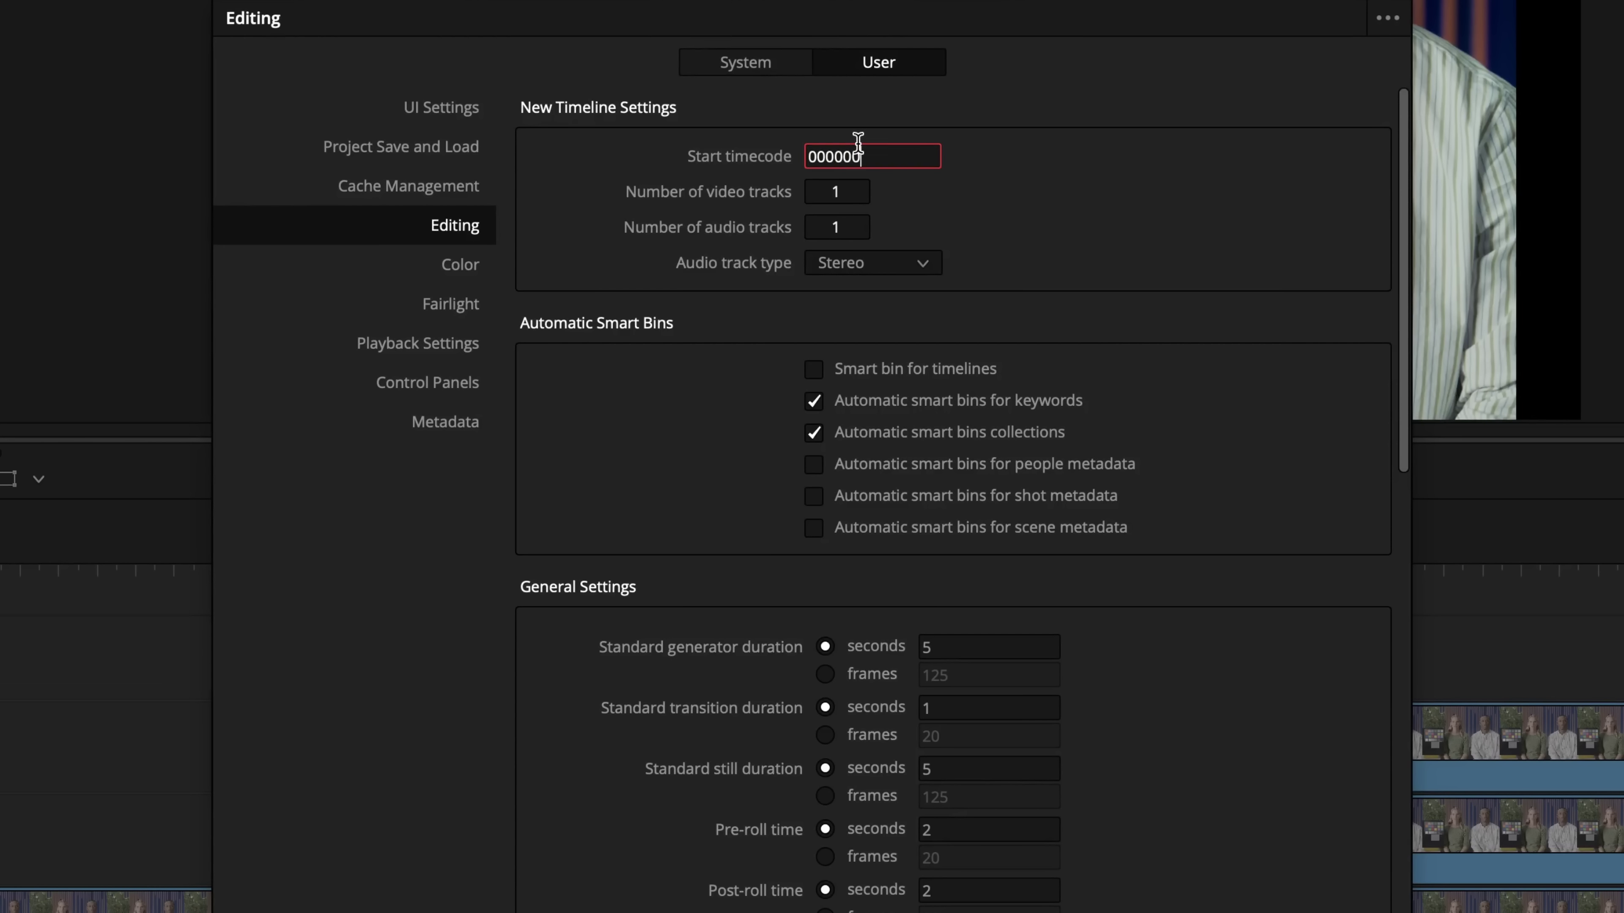
key(Tab)
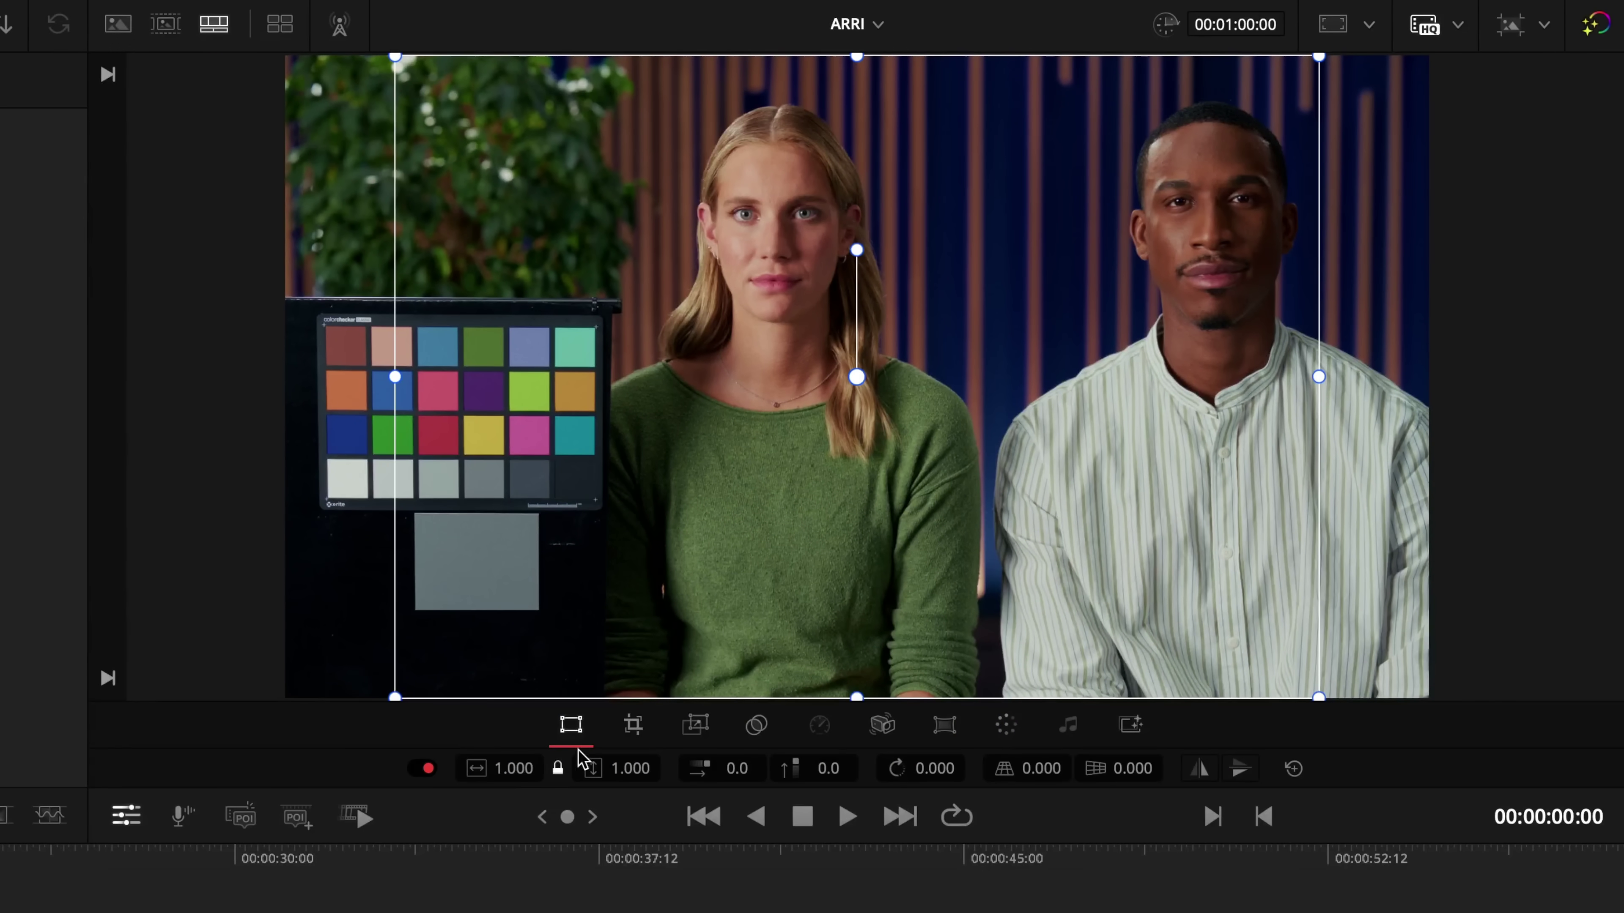
Switch the viewer to Dynamic Zoom and set start and end boxes framing the two people
click(693, 726)
click(652, 769)
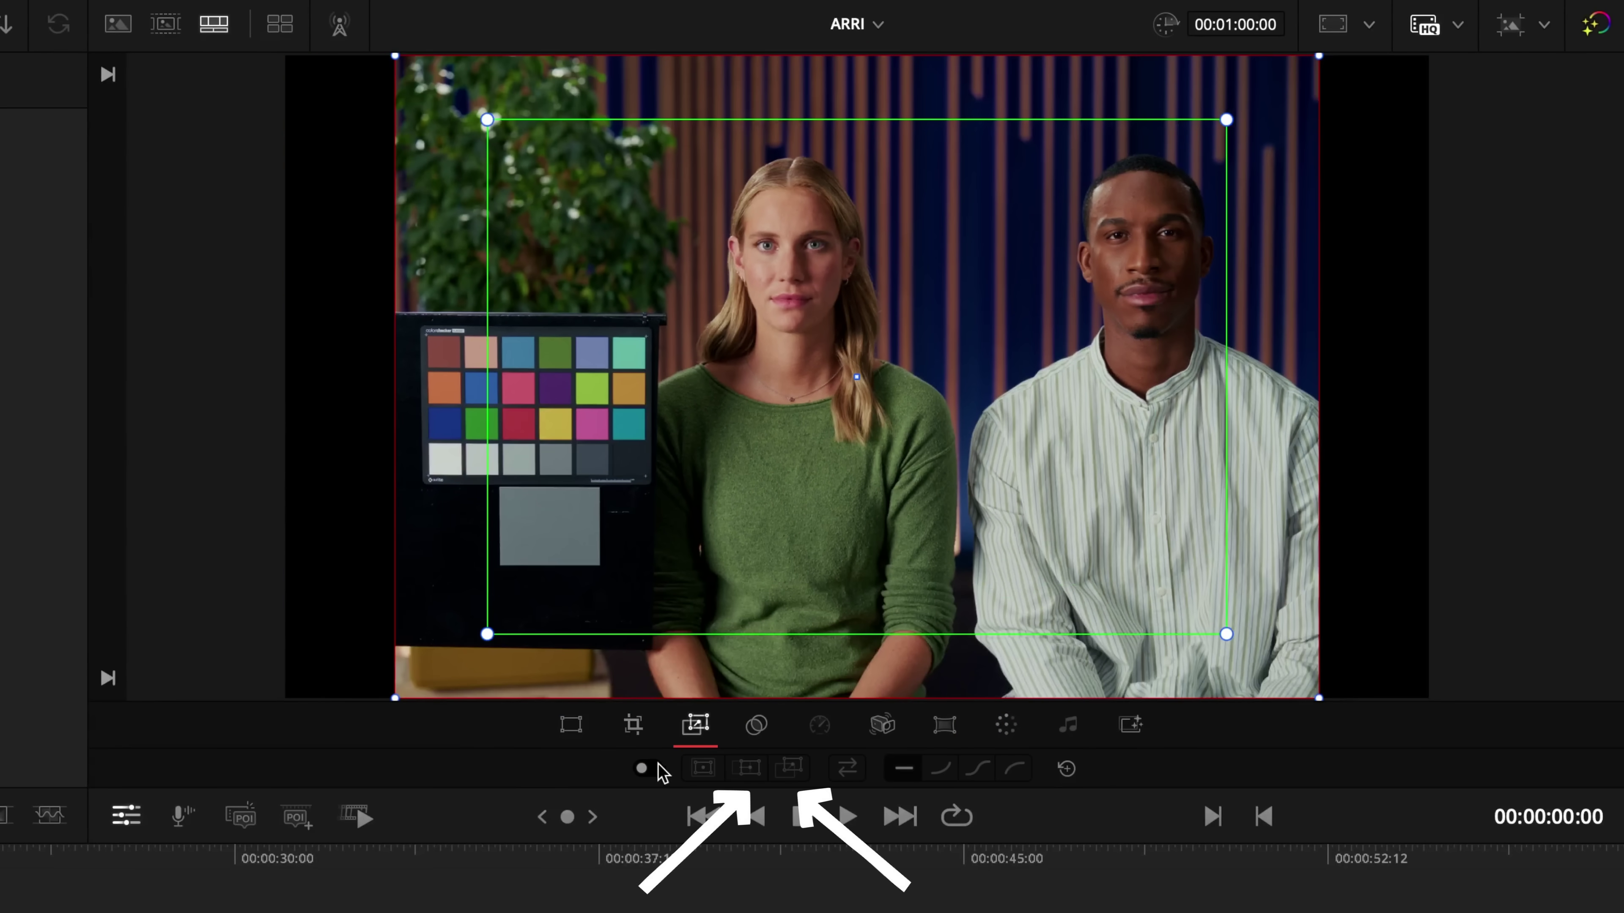
click(747, 768)
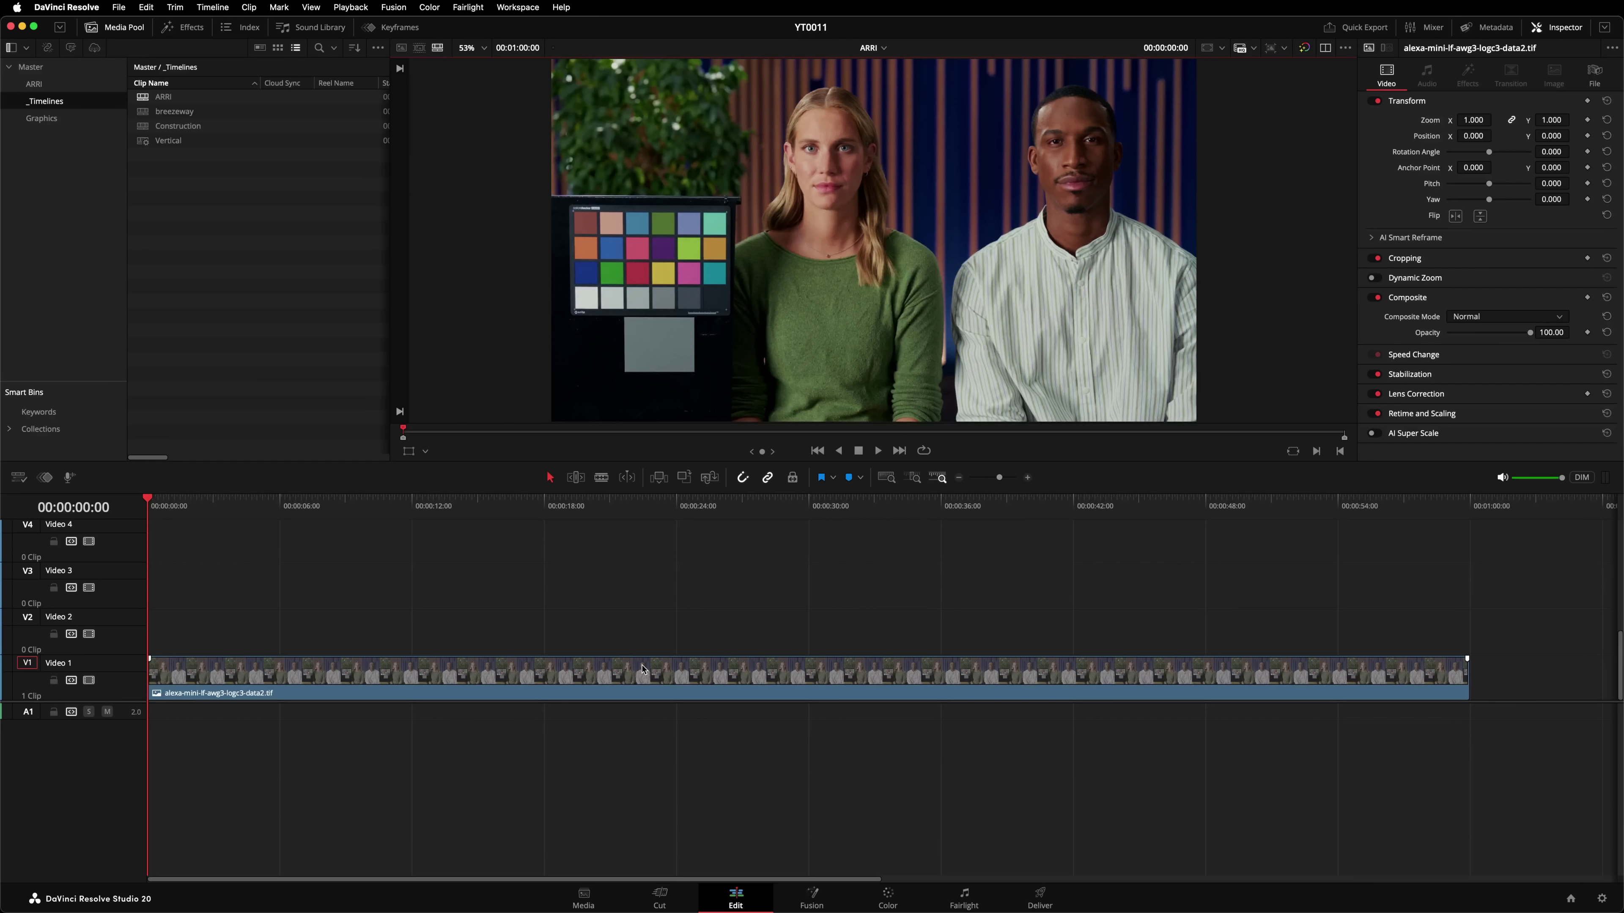
Load Script.txt into the voiceover prompter and play so the script scrolls over the picture
click(70, 477)
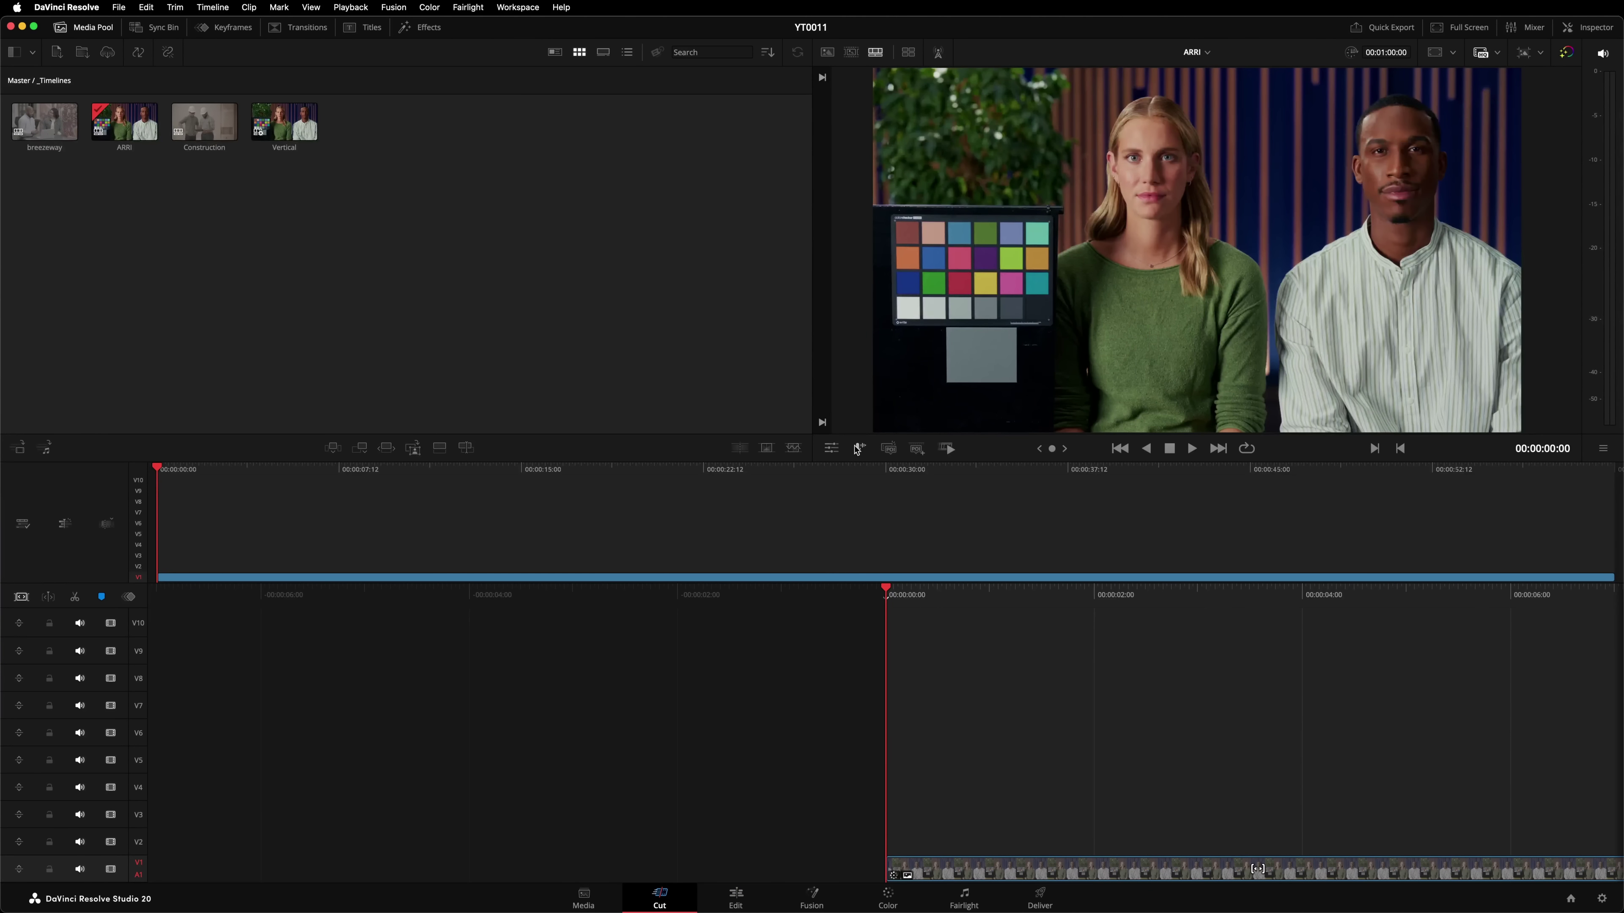
click(885, 422)
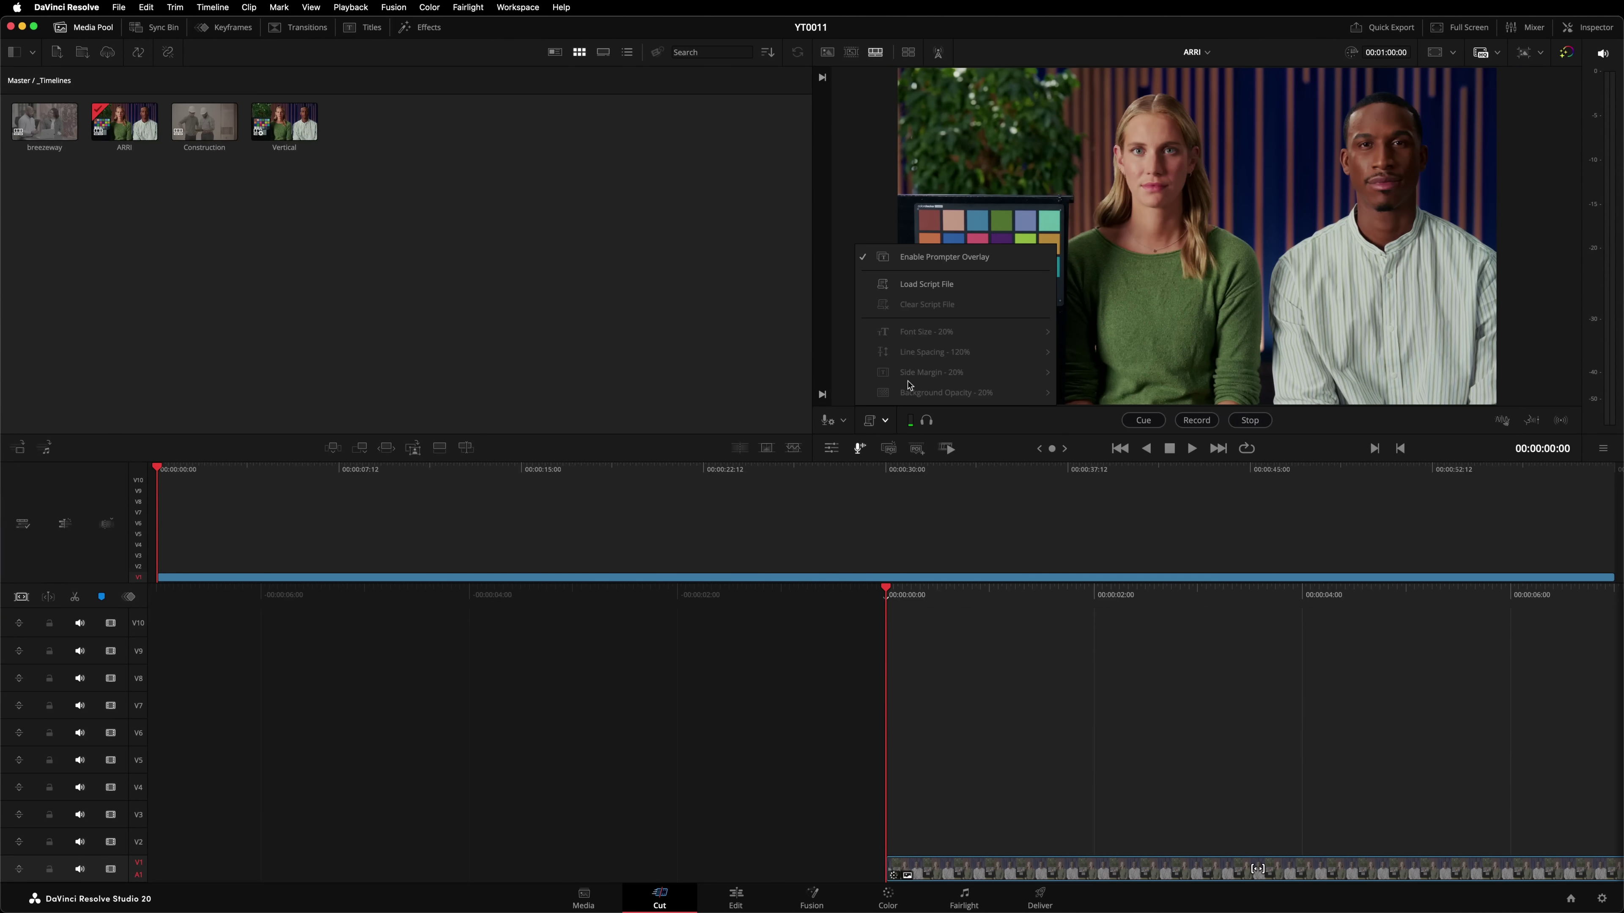
click(953, 286)
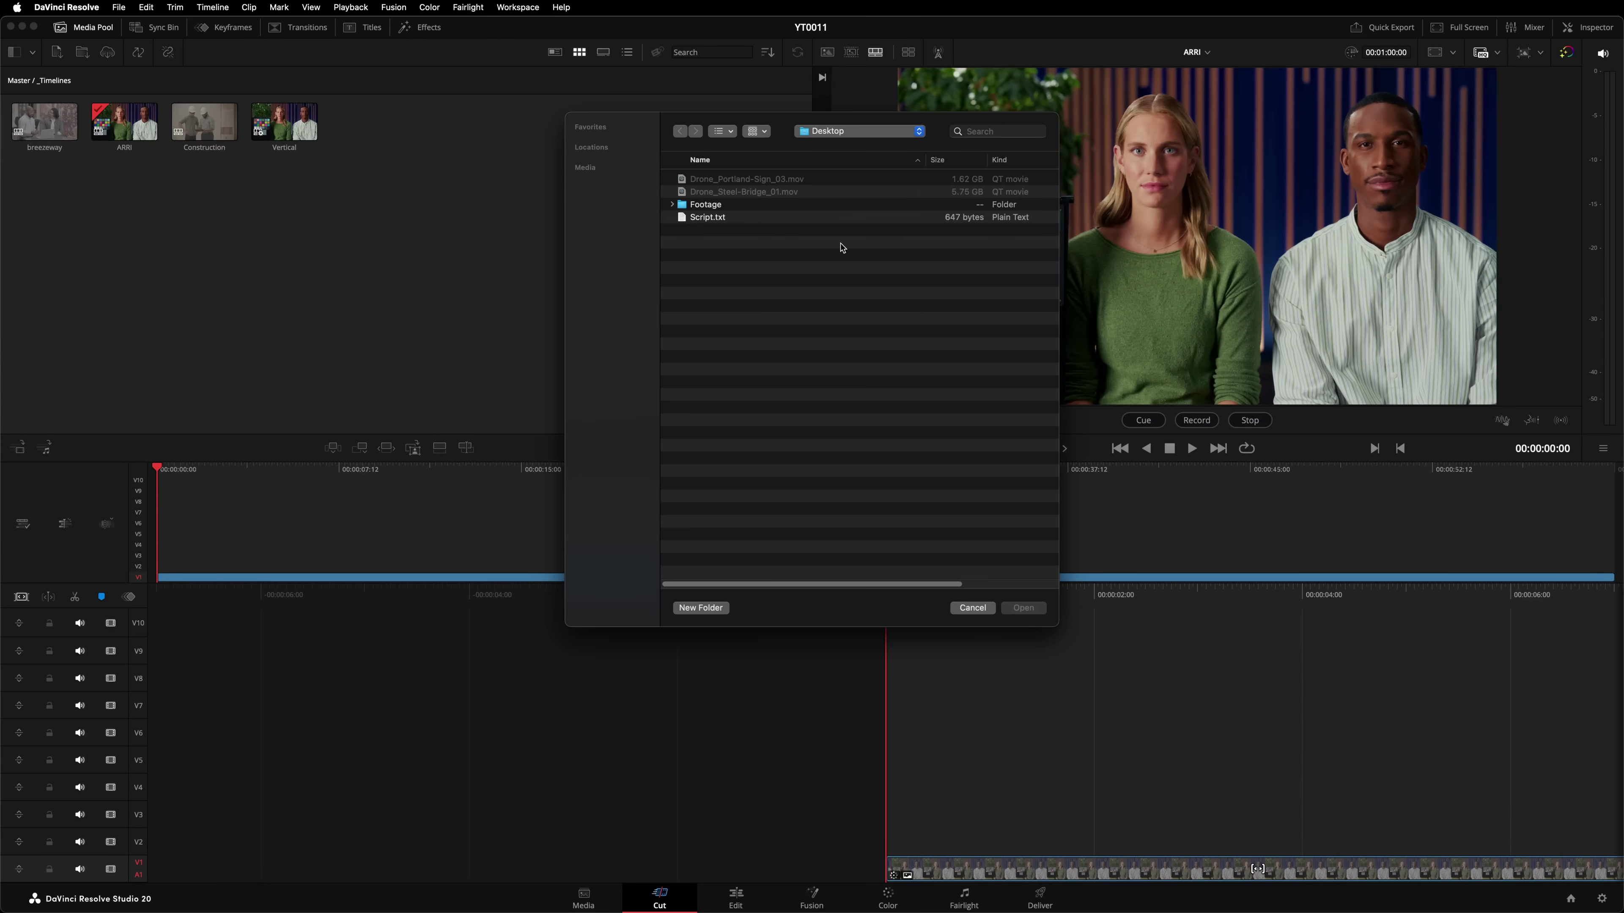
click(815, 218)
click(1014, 609)
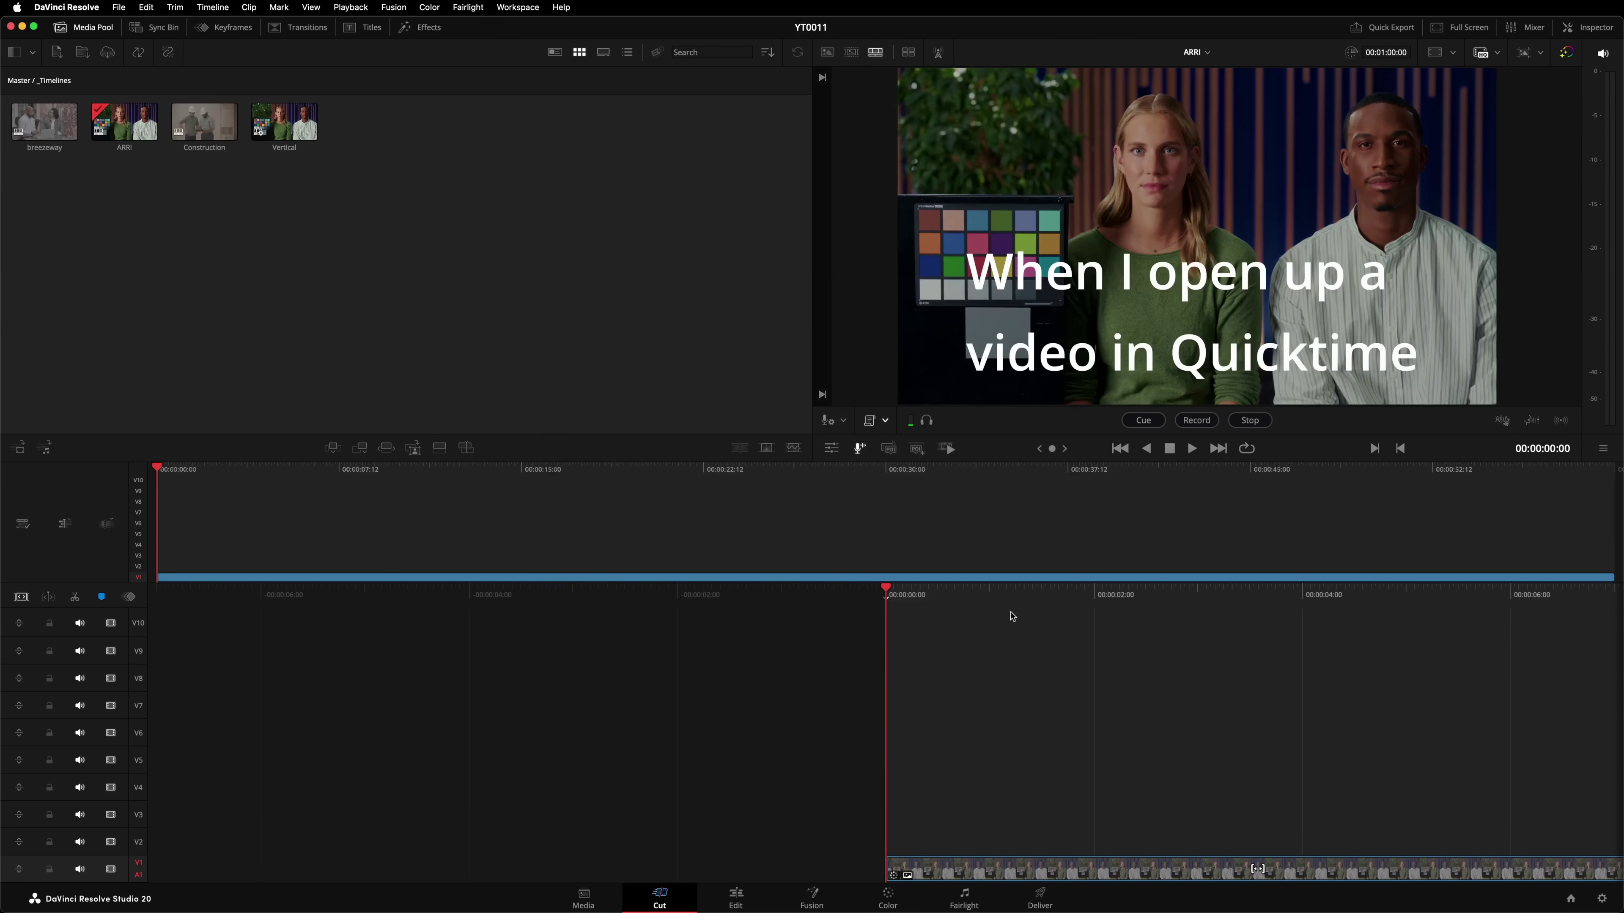
key(space)
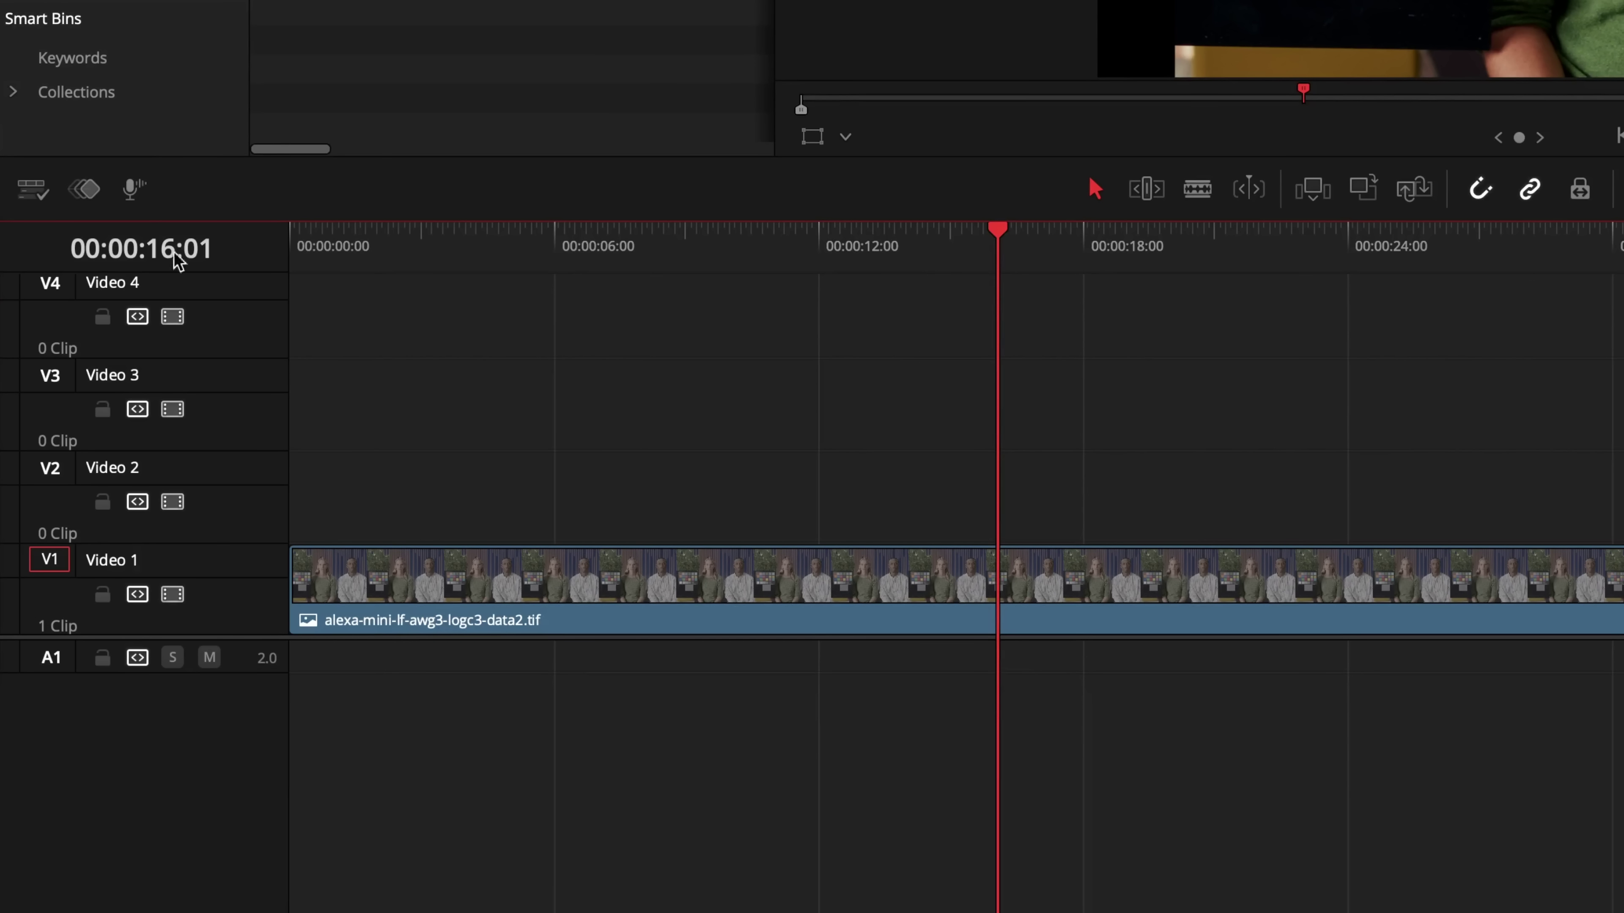
Set the viewer background to Checkerboard from Timeline View Options
click(34, 190)
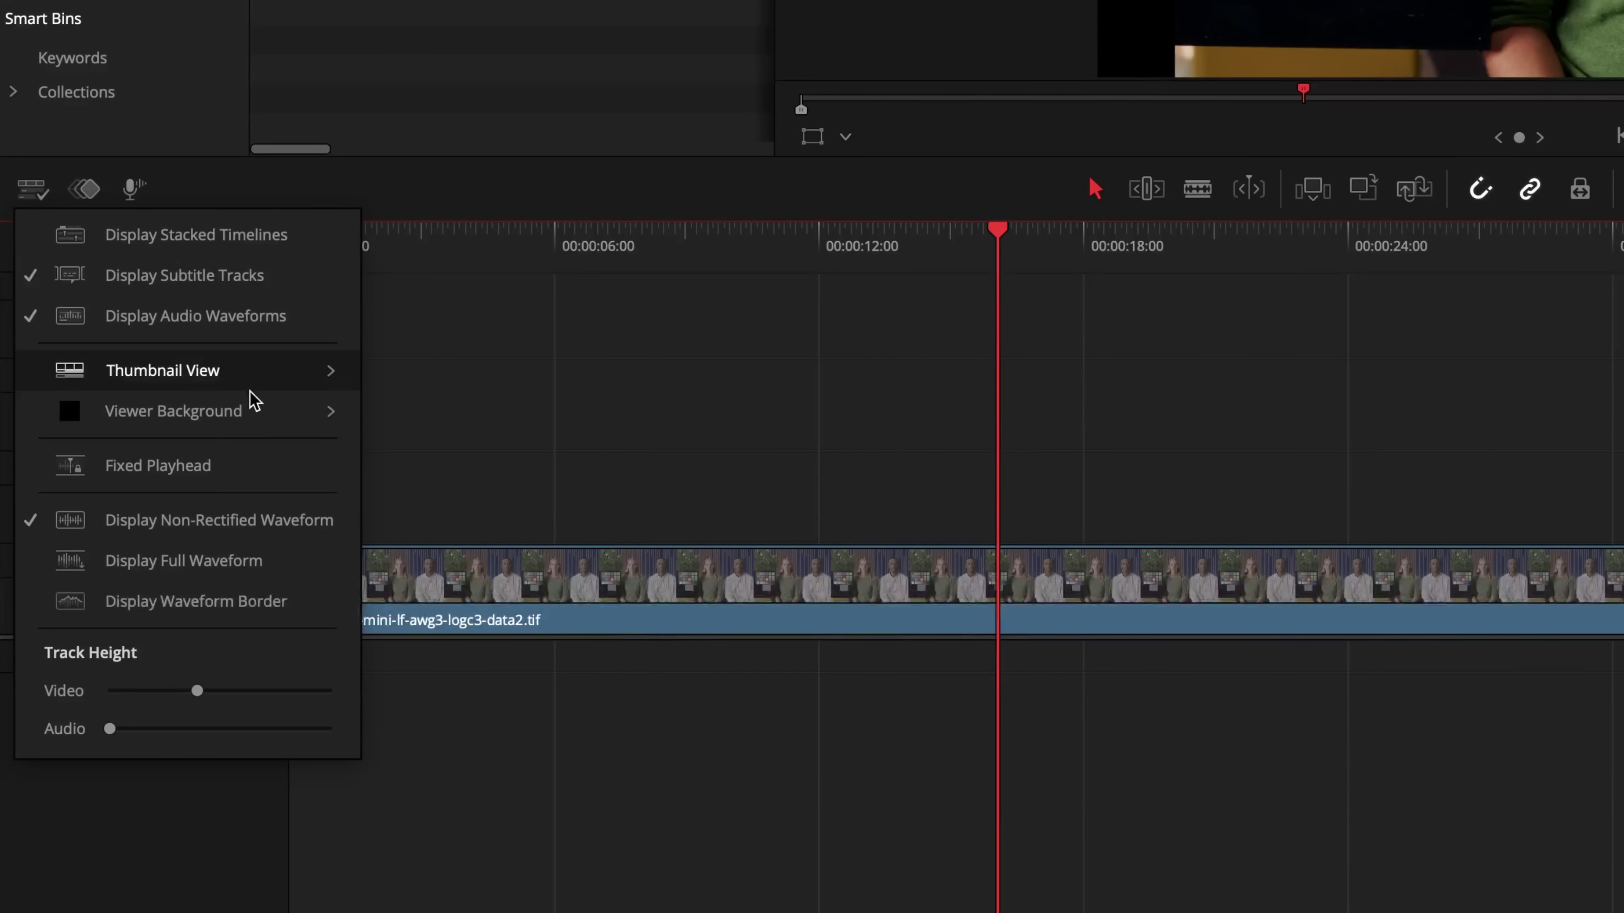
mouse_move(291, 424)
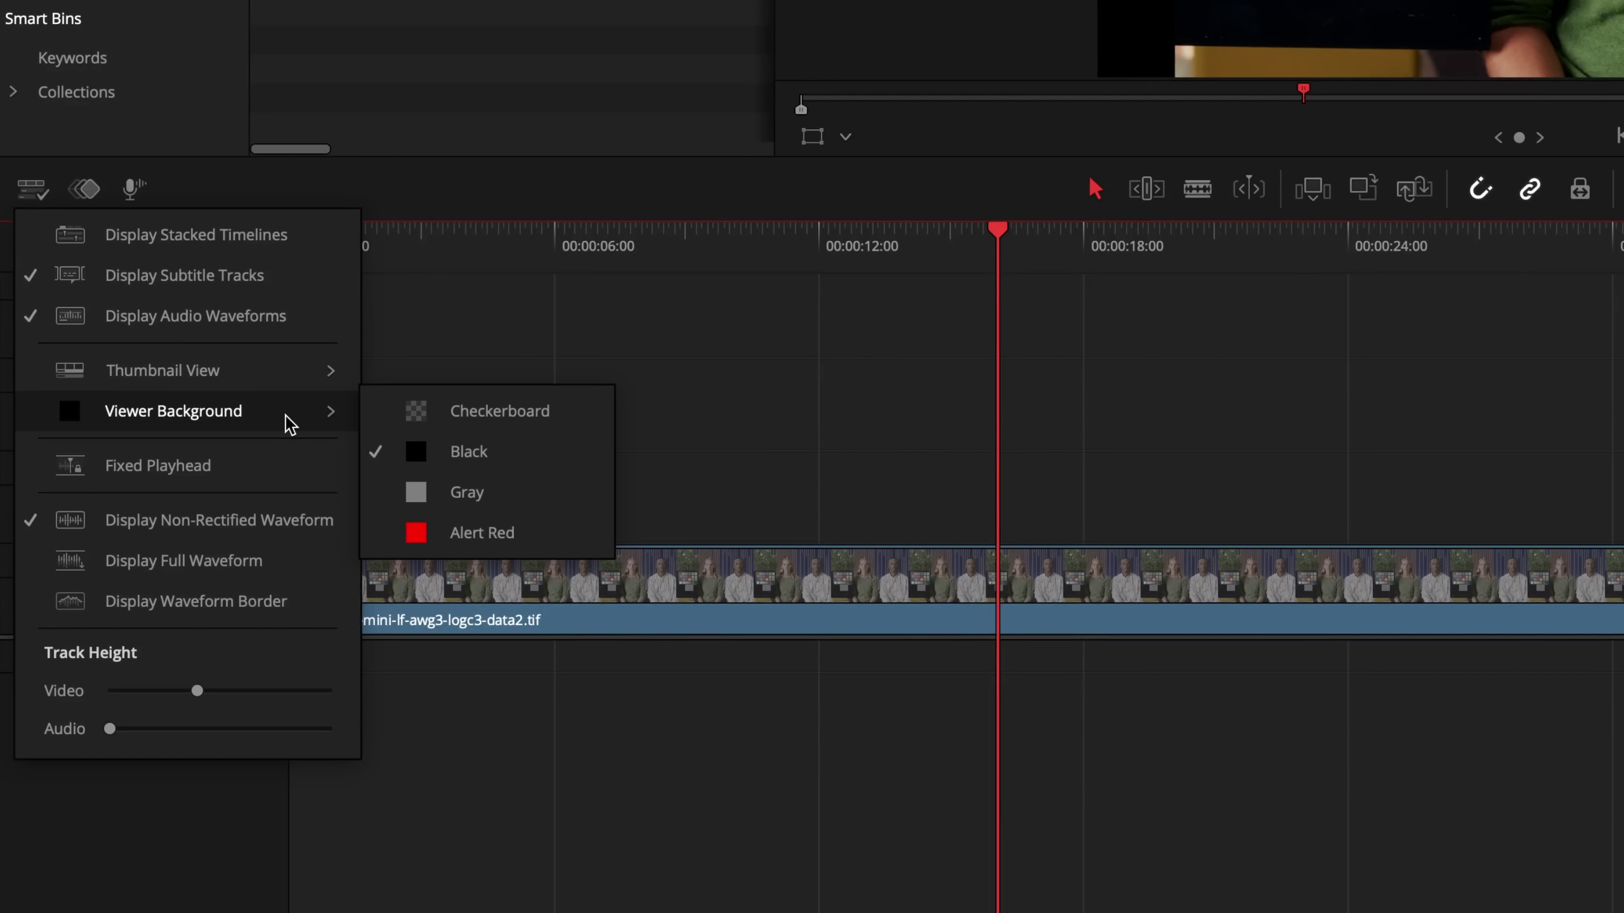
click(499, 411)
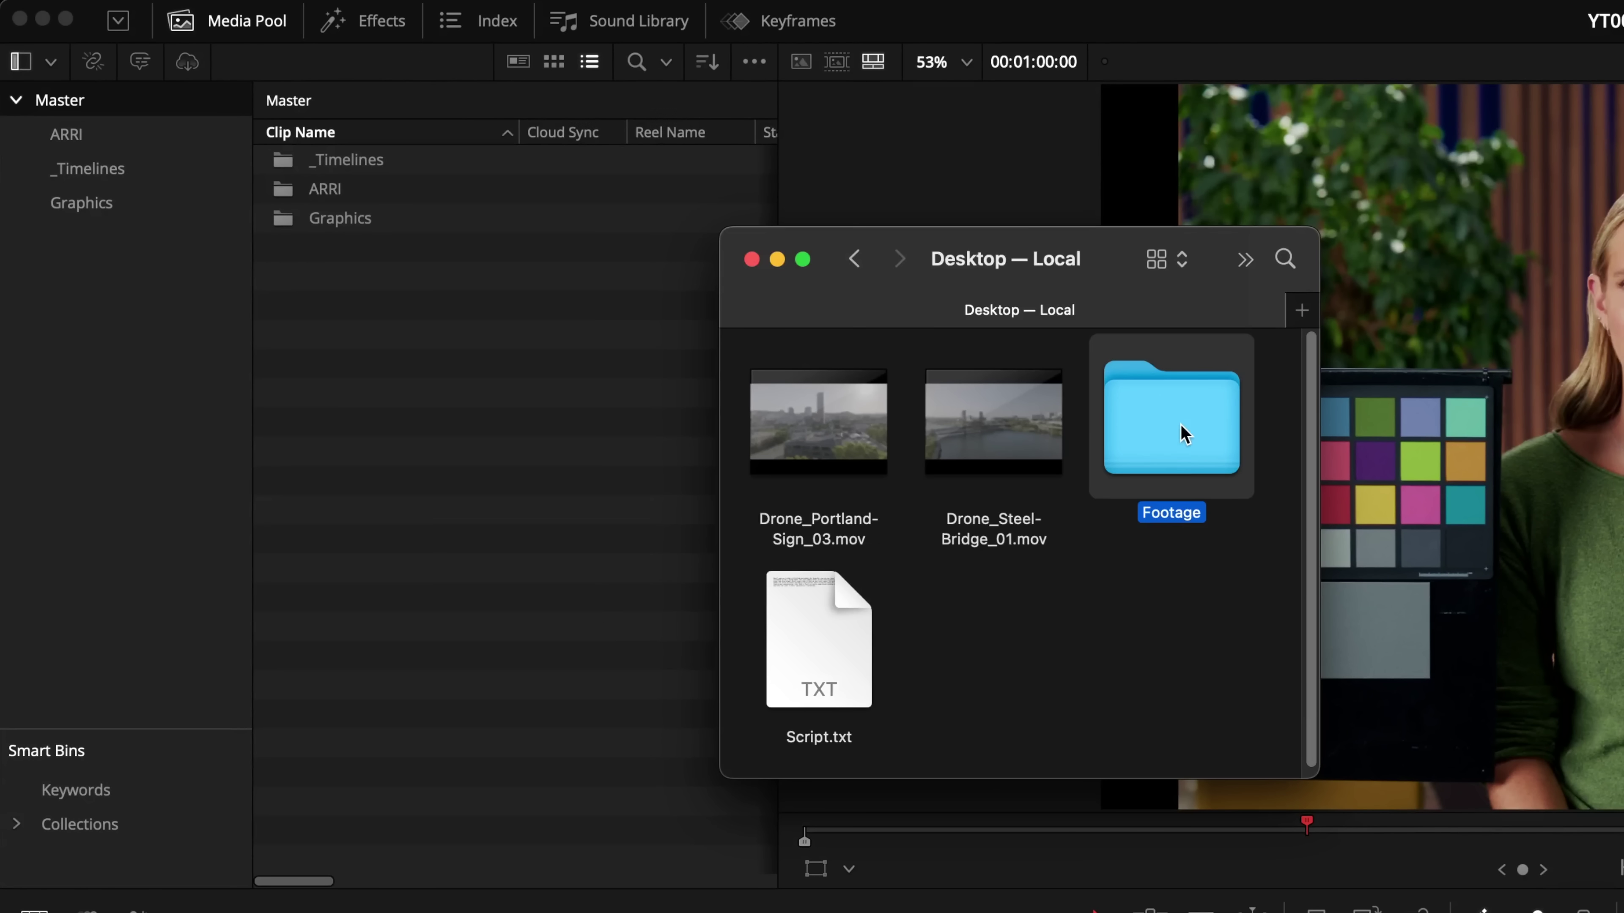
Import the desktop Footage folder into the Media Pool as a new bin
drag(1184, 434, 155, 362)
right_click(378, 391)
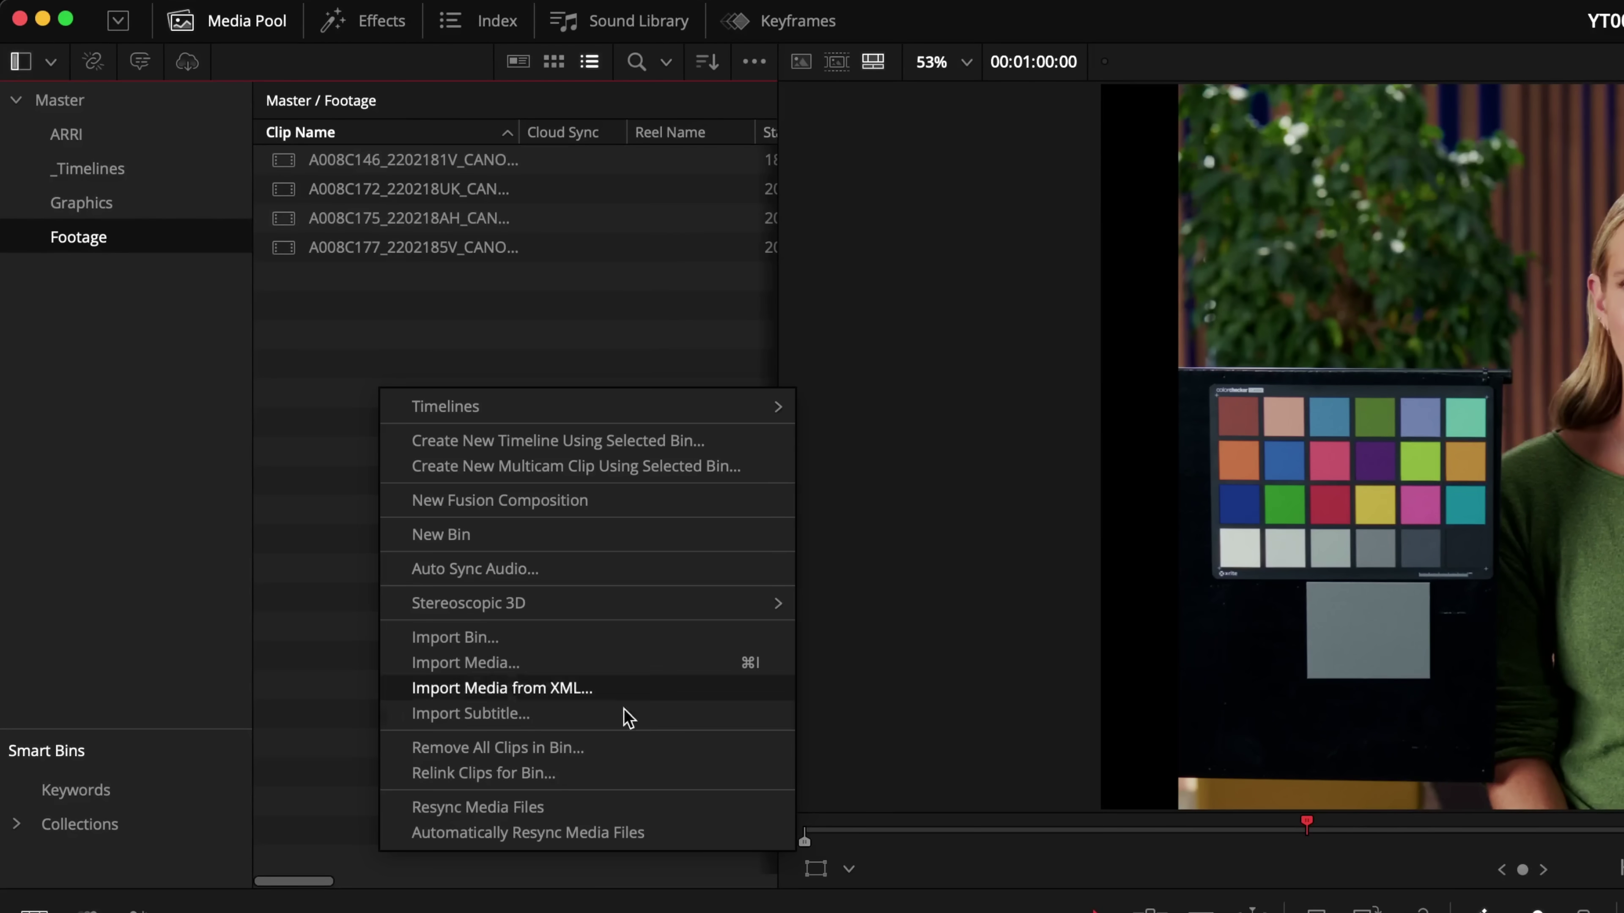
click(727, 832)
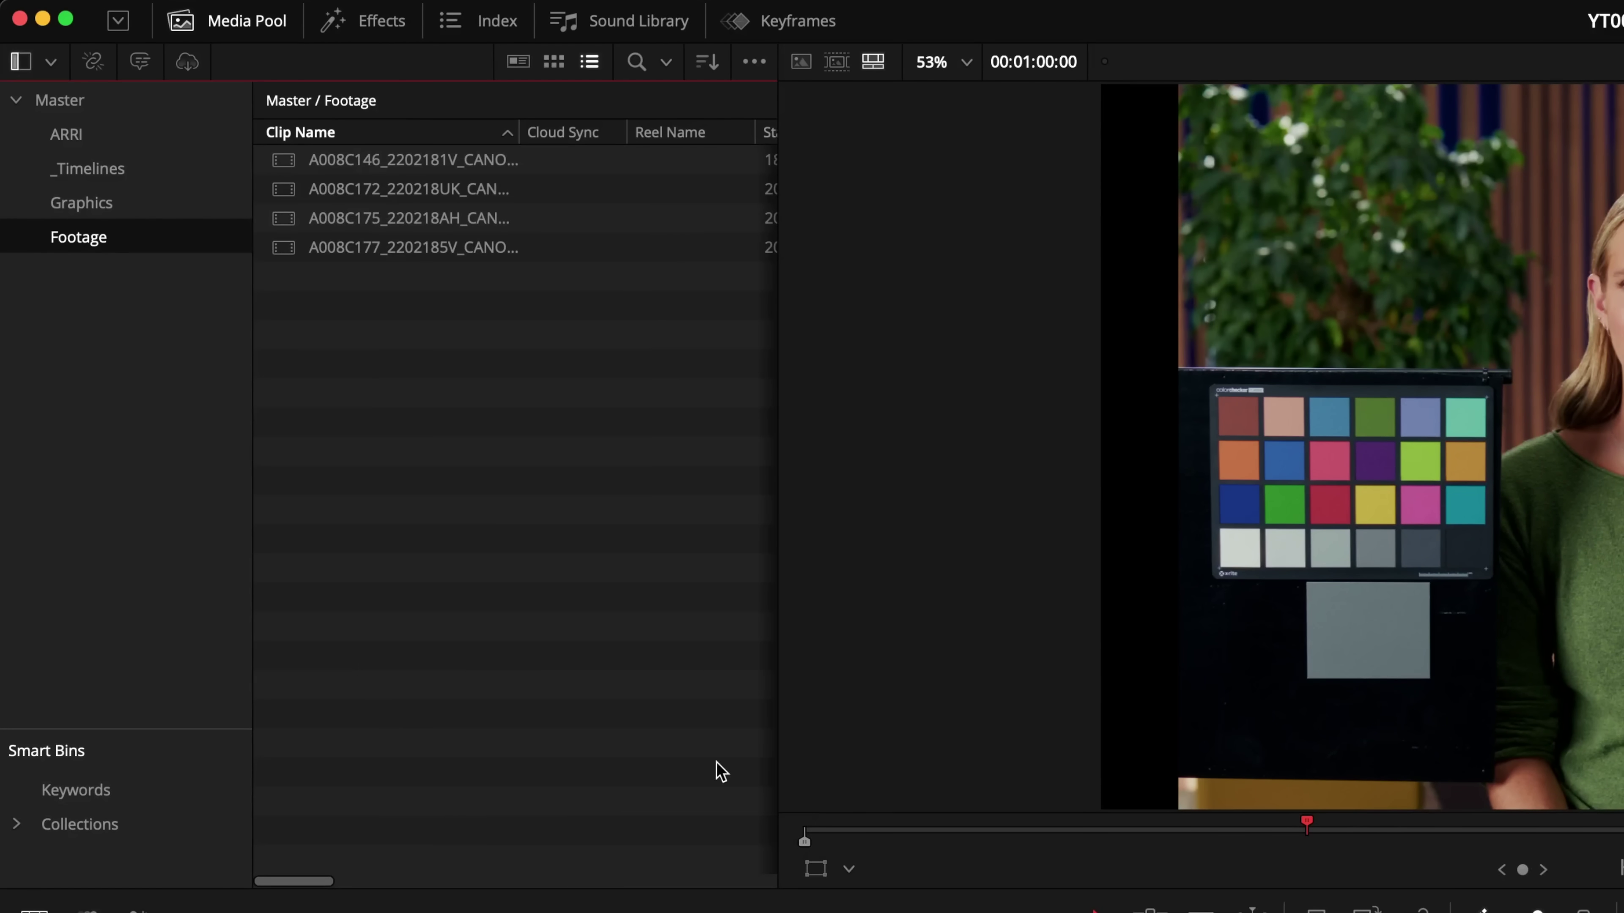
key(super+Tab)
Move Drone_Portland-Sign_03.mov and Drone_Steel-Bridge_01.mov into the Footage folder so they appear in Resolve
click(1109, 681)
click(854, 459)
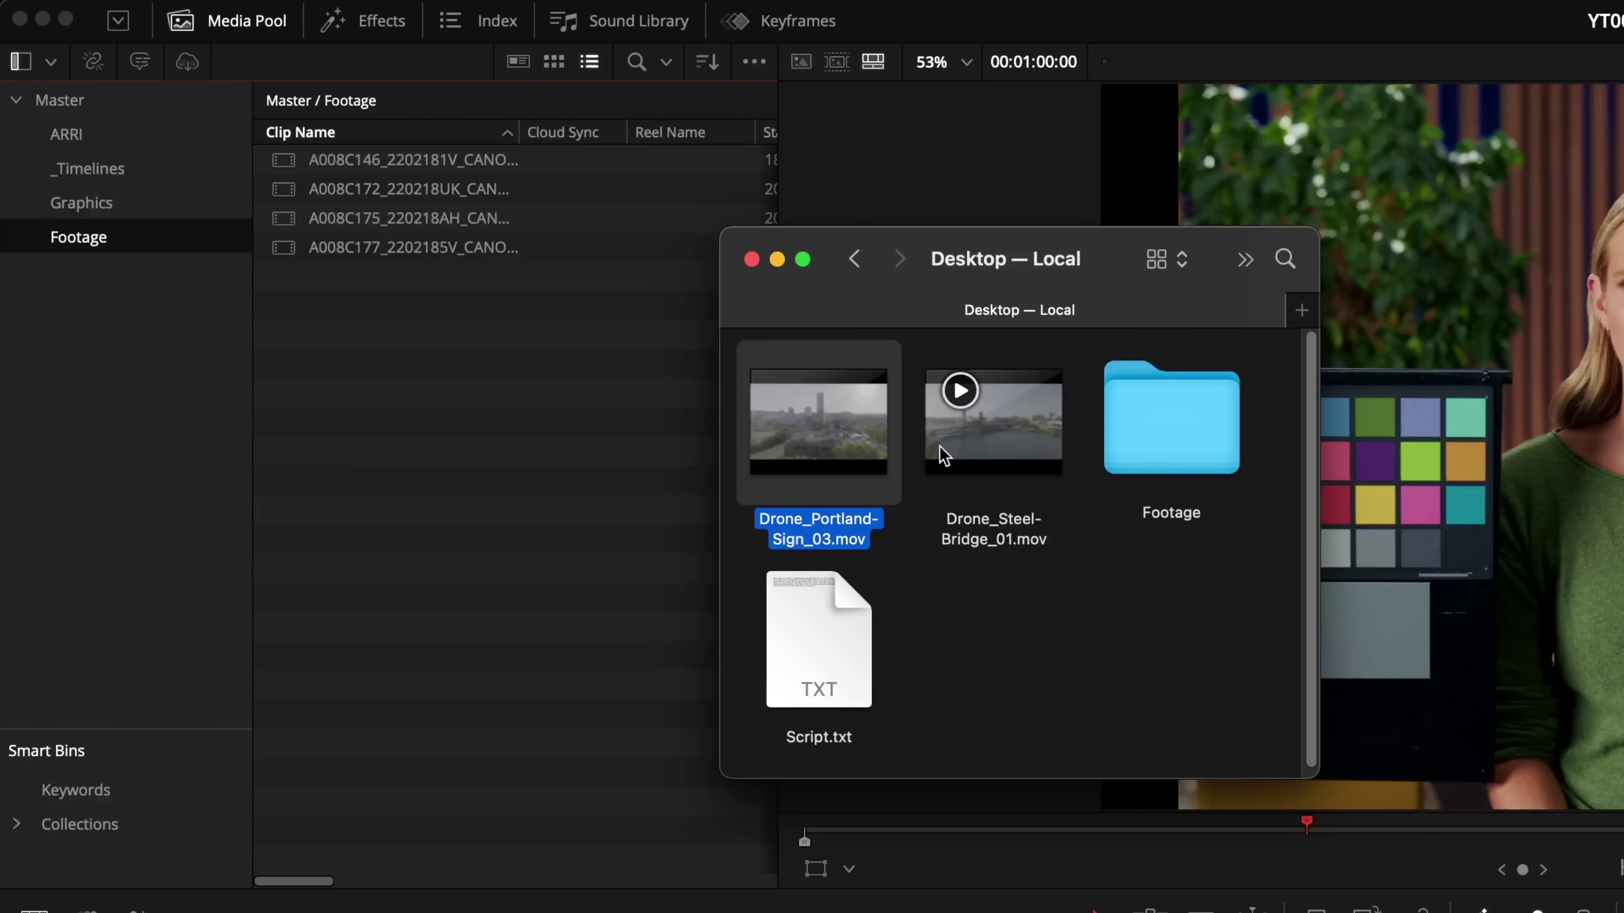
shift+click(1044, 465)
drag(1045, 464, 1165, 448)
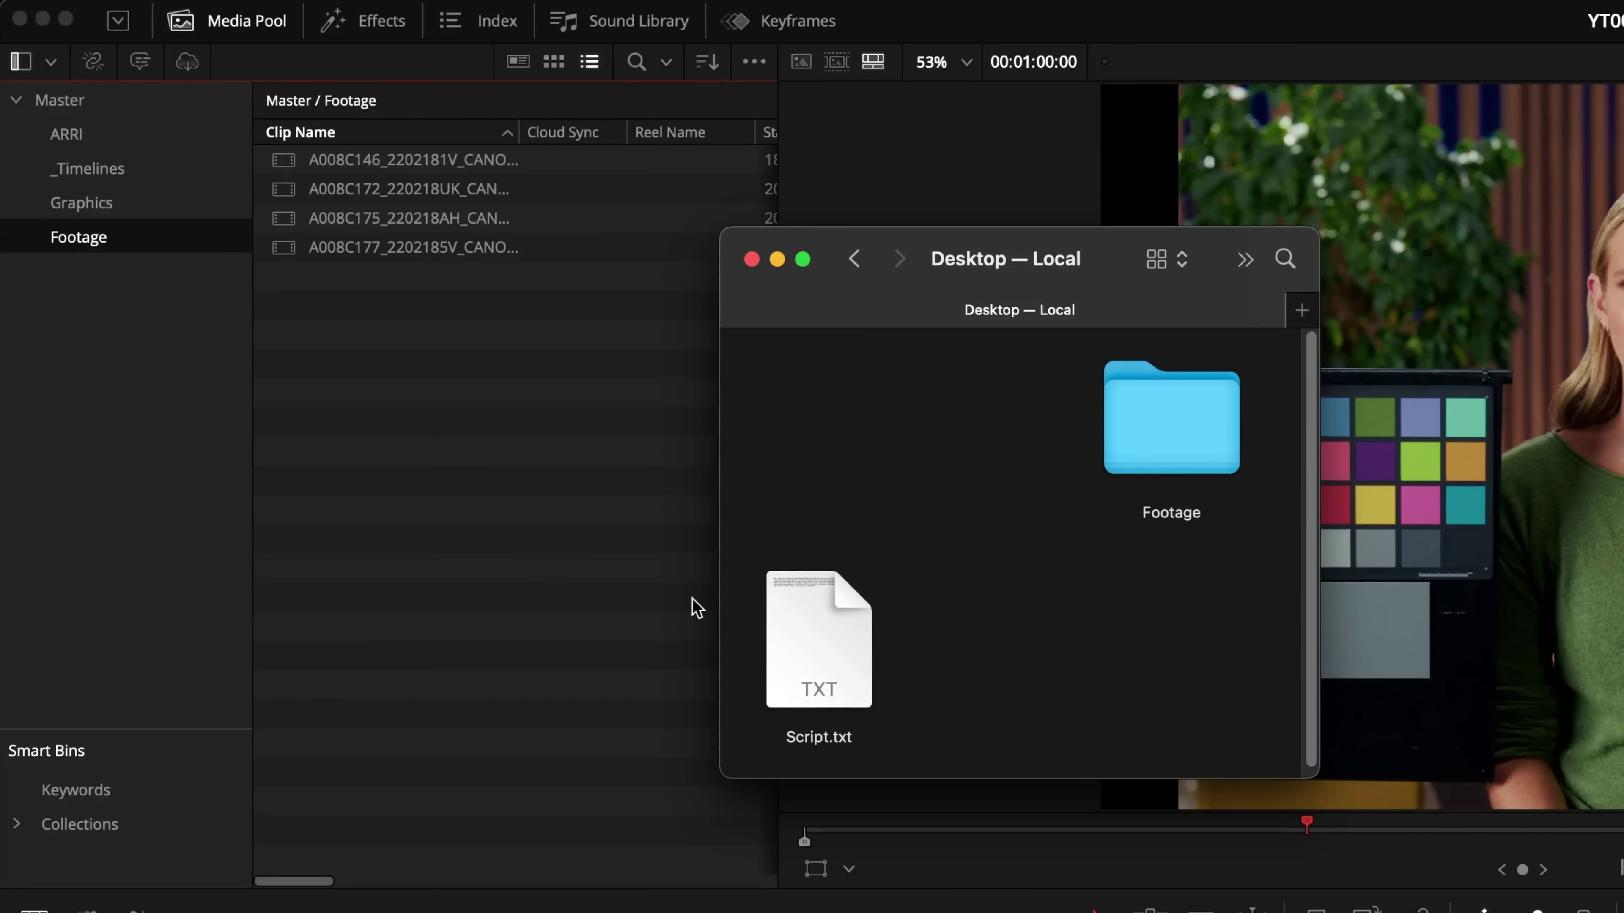
click(543, 578)
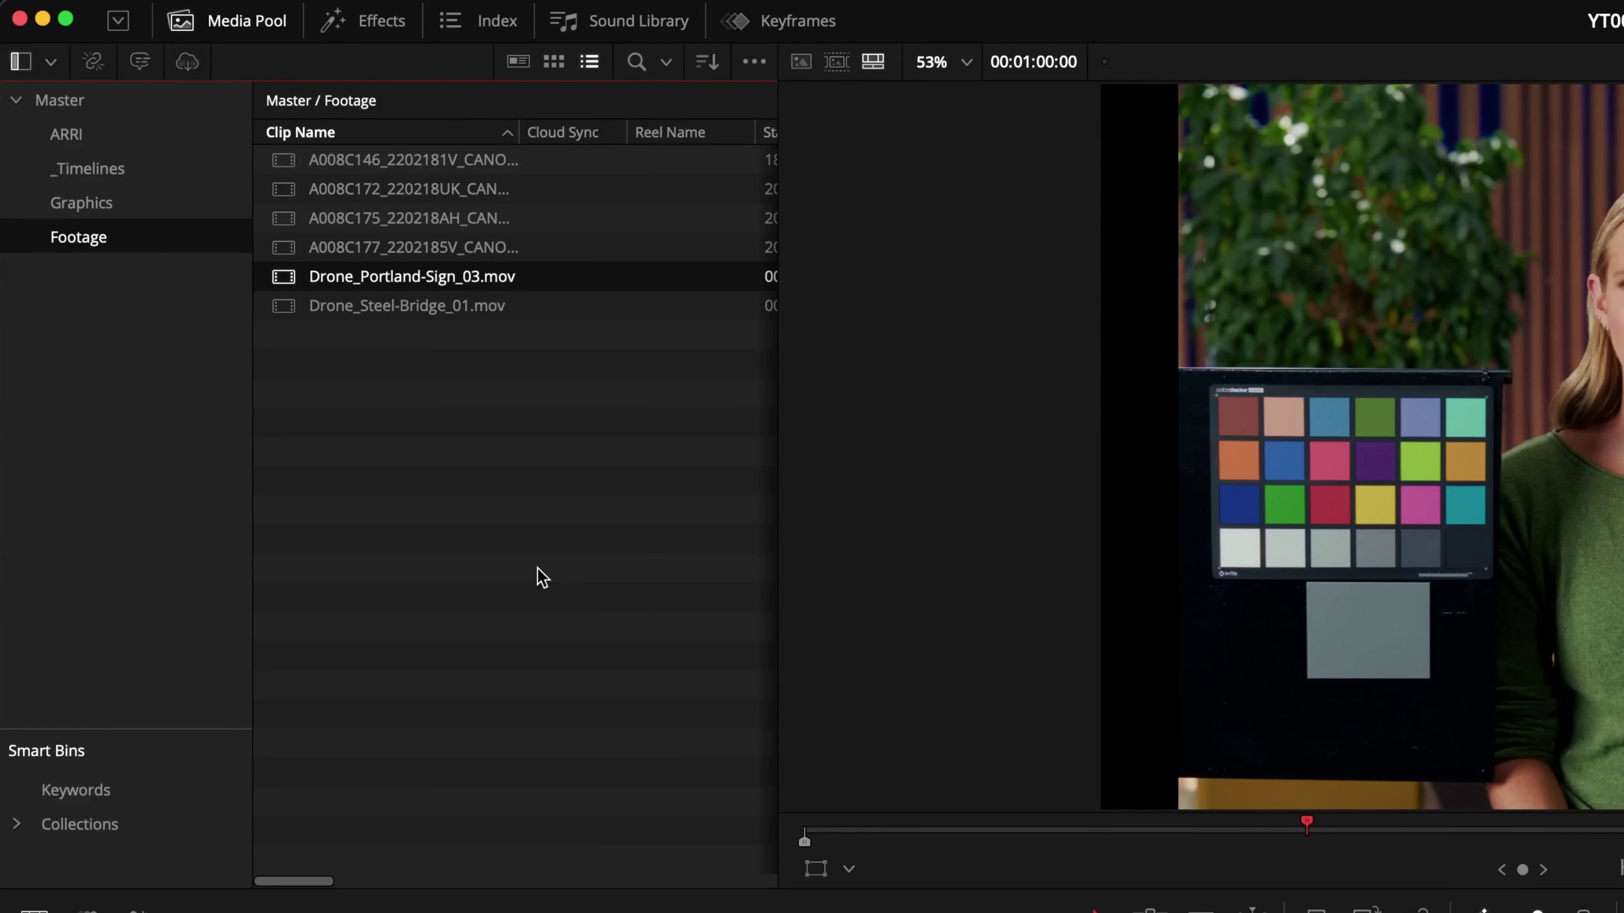
click(667, 64)
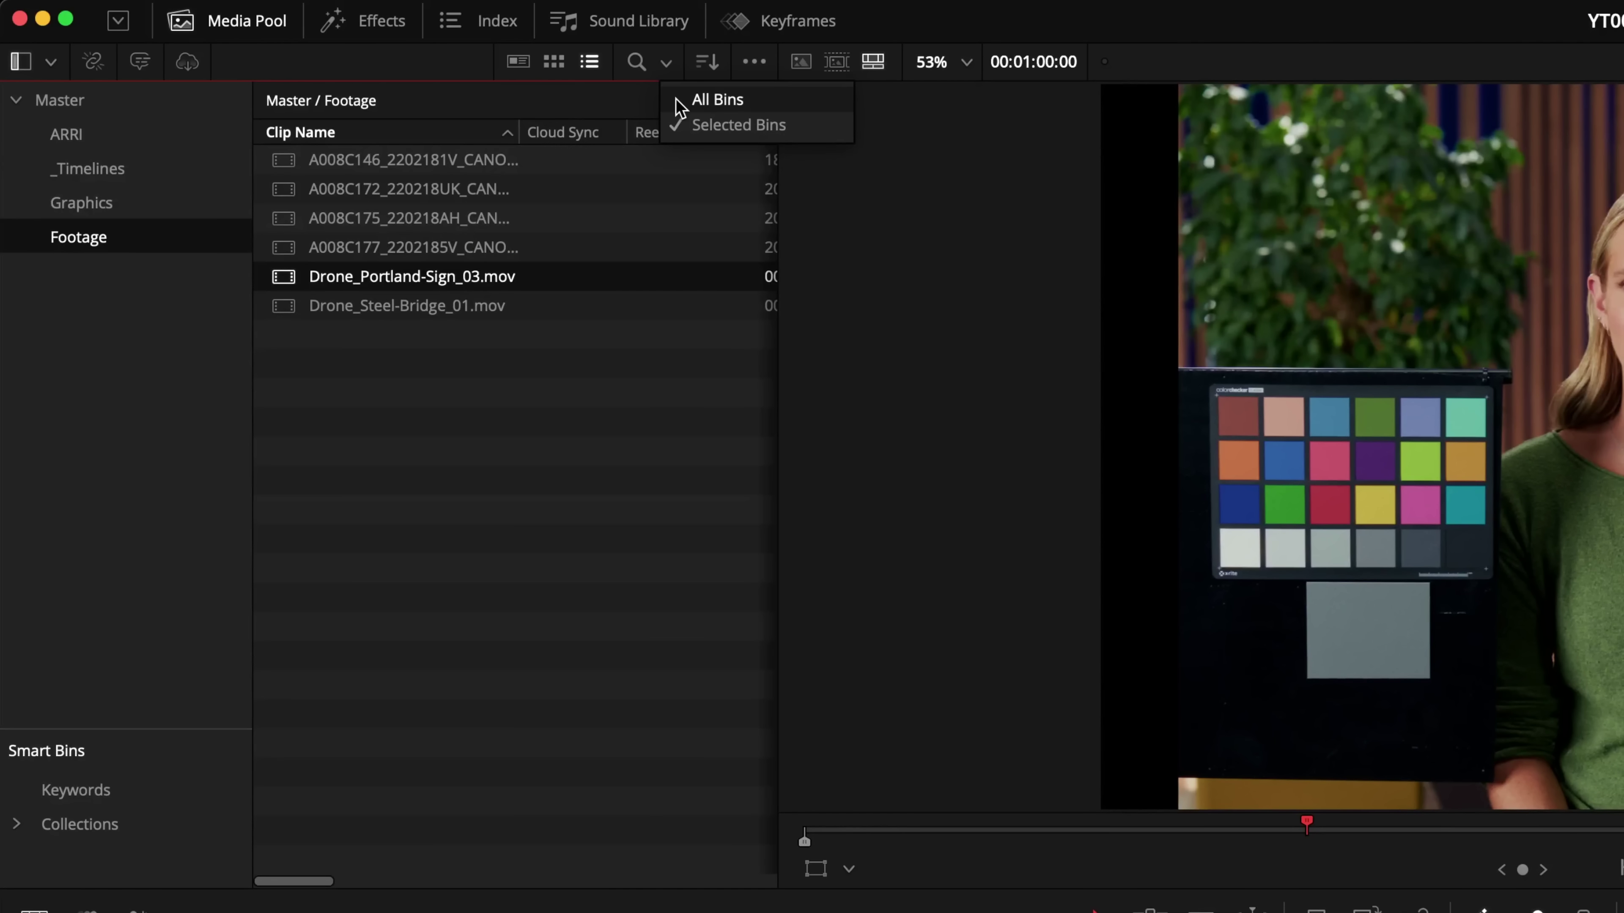
Set search scope to All Bins and enable Dual Pane Media Pool with ARRI below
click(680, 102)
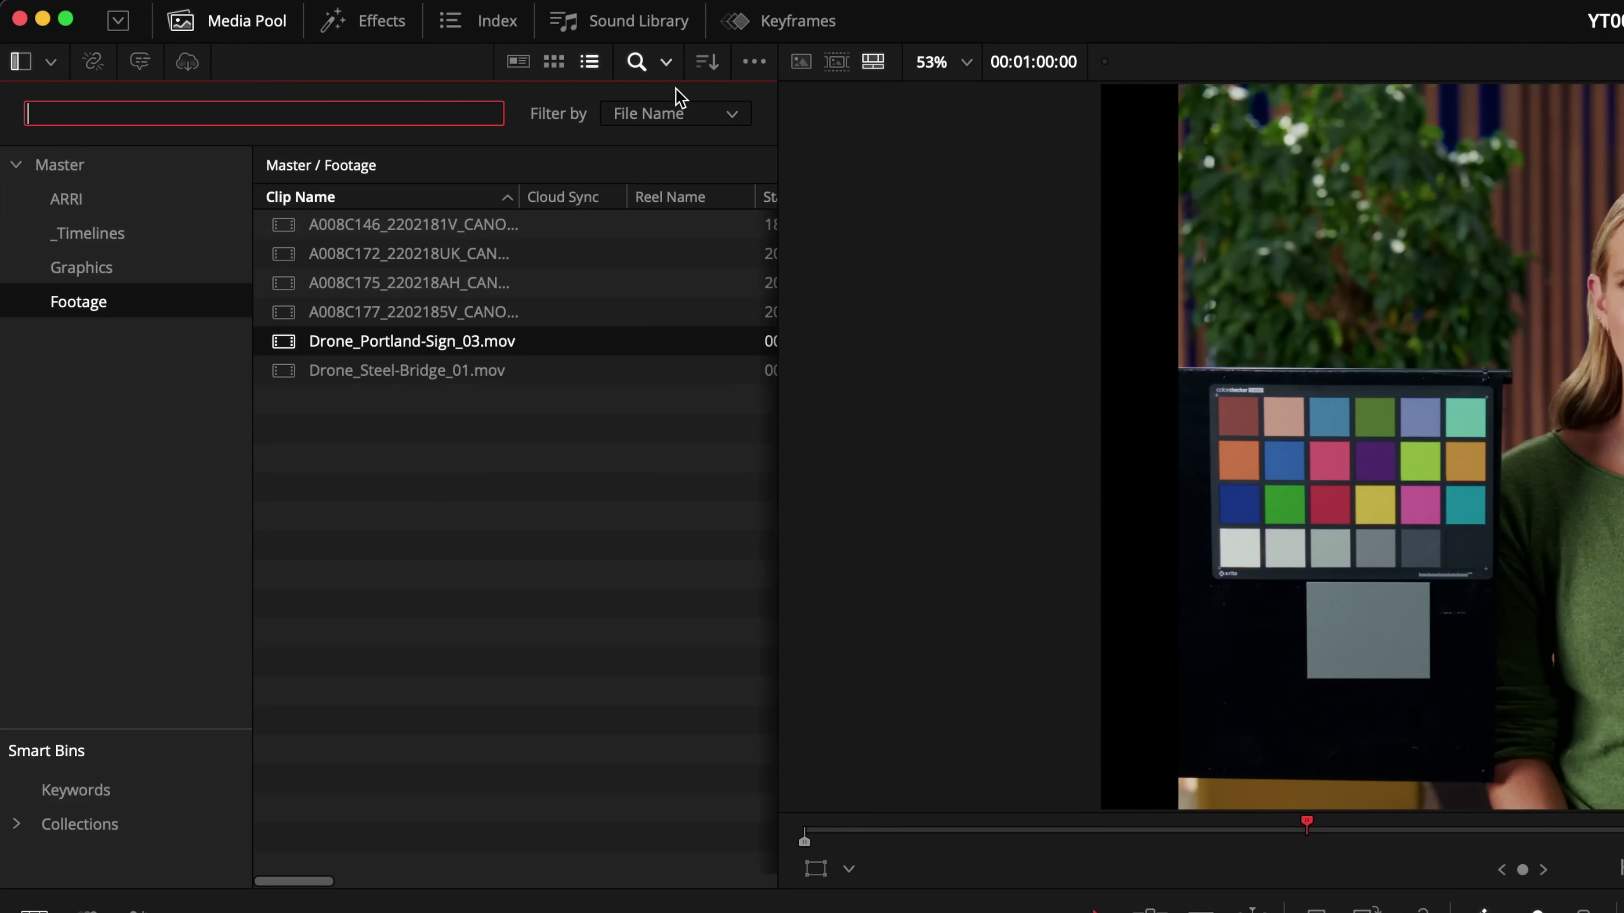
click(636, 50)
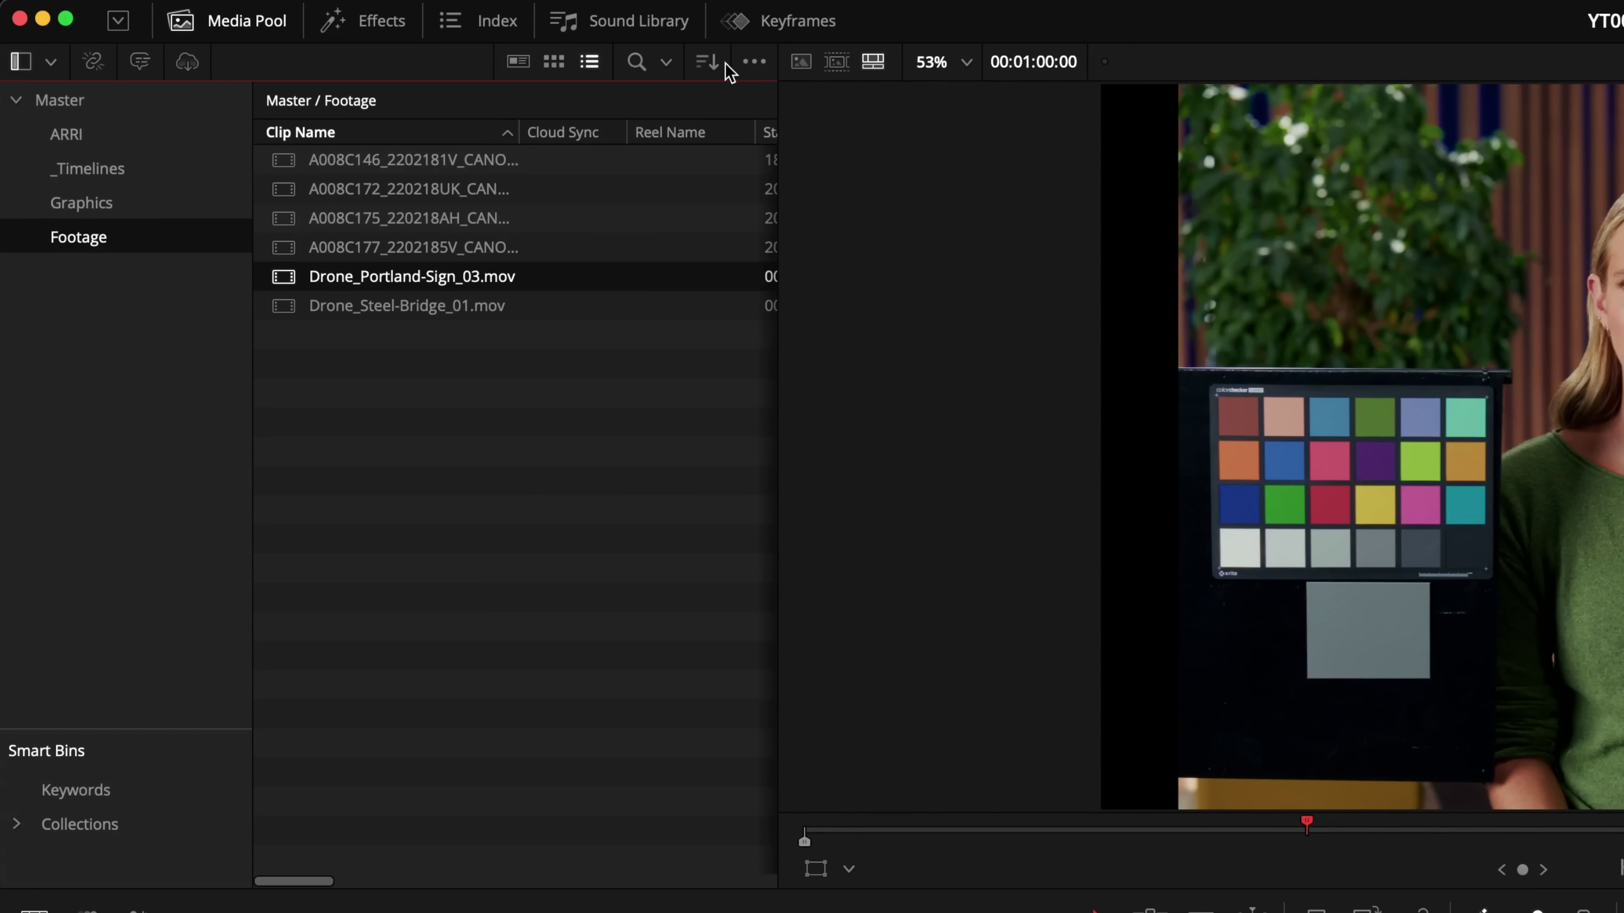
click(754, 62)
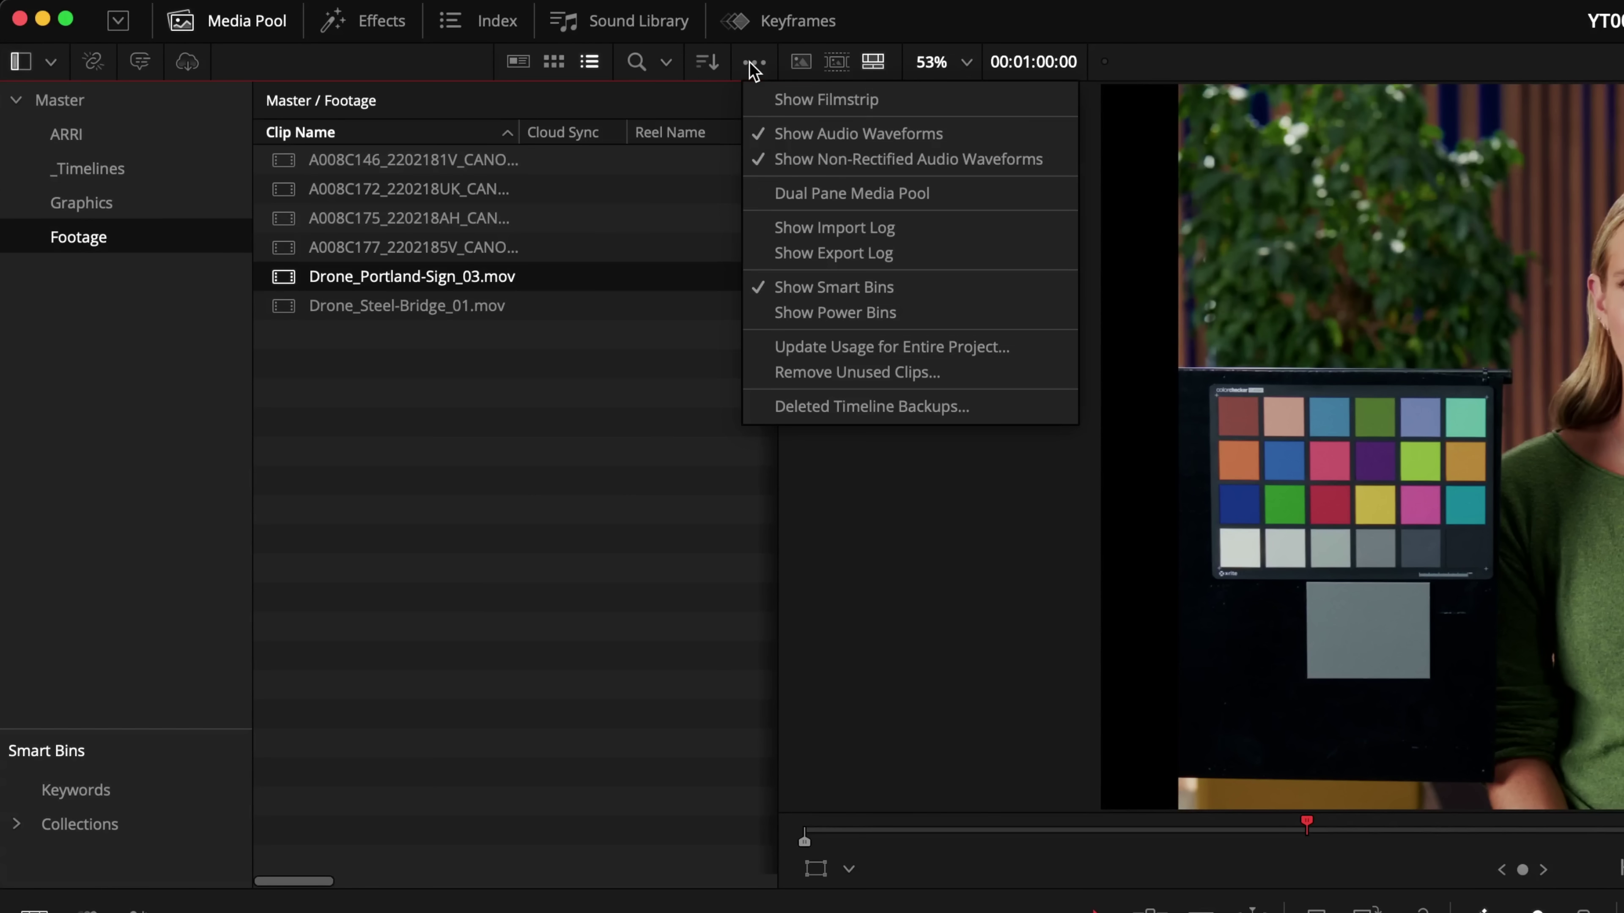
click(823, 198)
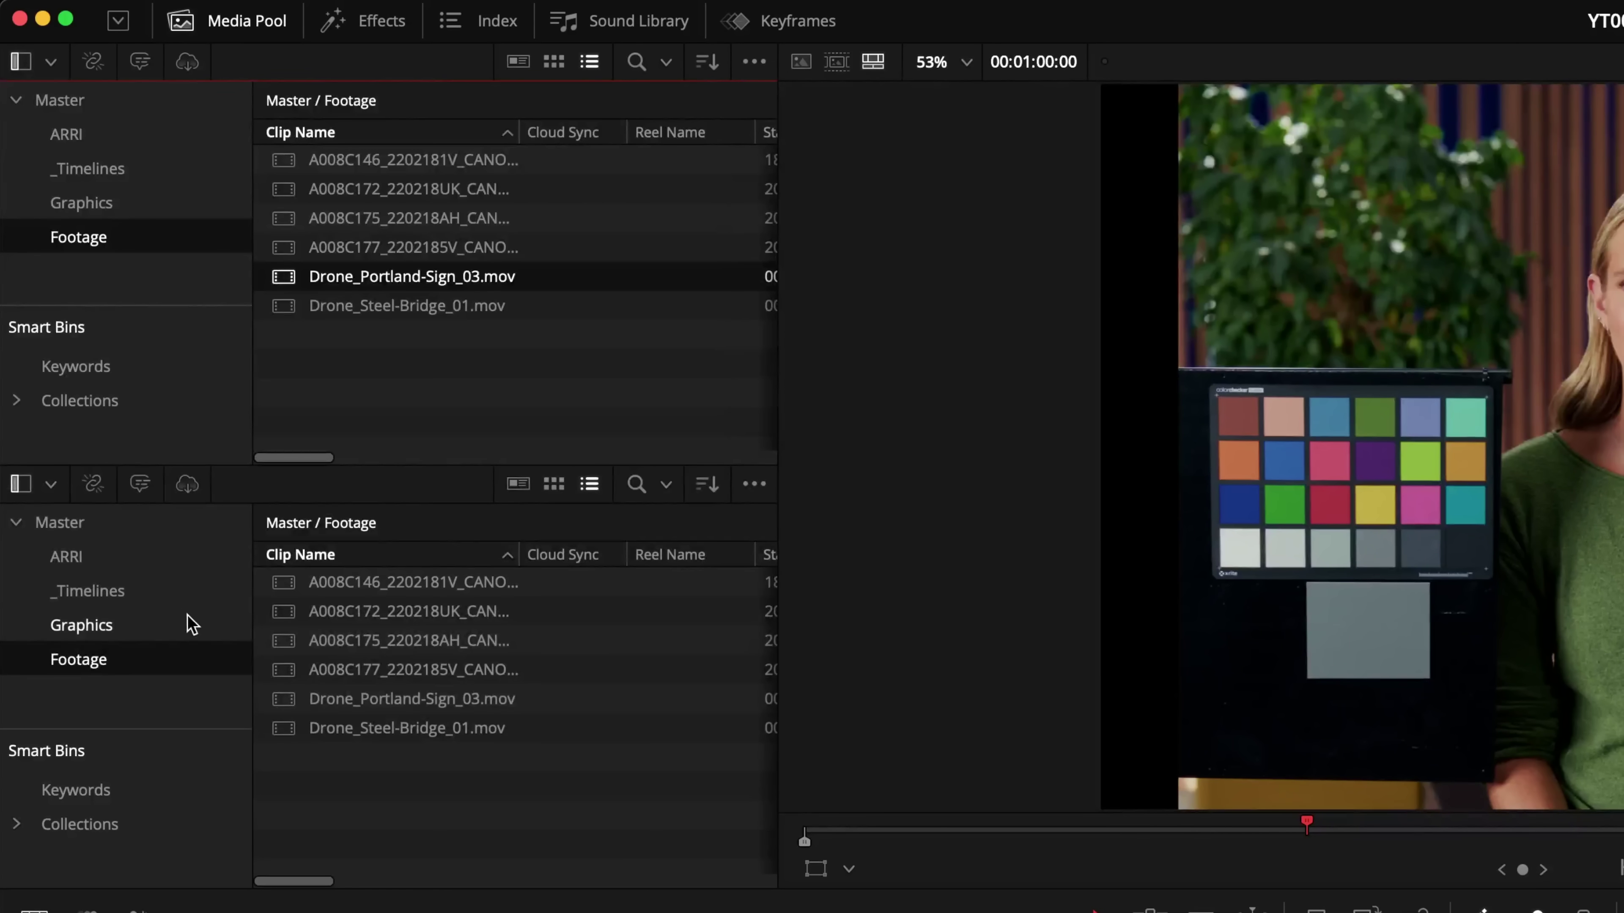
click(130, 591)
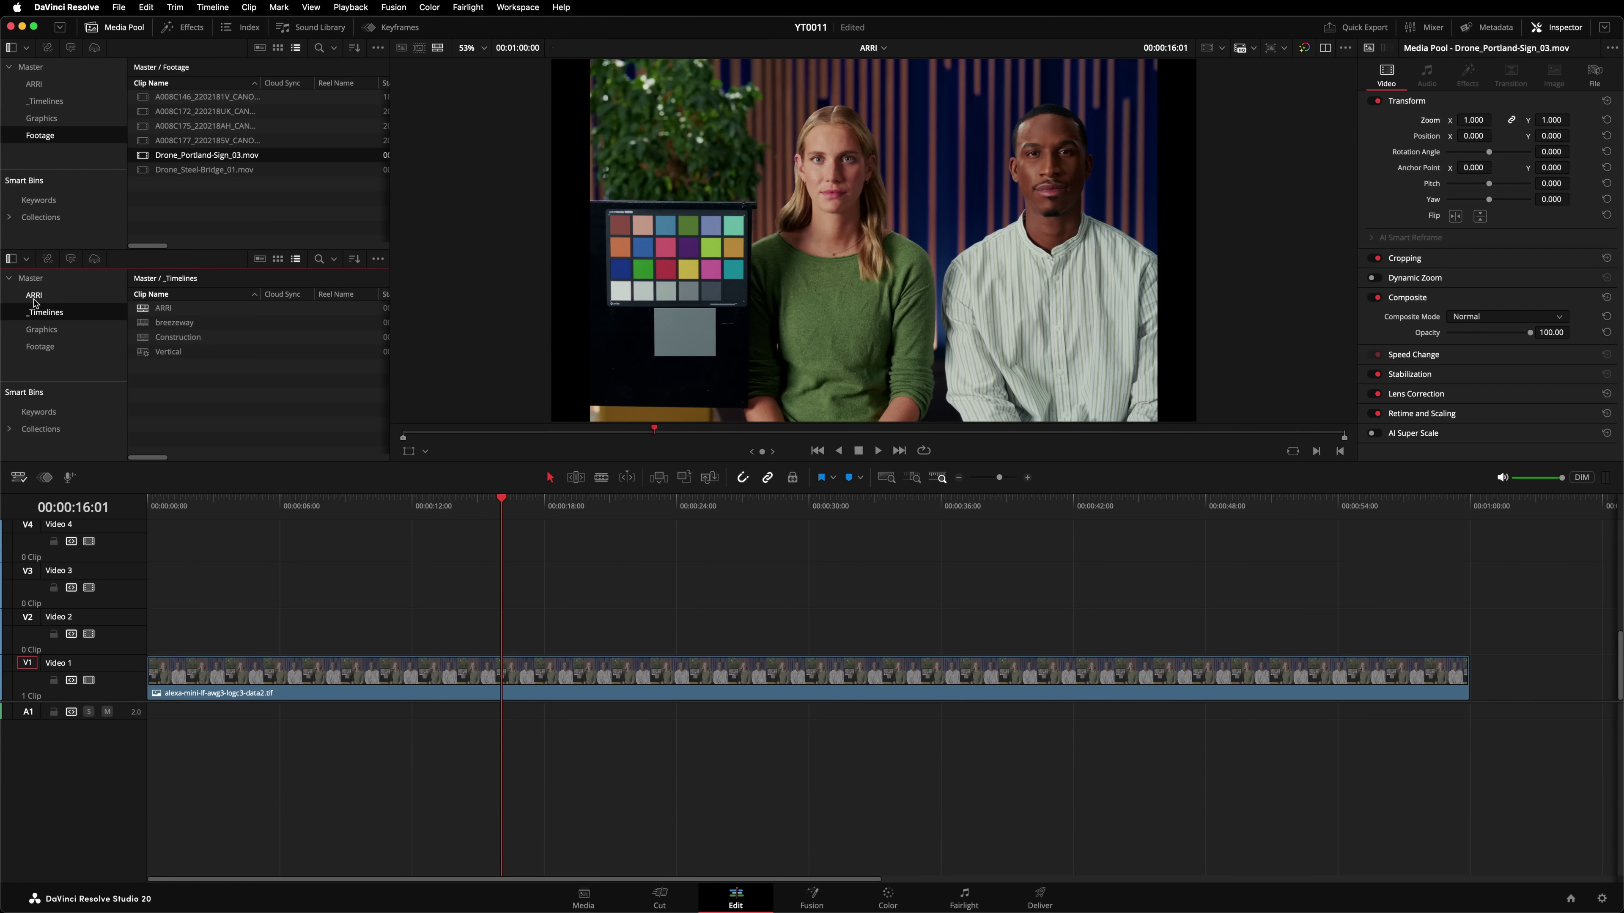
click(65, 558)
Open the ARRI bin in its own window and add the project note 'Notes for the edit'
right_click(33, 296)
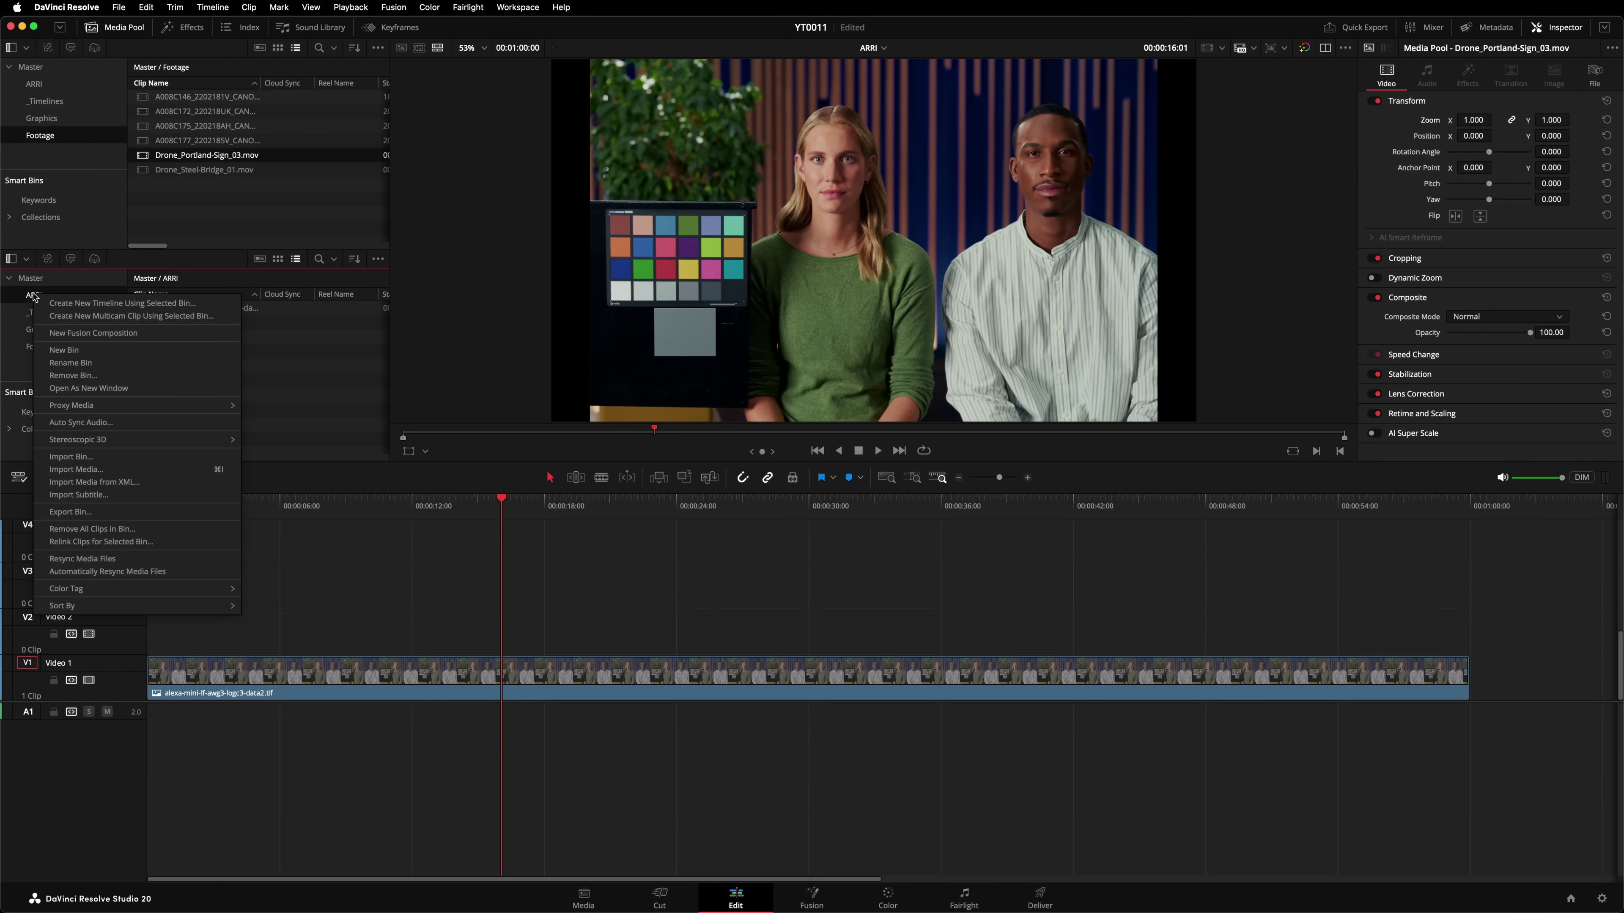
click(101, 389)
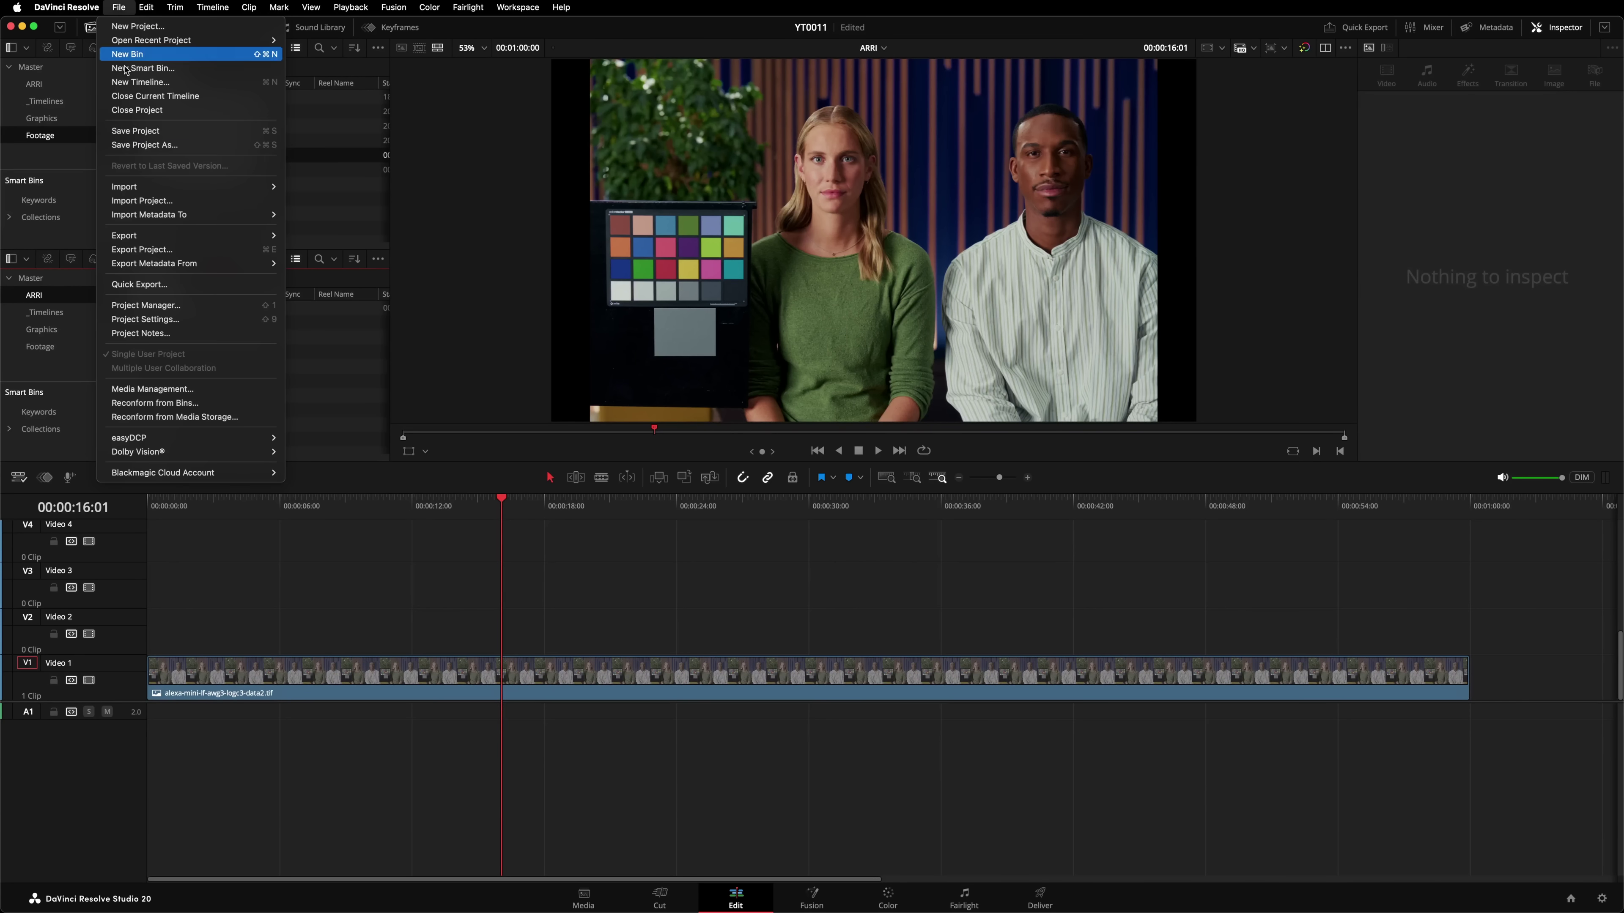
click(186, 333)
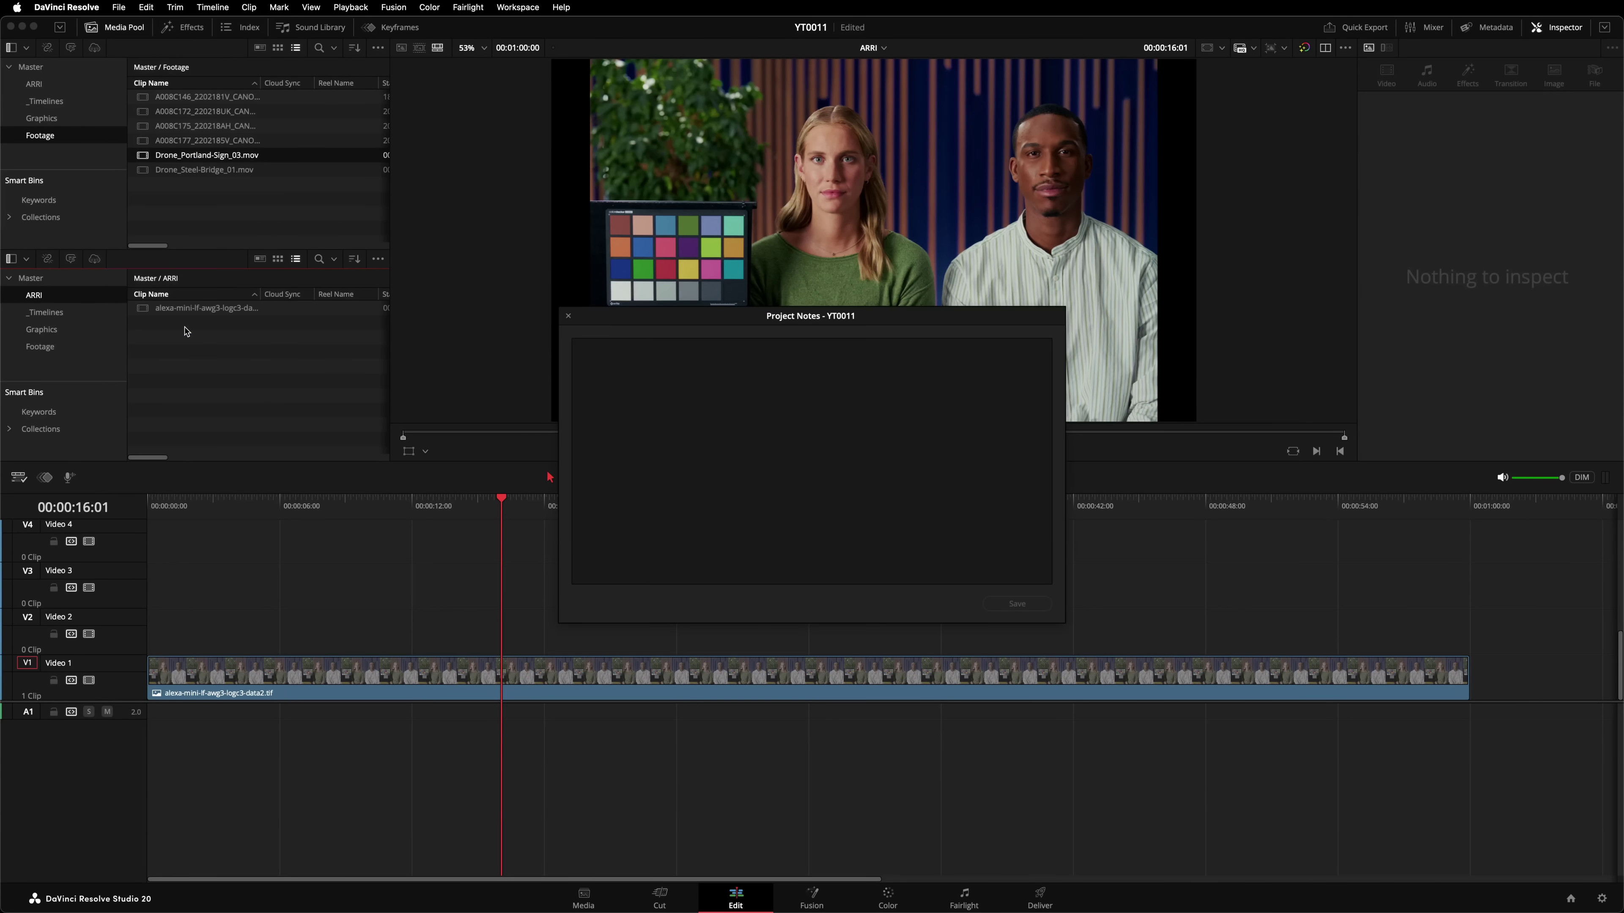
text(Notes for)
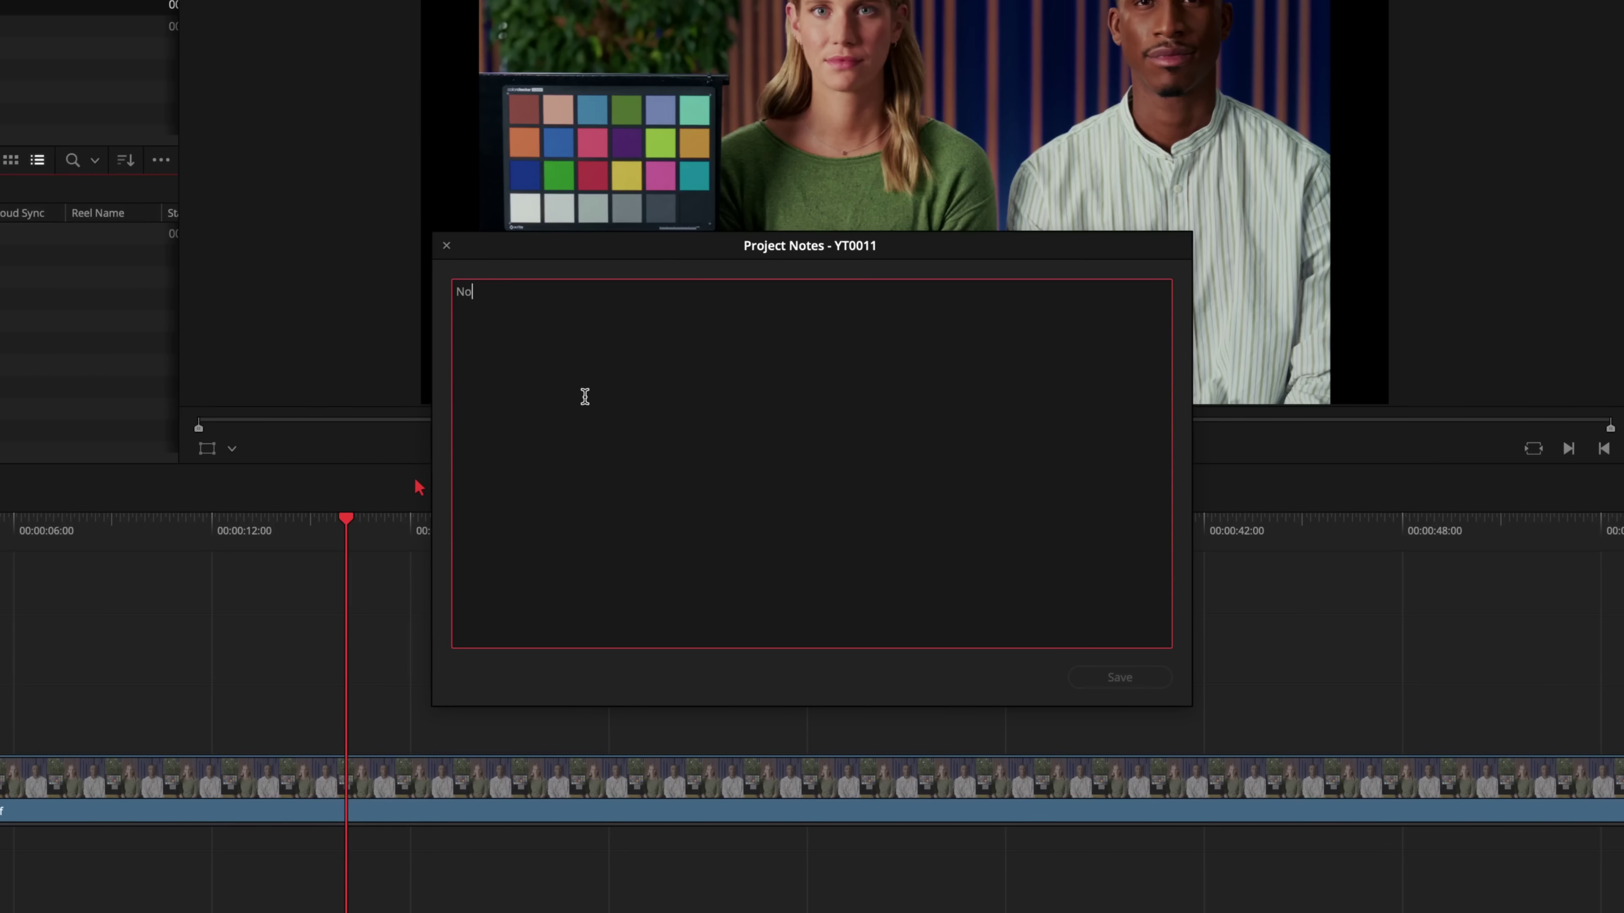
text( the edit)
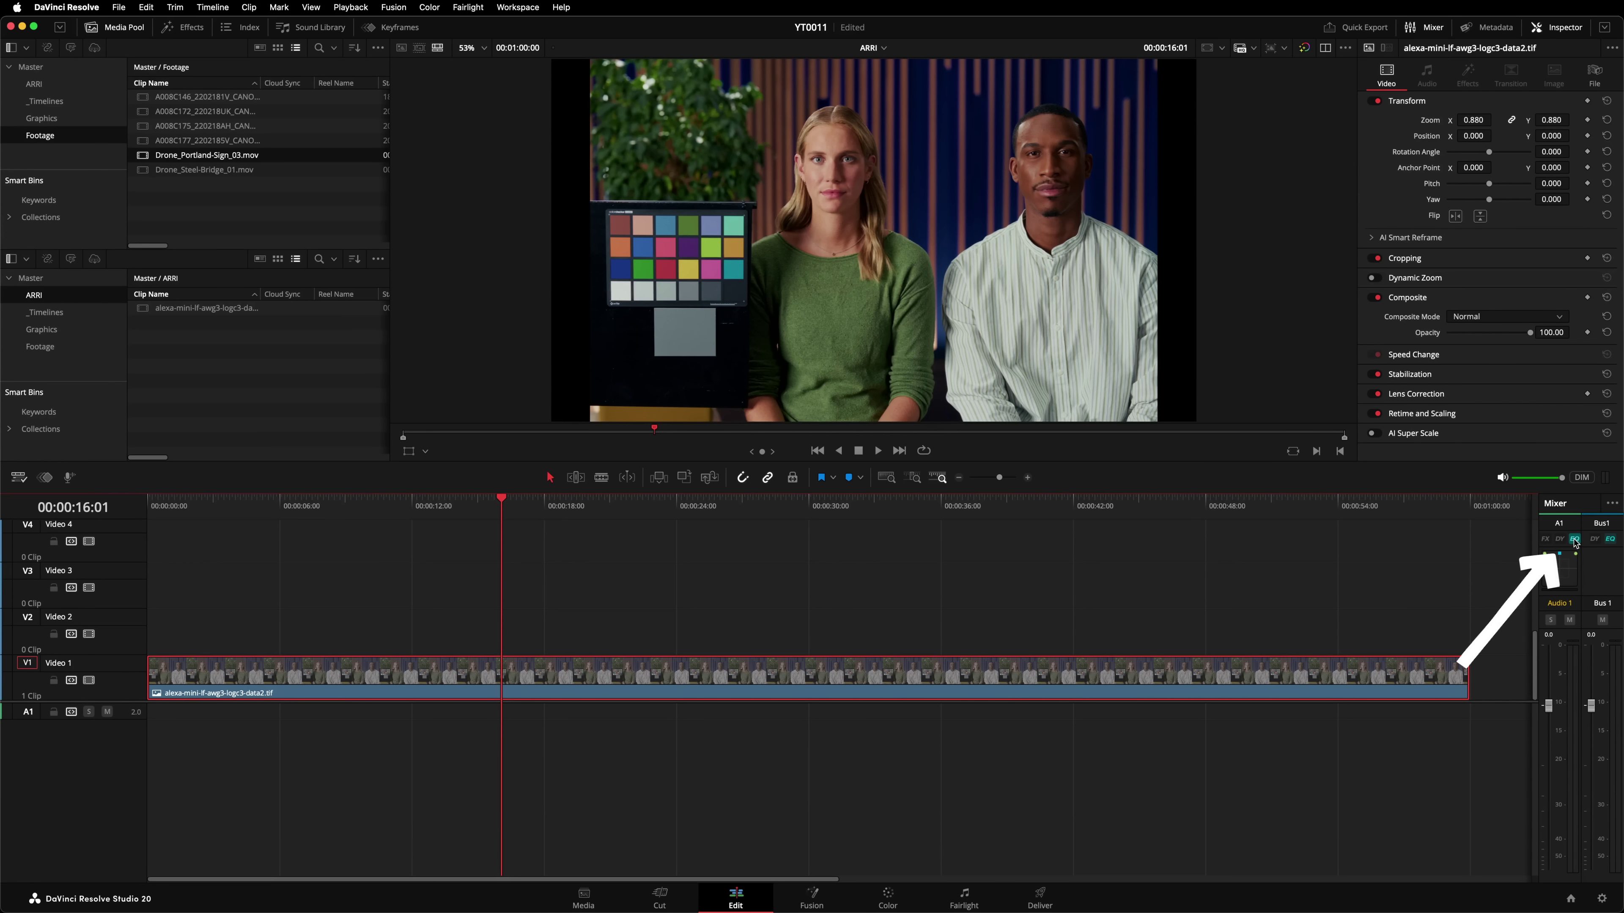
Open Audio 1's Equalizer and Dynamics panels and show its settings in the inspector
click(1575, 541)
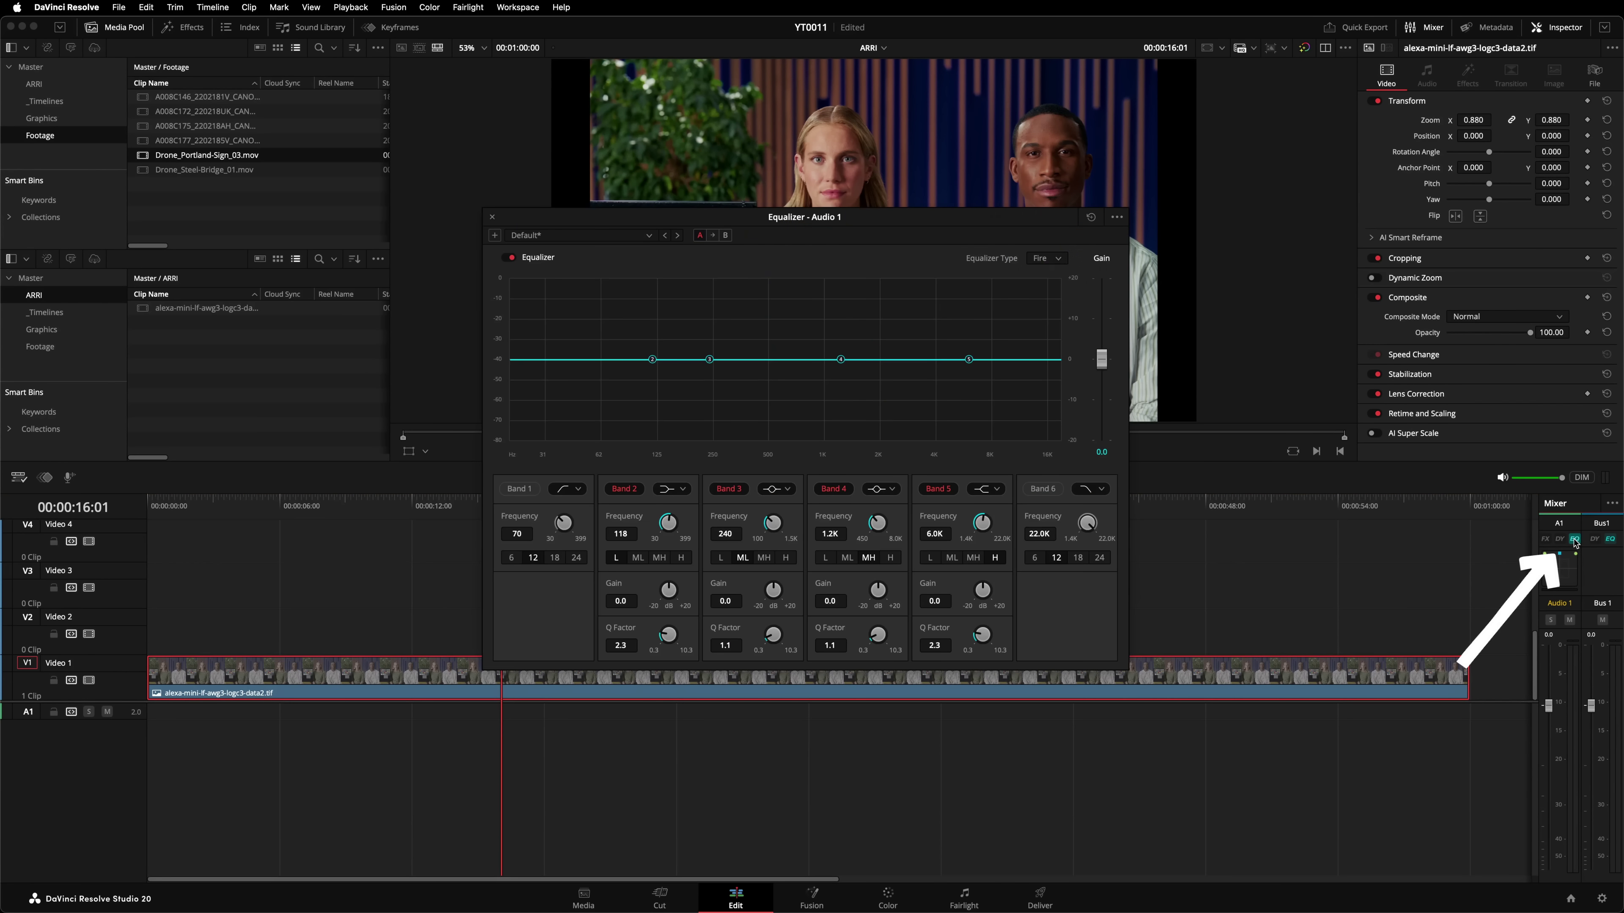
click(1560, 539)
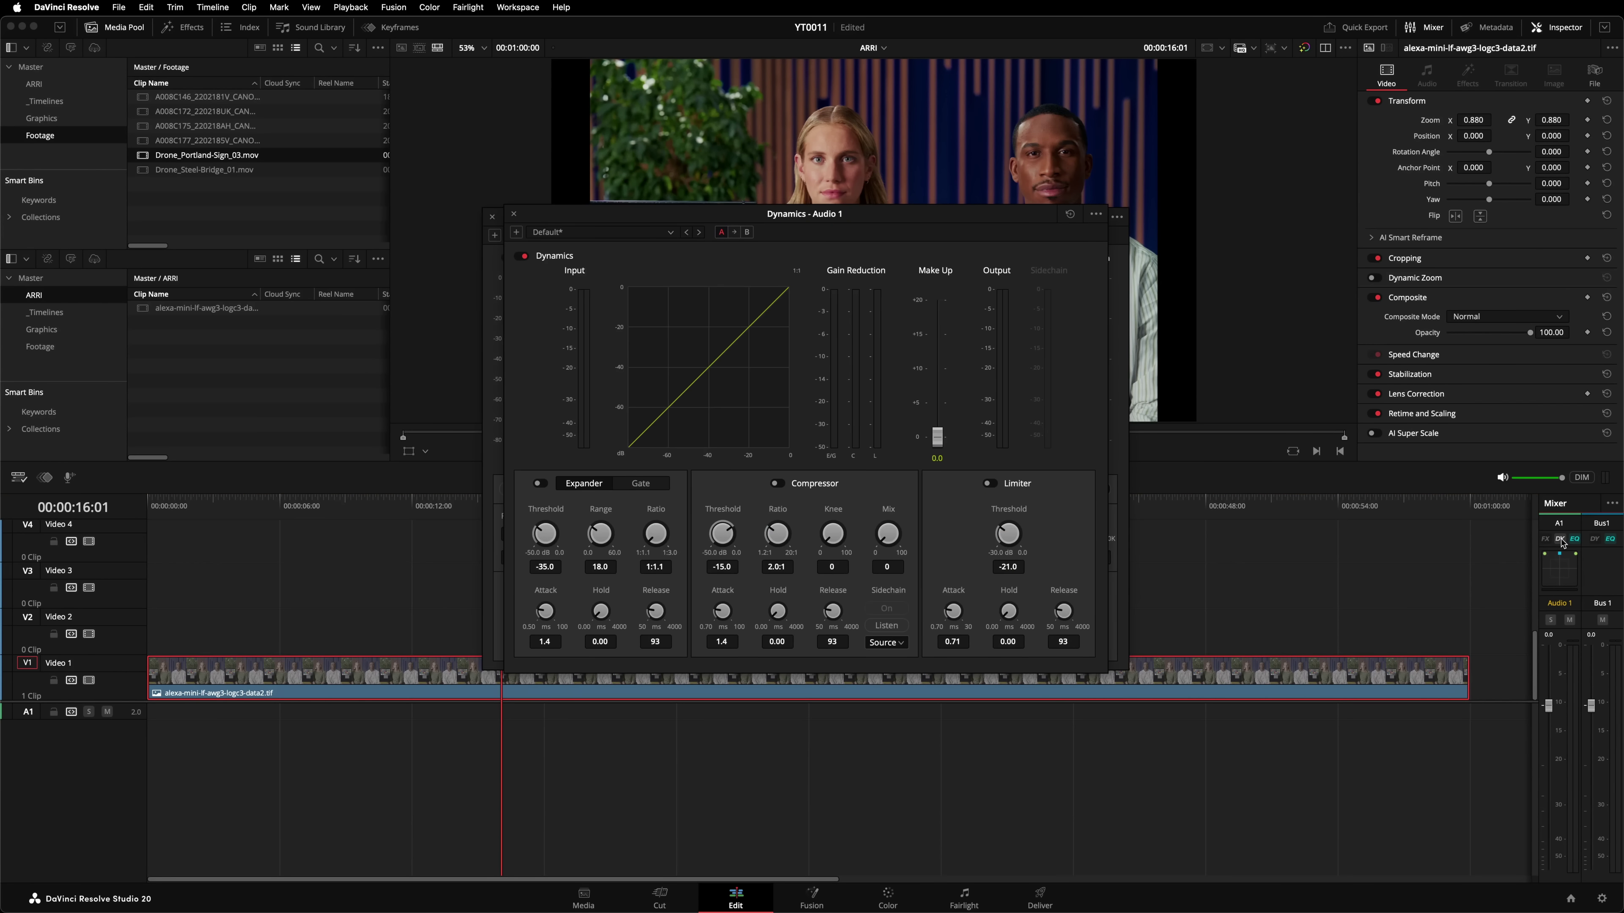
click(1546, 541)
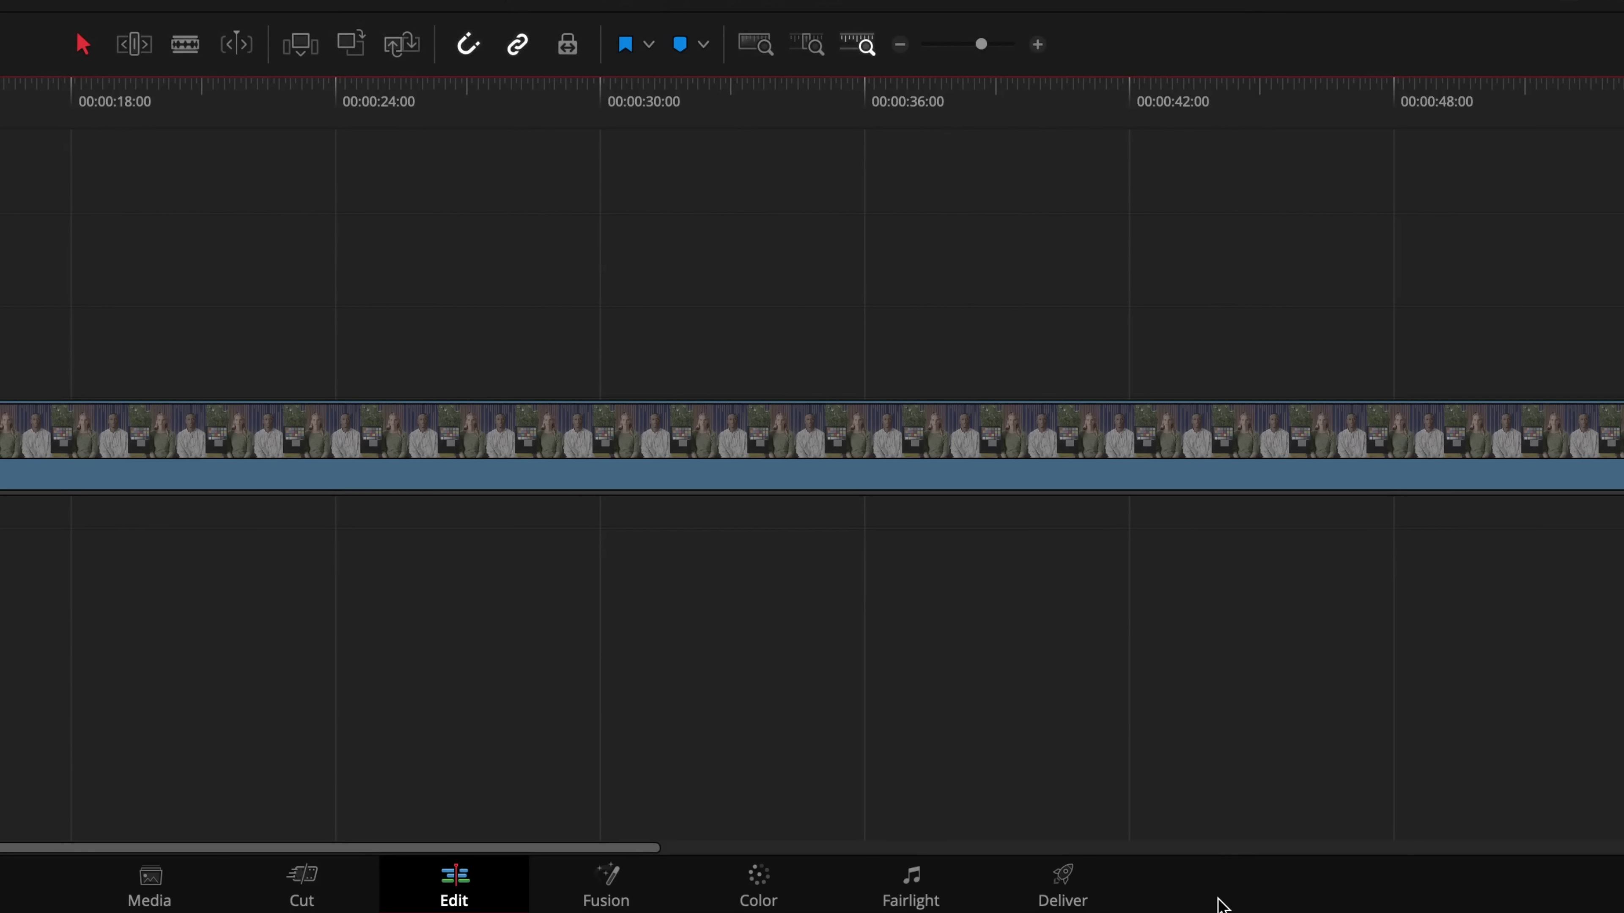
Show page buttons as icons only, hide the page navigation bar, then bring up Switch to Page
right_click(1222, 906)
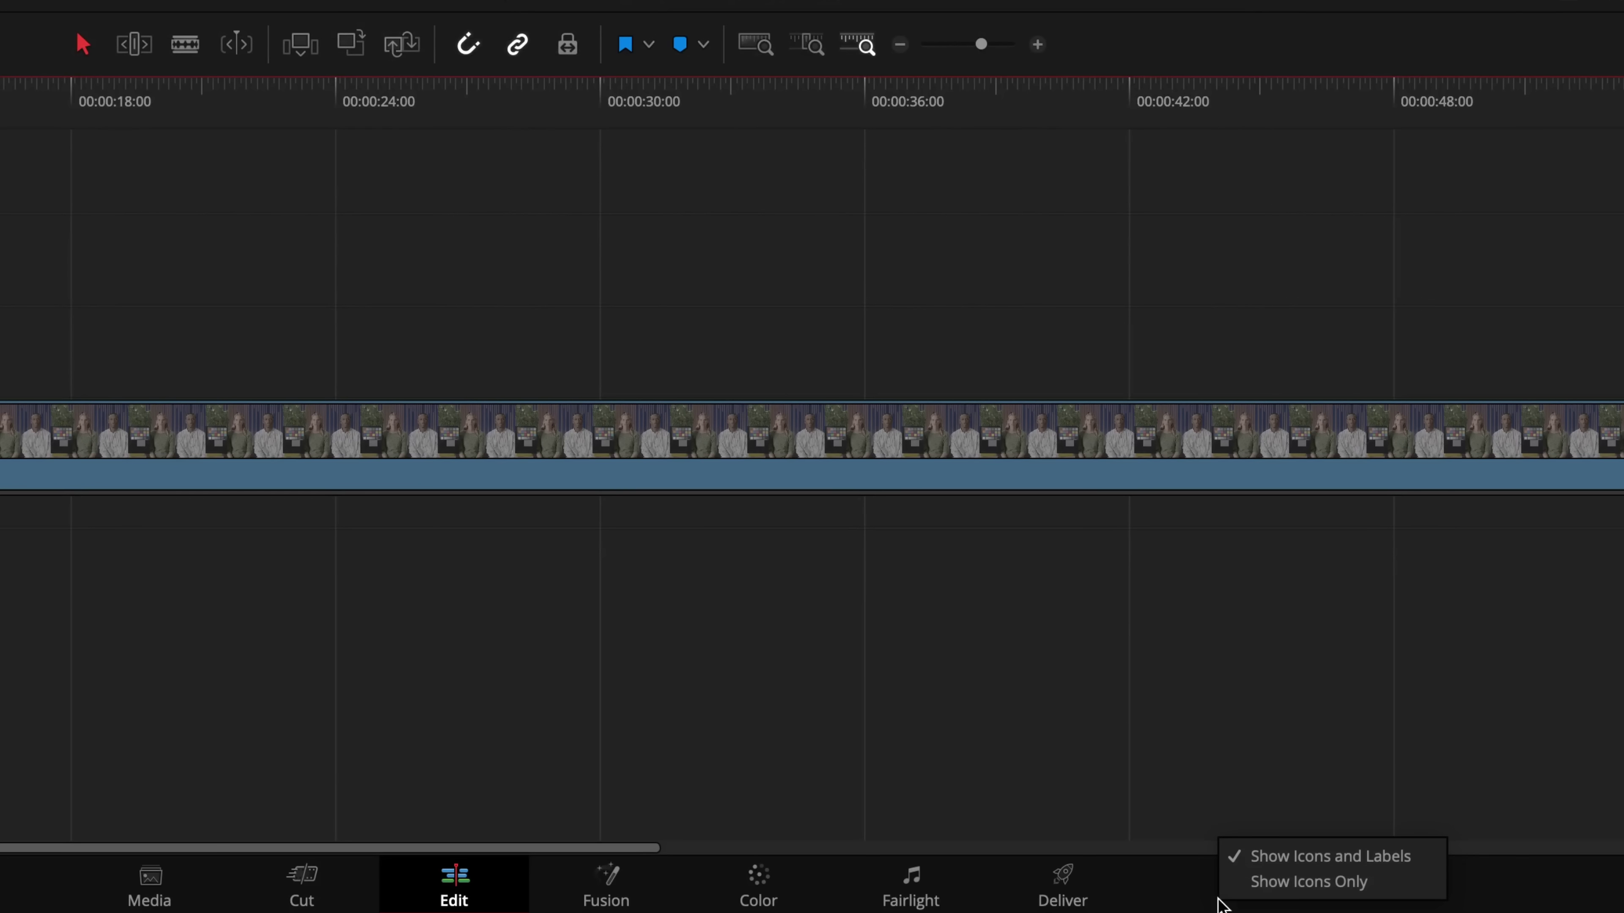
click(1259, 882)
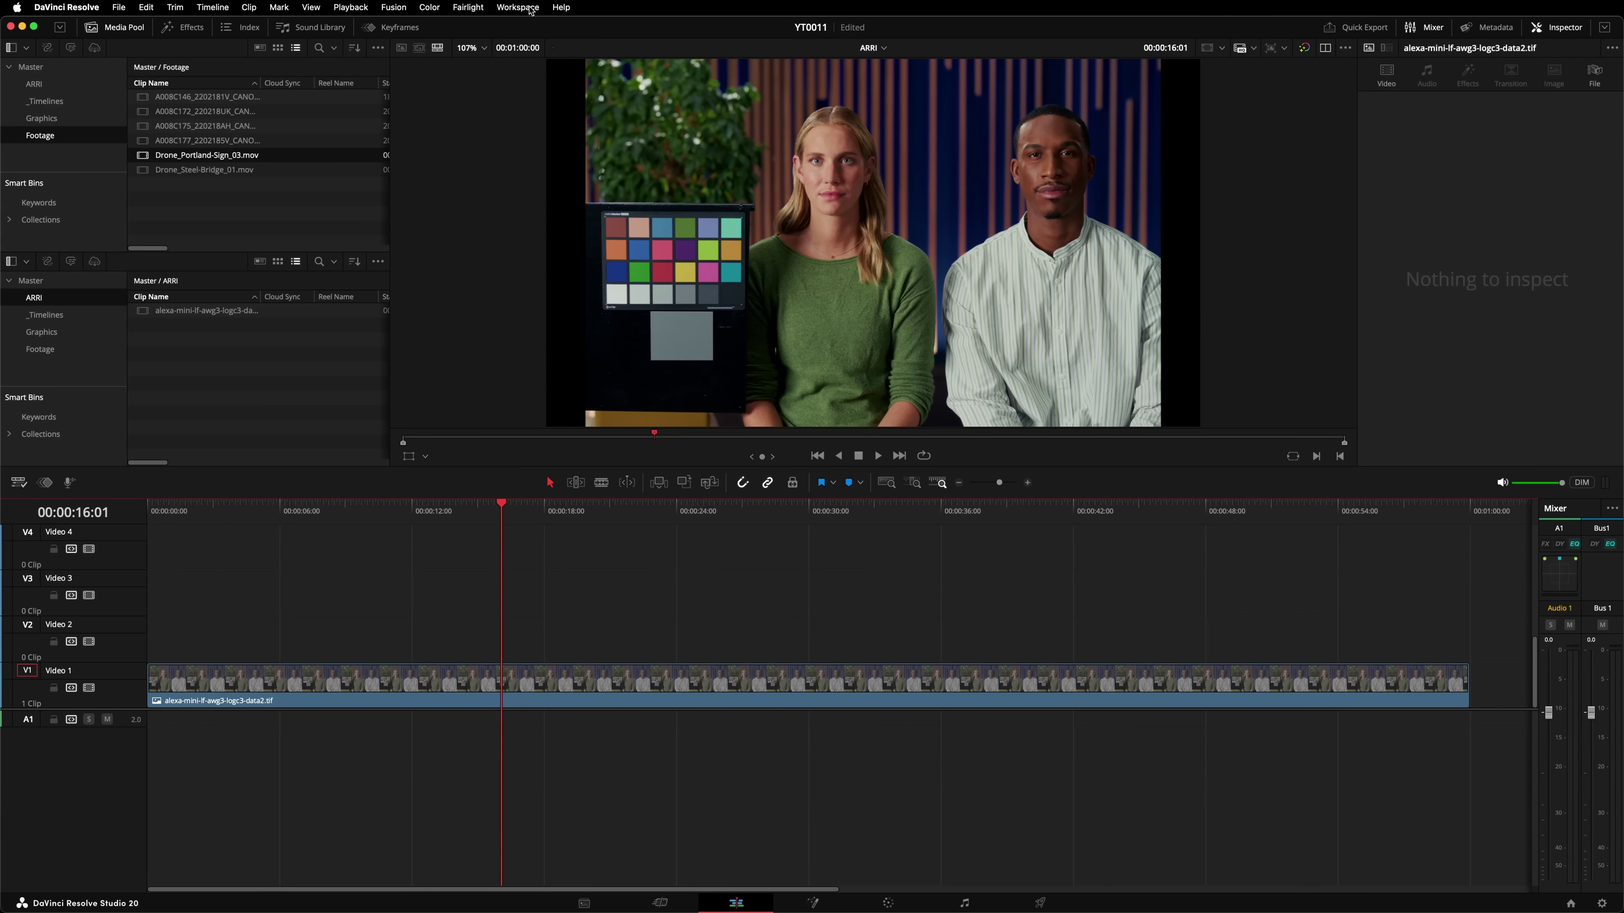
click(528, 9)
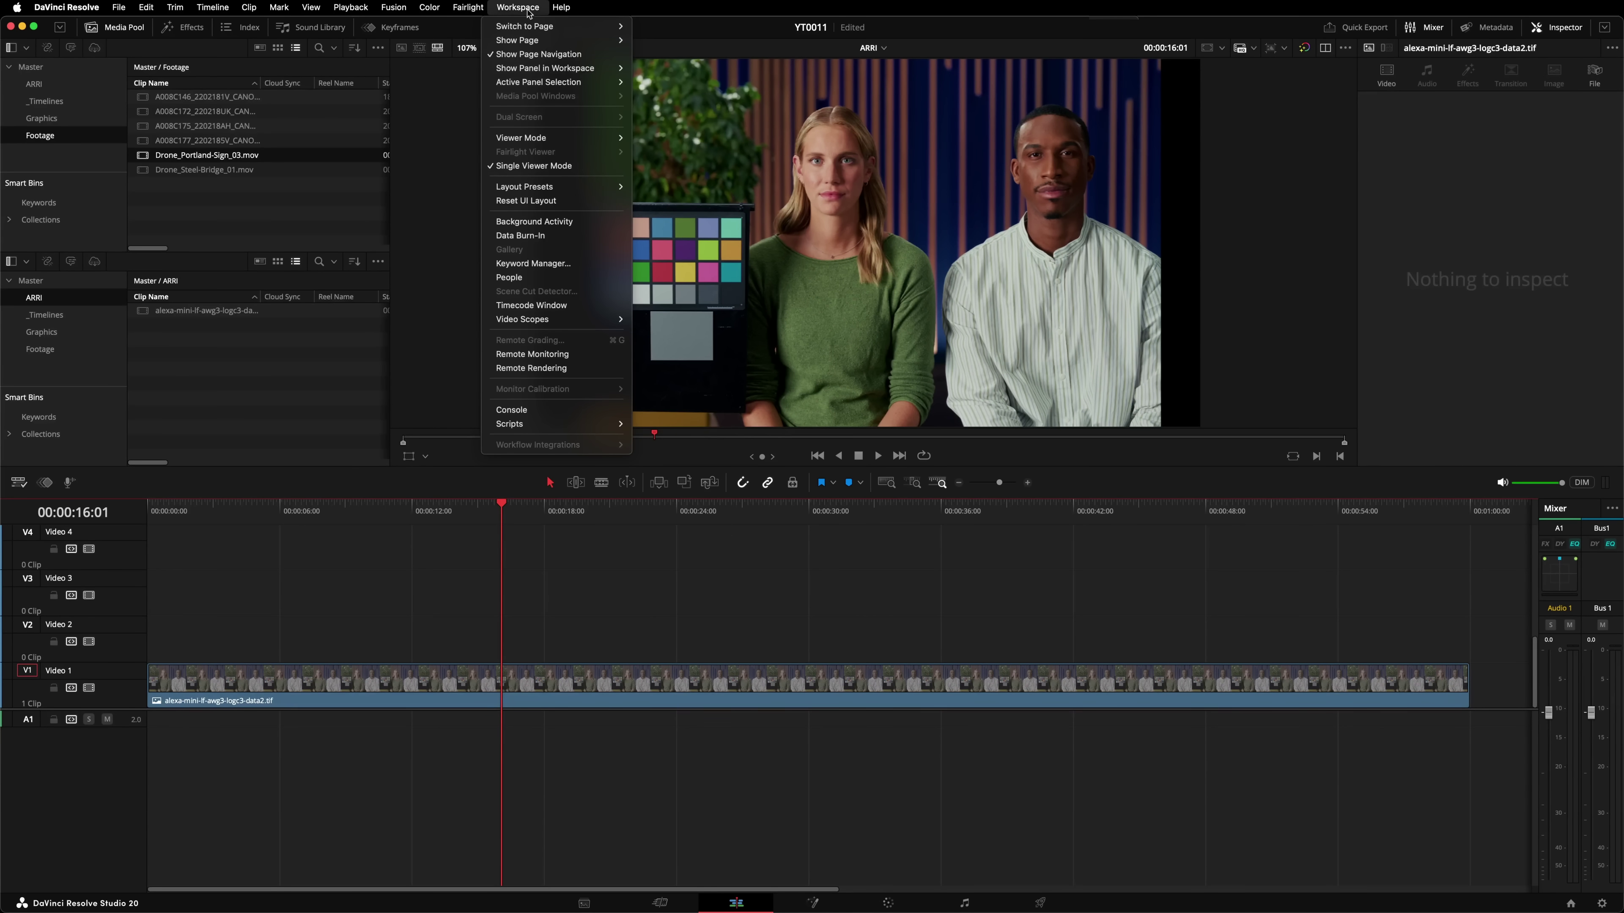
click(540, 54)
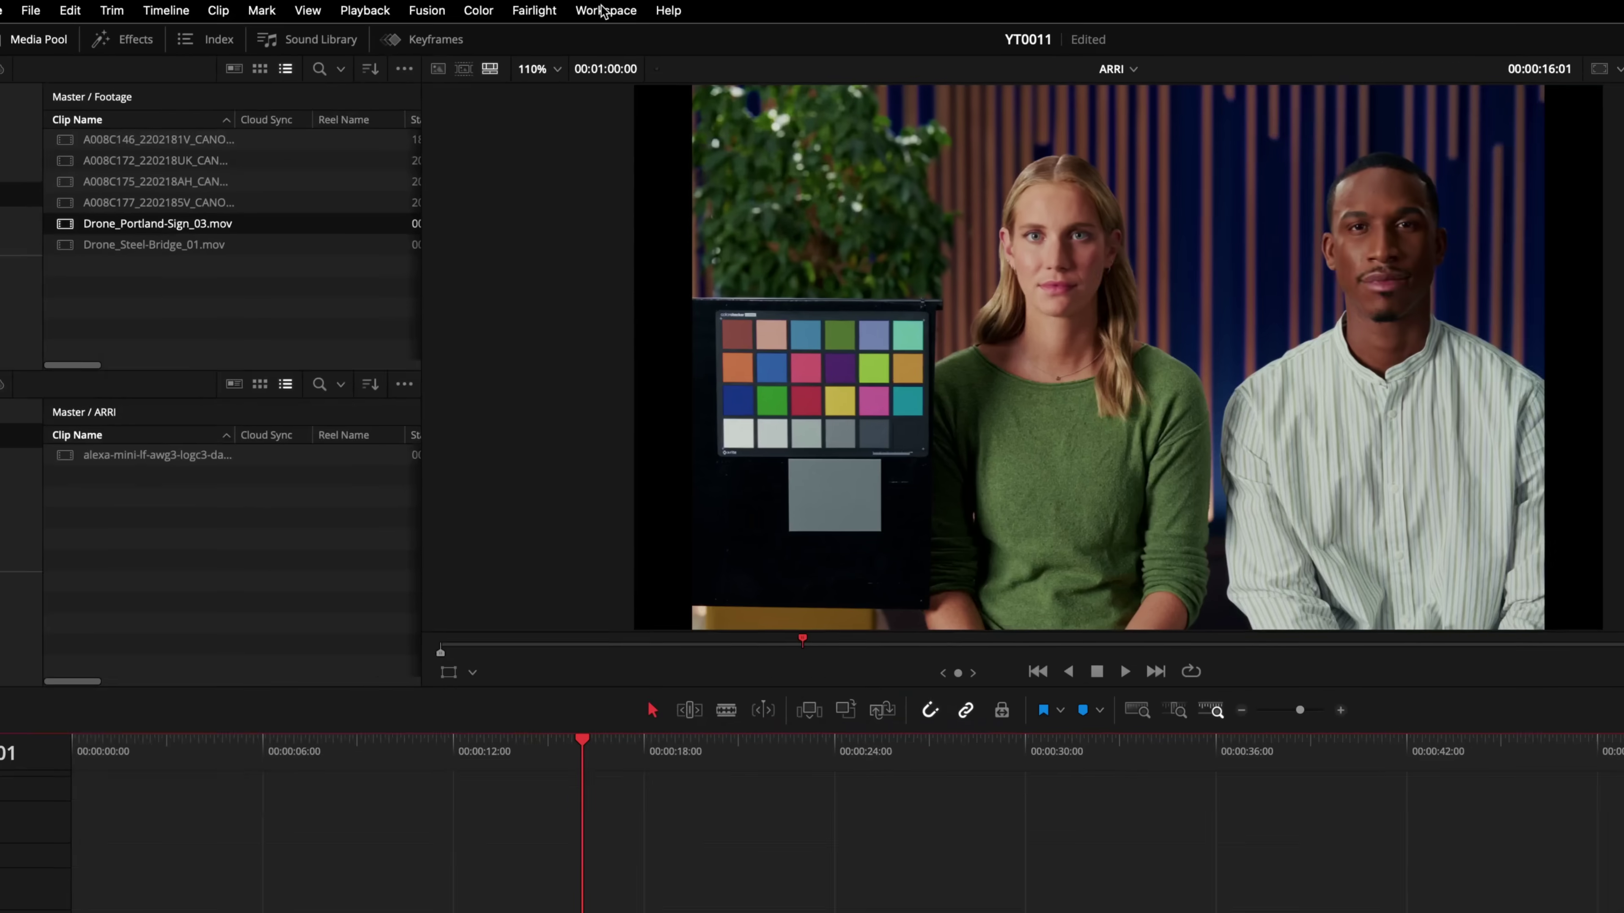
click(518, 7)
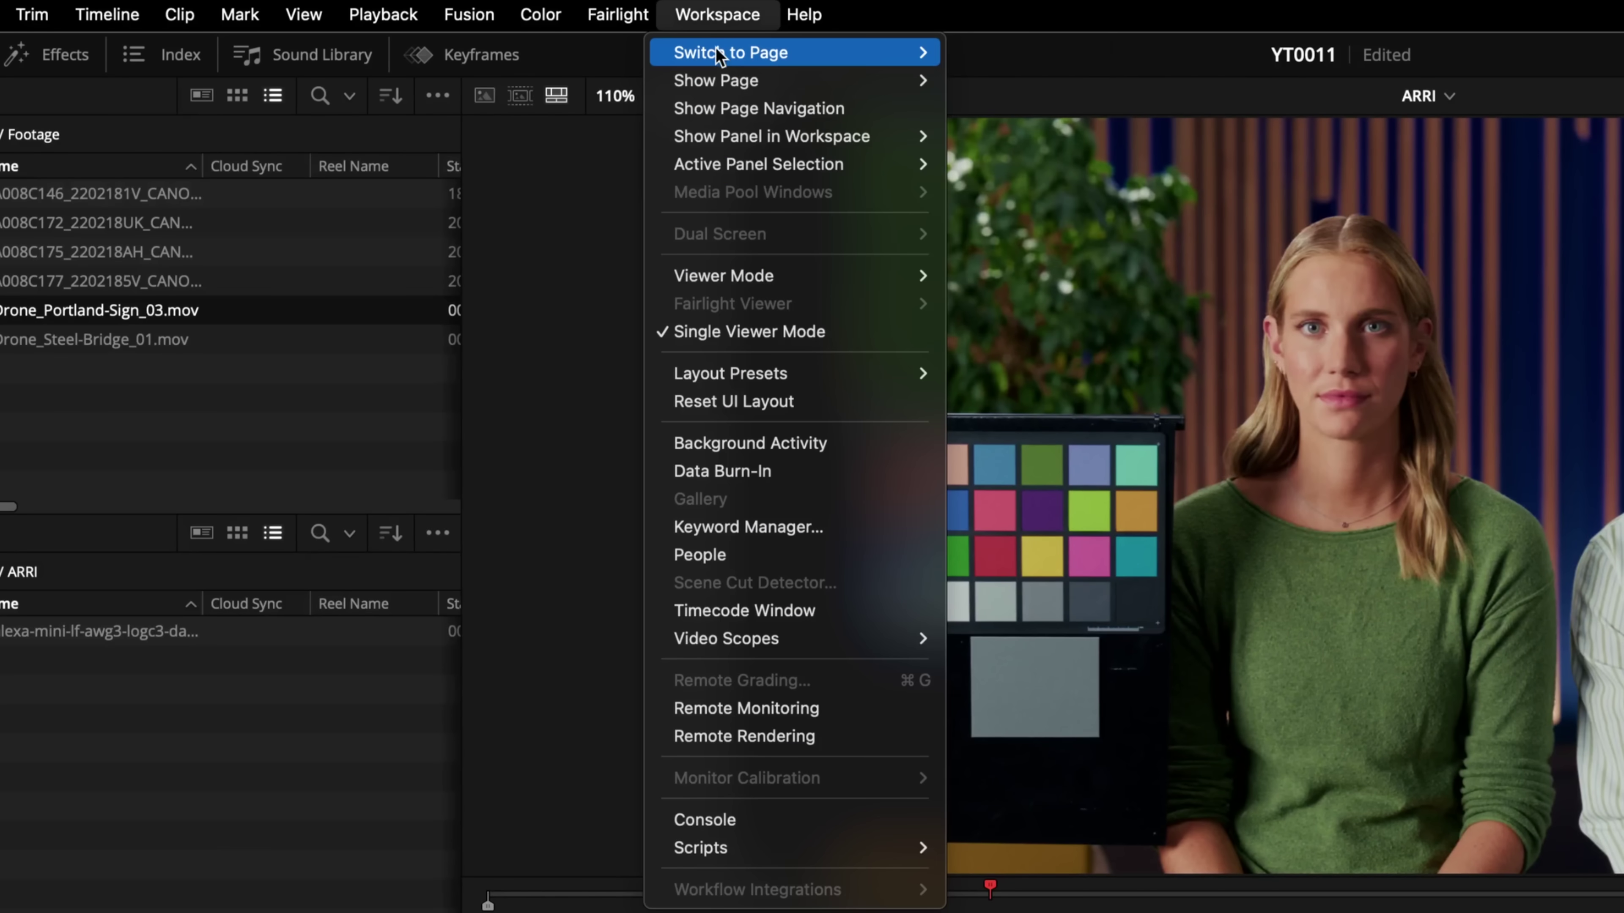
mouse_move(518, 29)
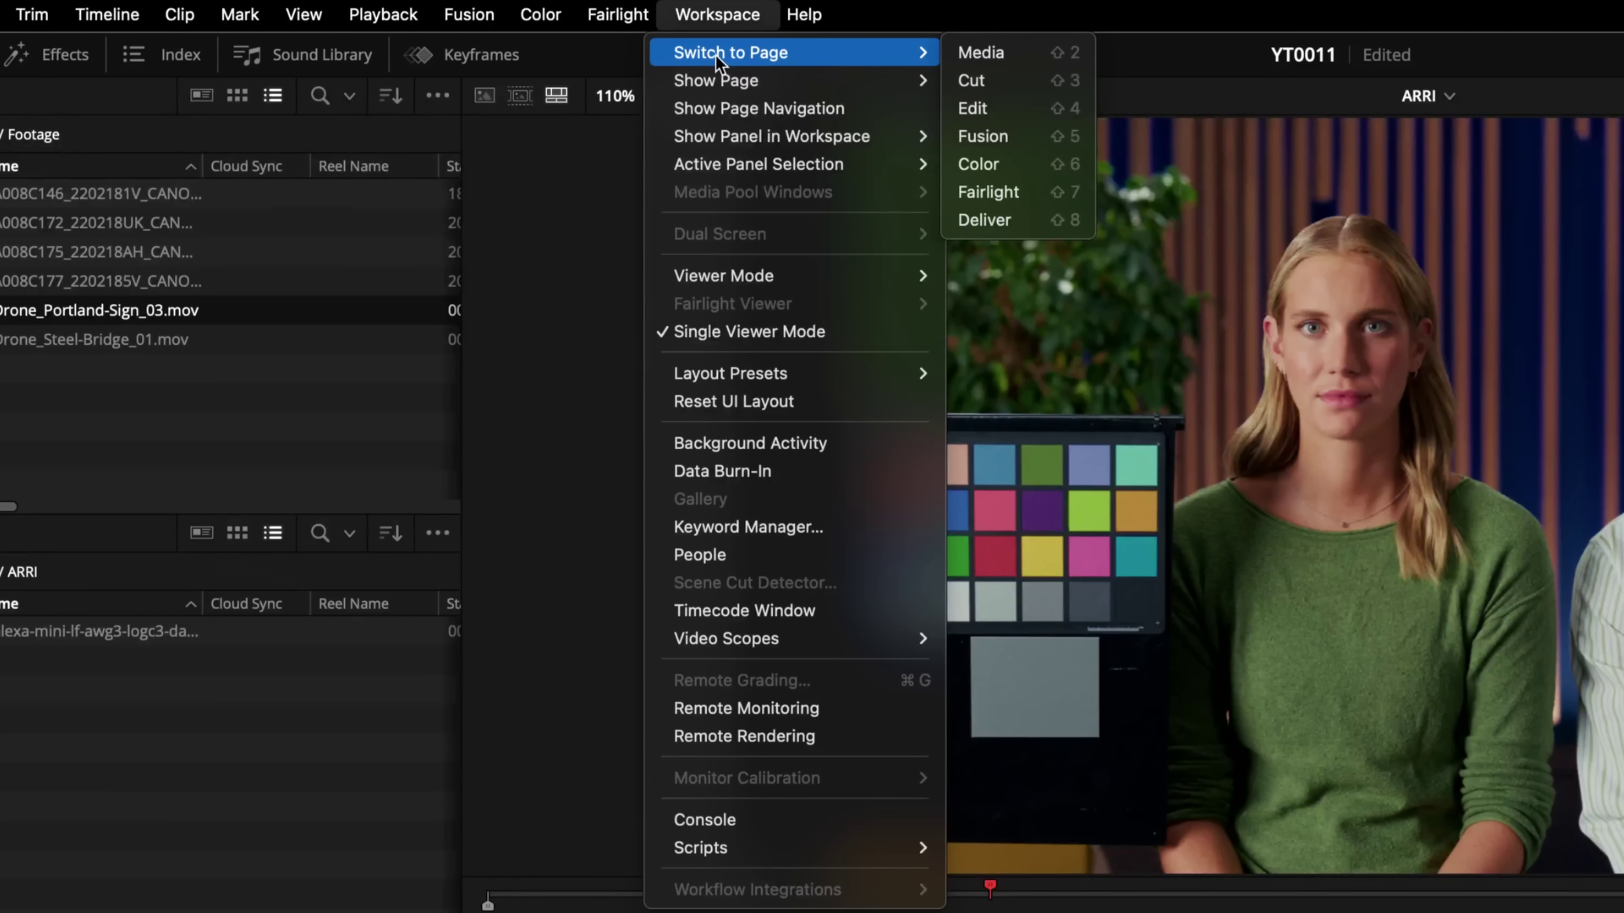
On the Fusion page, snap all nodes to the grid and line up MediaIn1, ColorSpaceTransform1 and Merge1
click(983, 136)
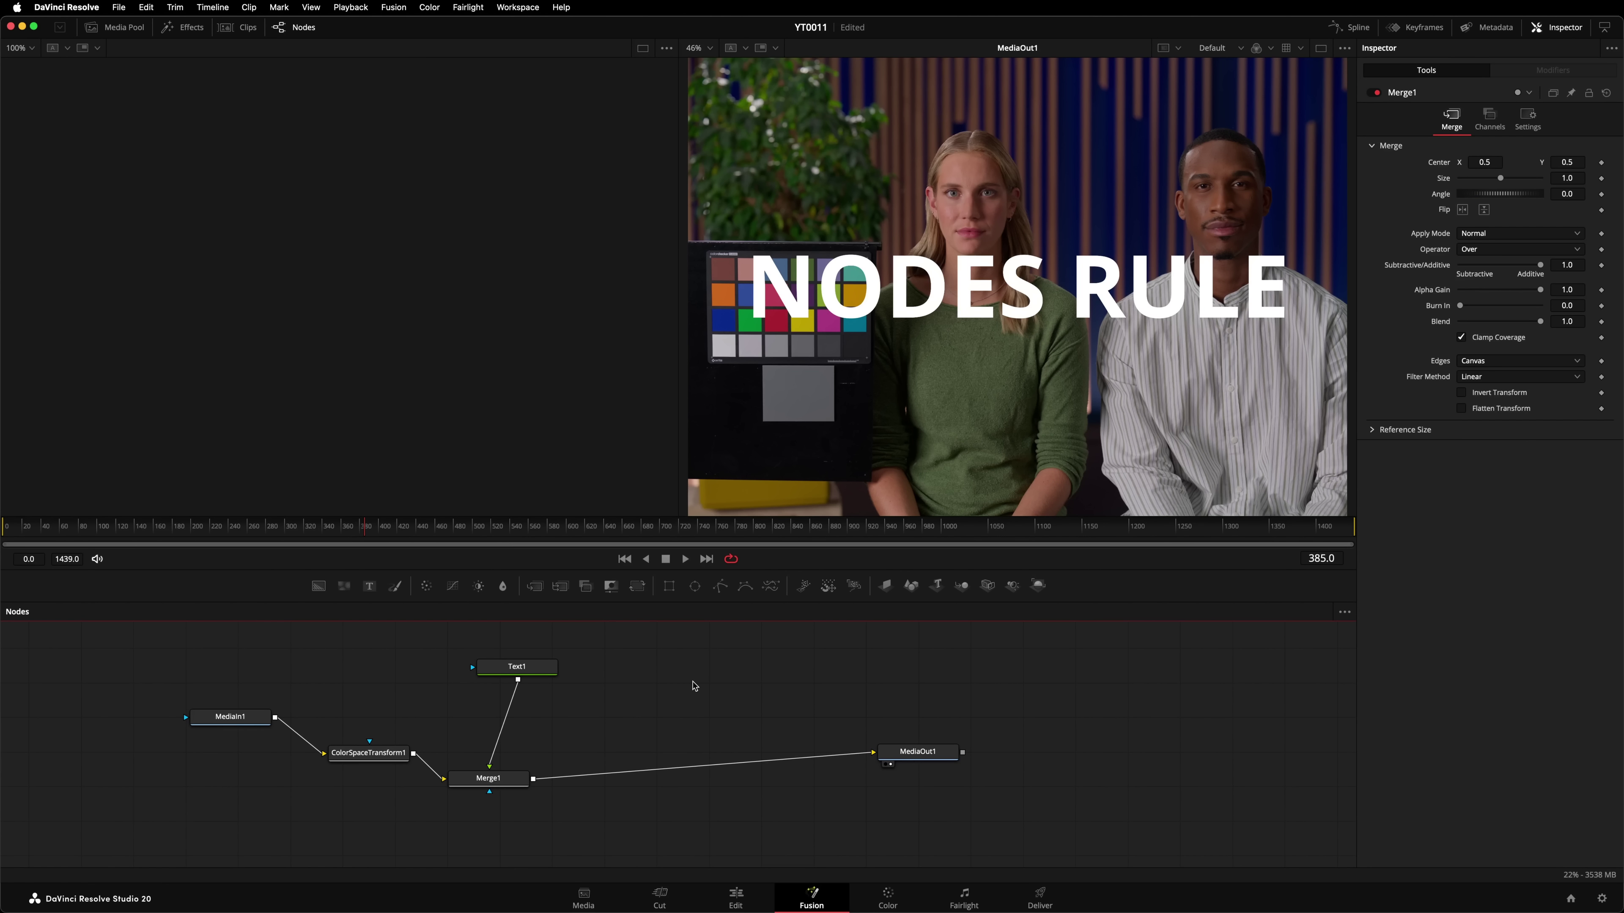
right_click(696, 680)
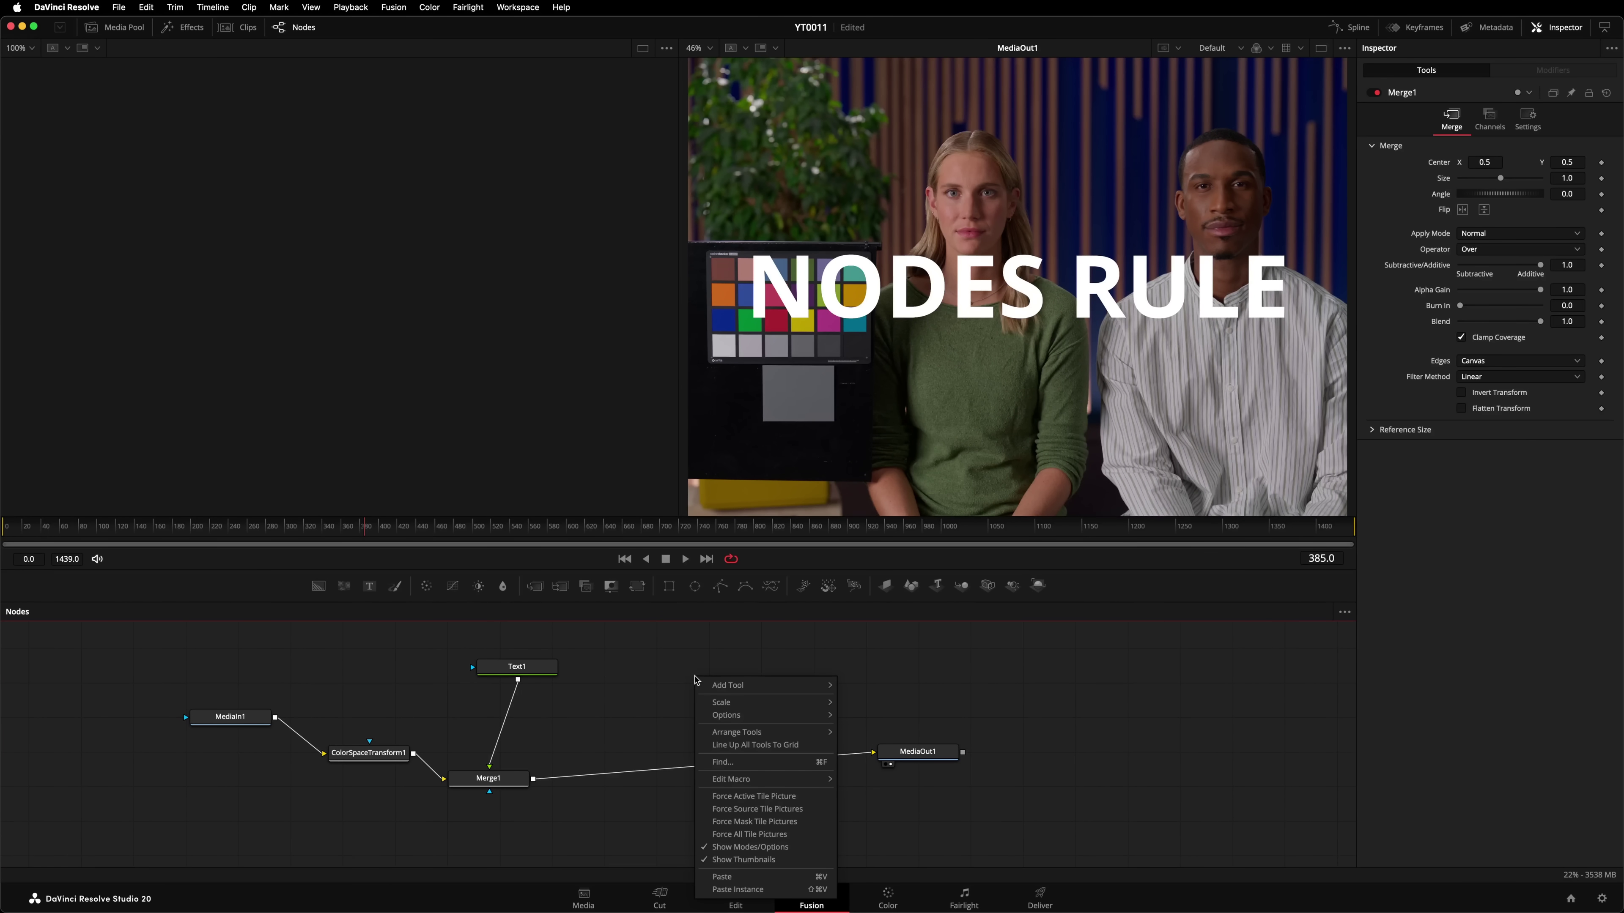
mouse_move(797, 732)
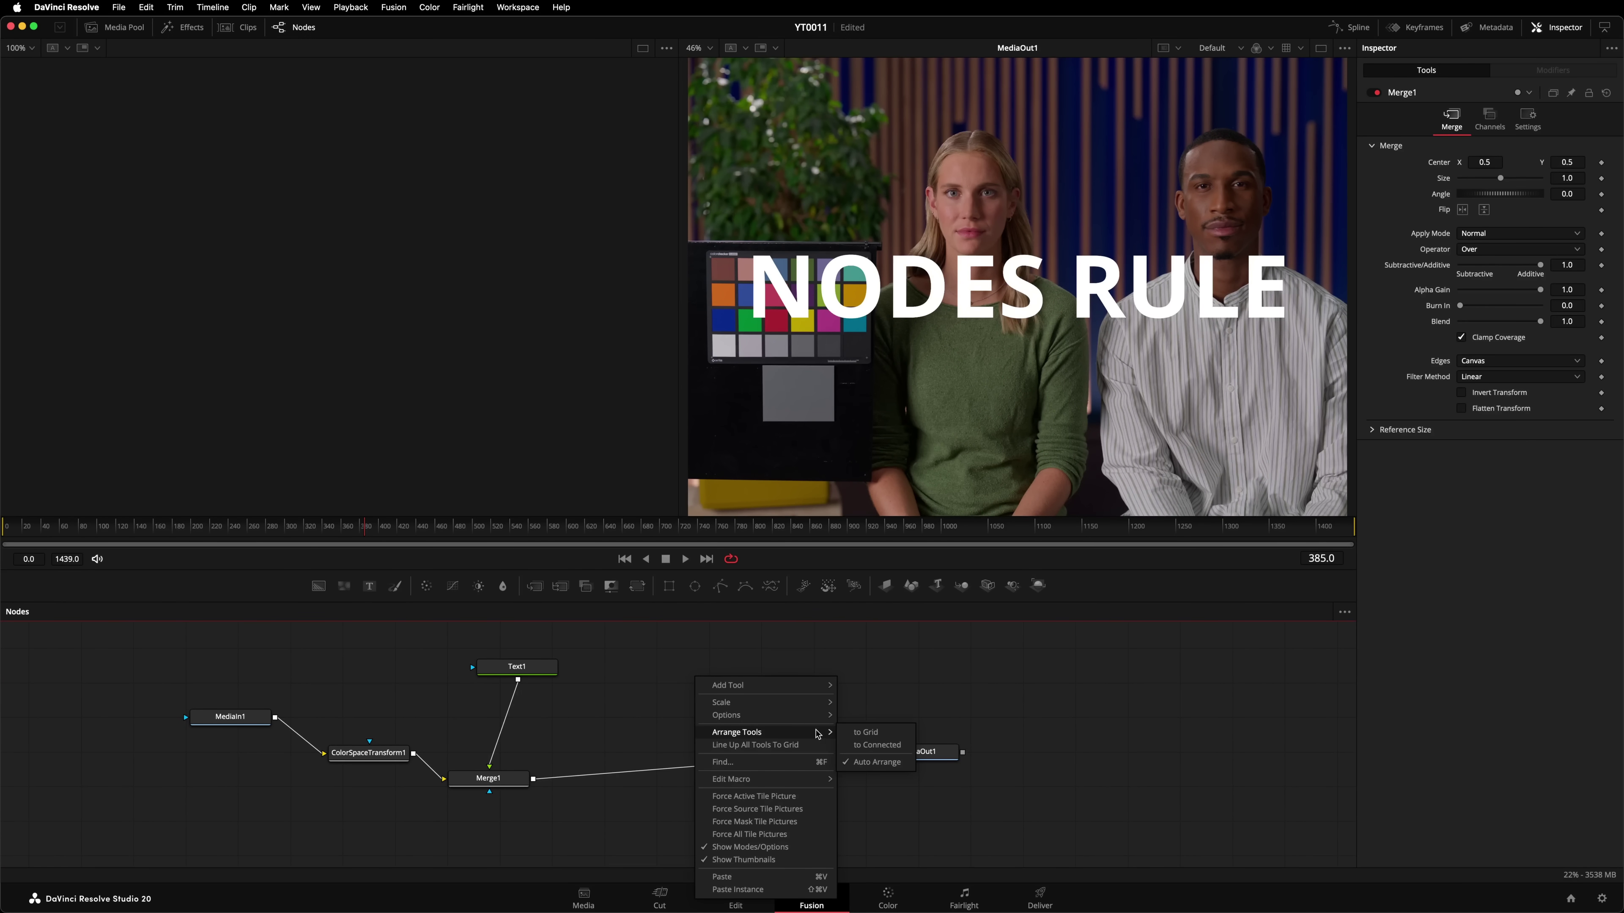
click(856, 733)
click(496, 647)
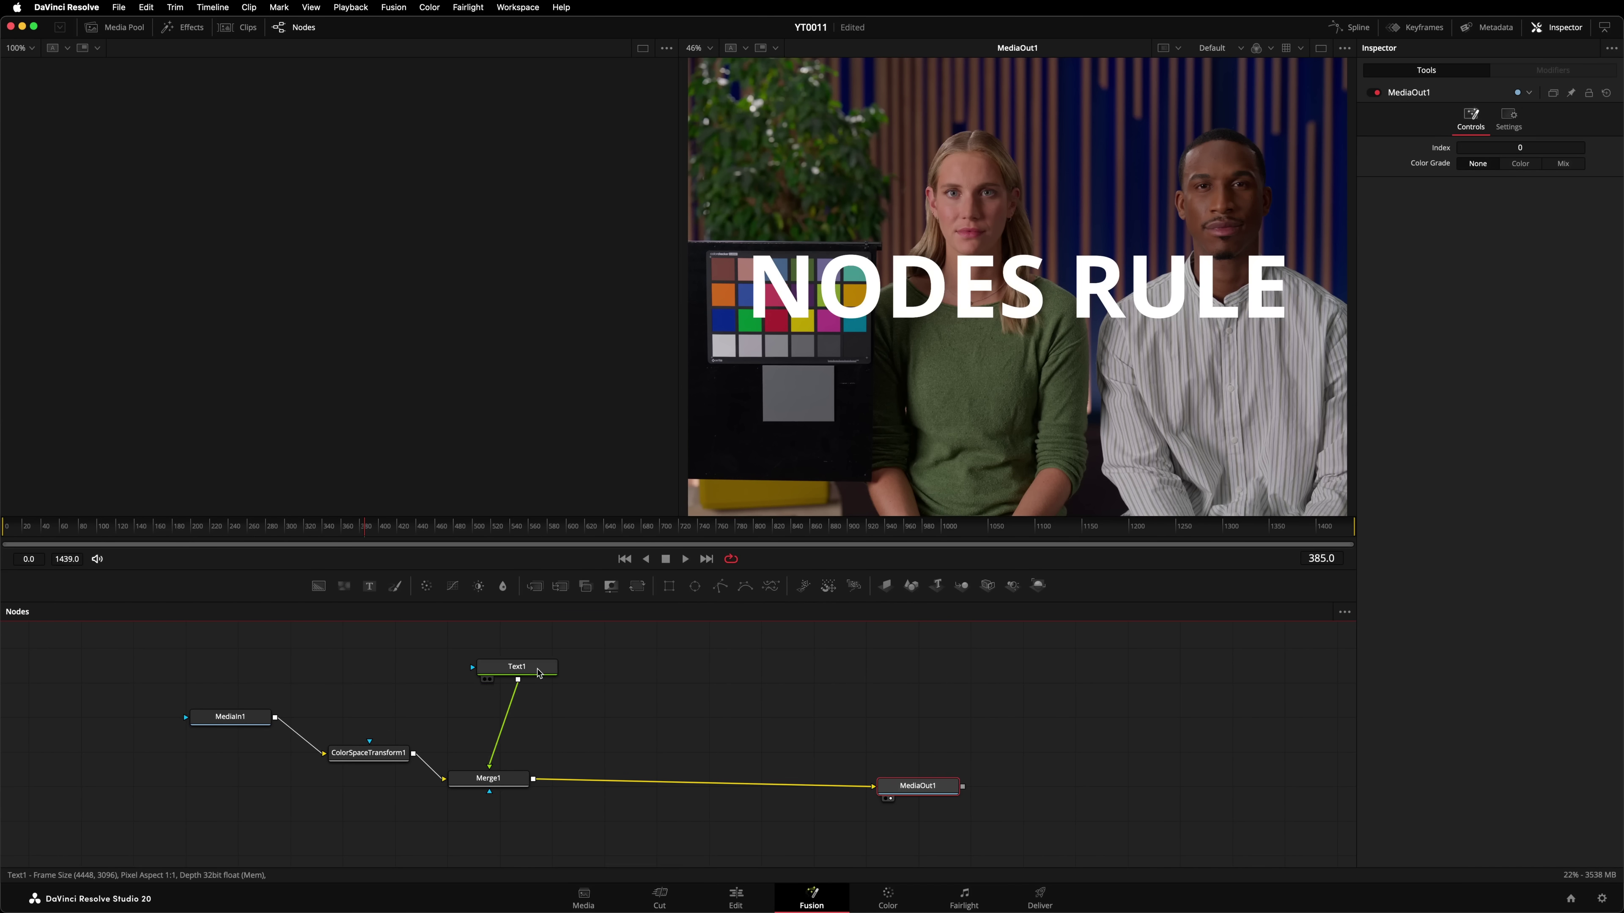
drag(369, 753, 342, 786)
drag(230, 717, 185, 785)
drag(489, 778, 499, 786)
Turn on orthogonal pipes and add a pipe router on the Text1-to-Merge1 link
right_click(600, 487)
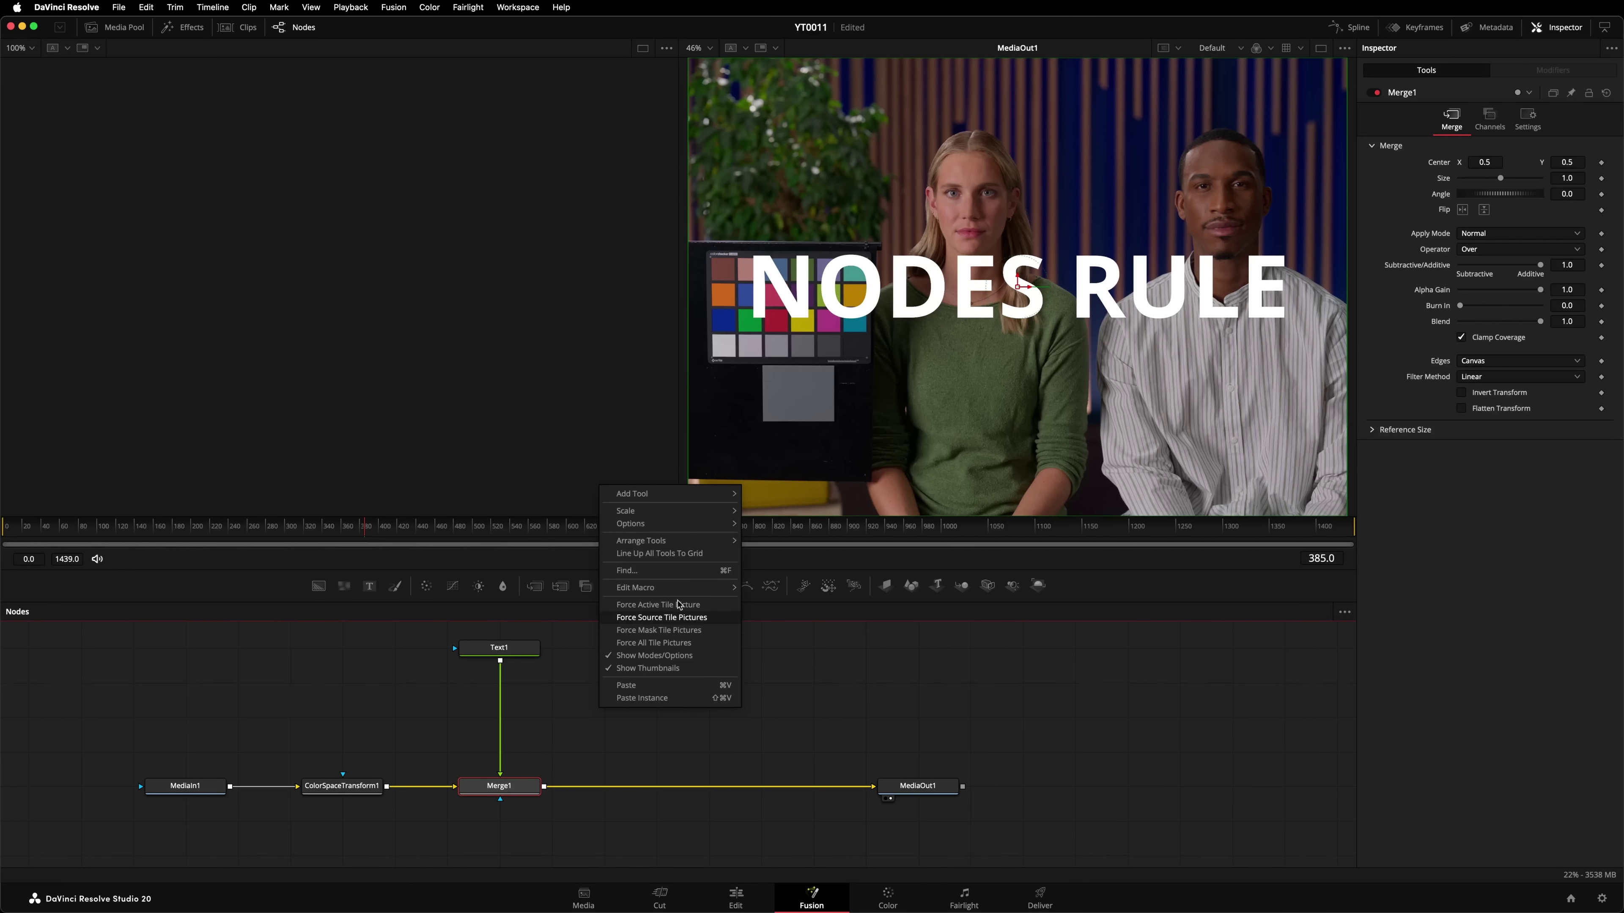
mouse_move(708, 526)
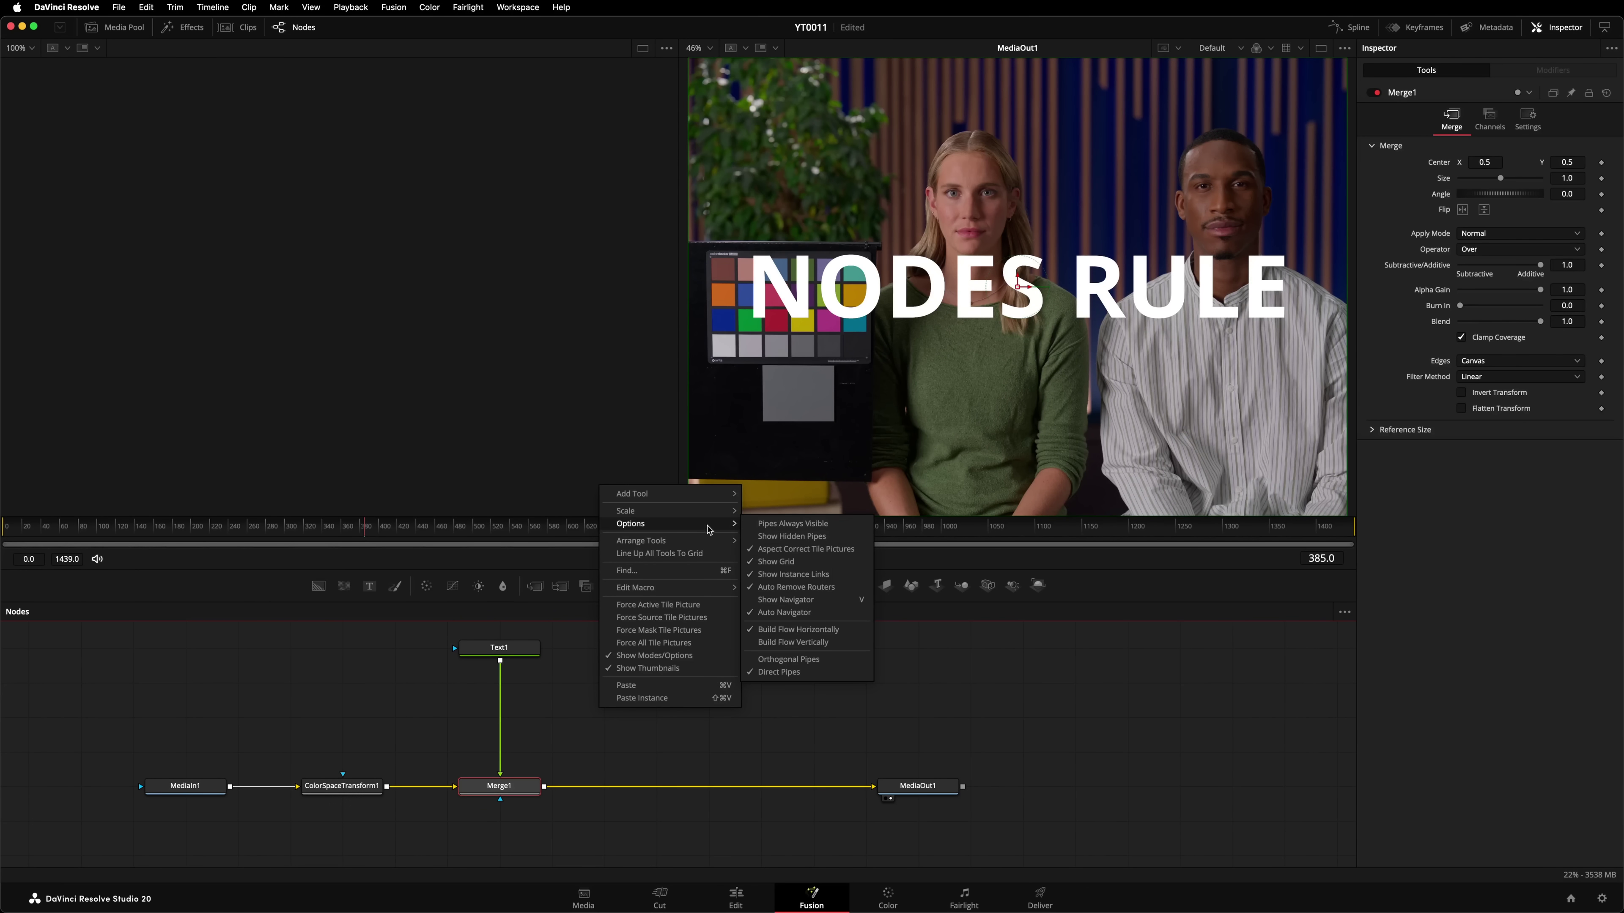
click(791, 659)
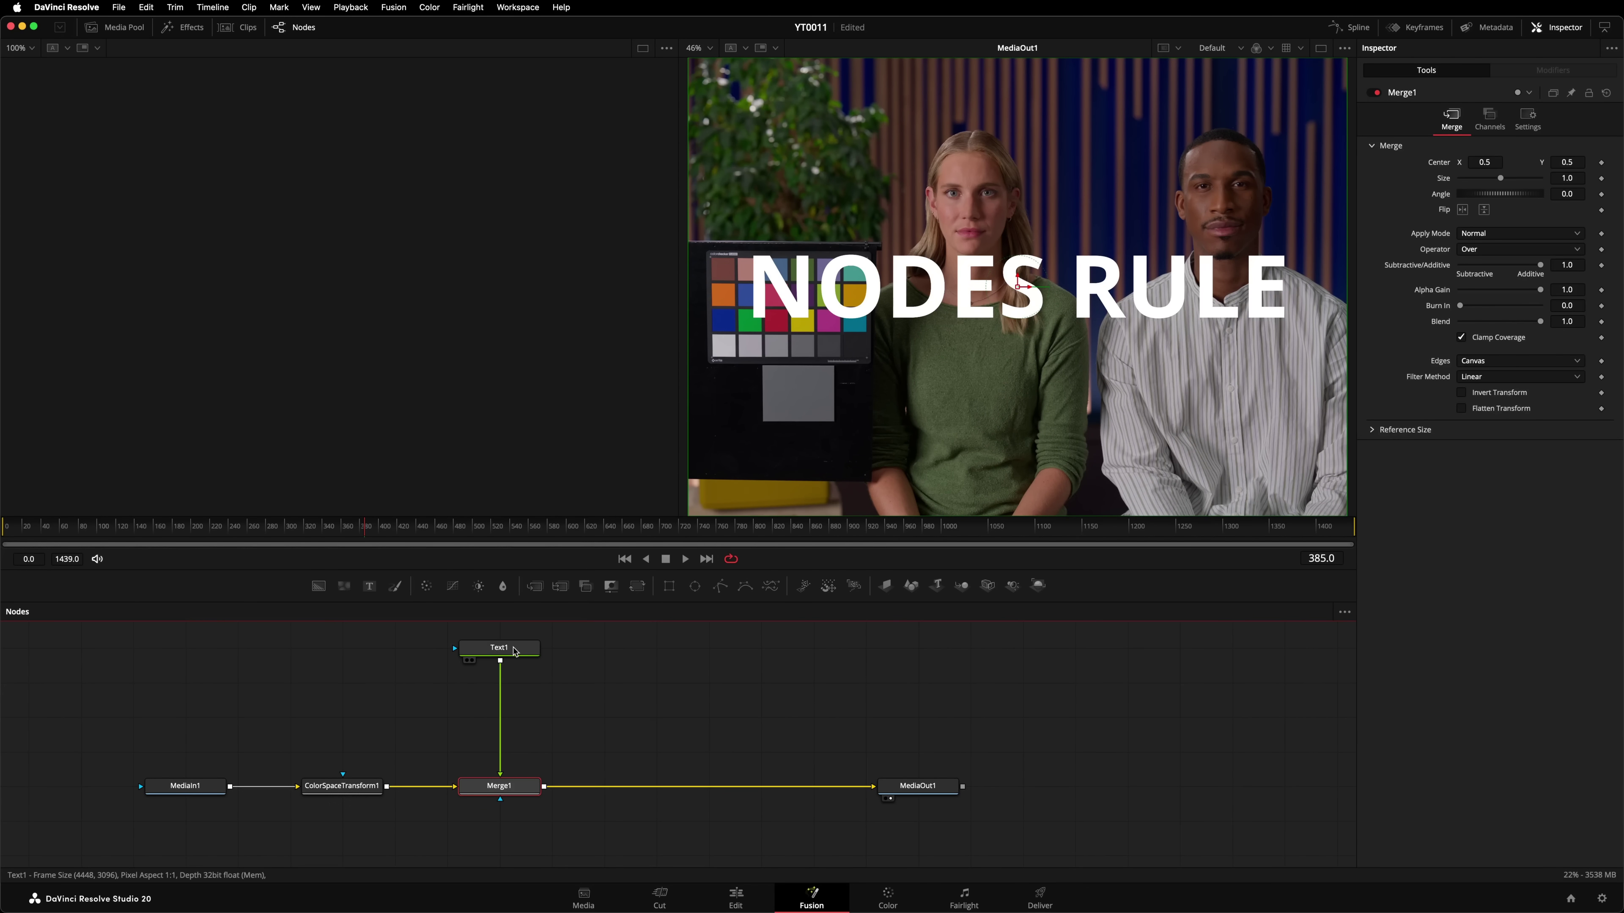
drag(500, 656, 412, 678)
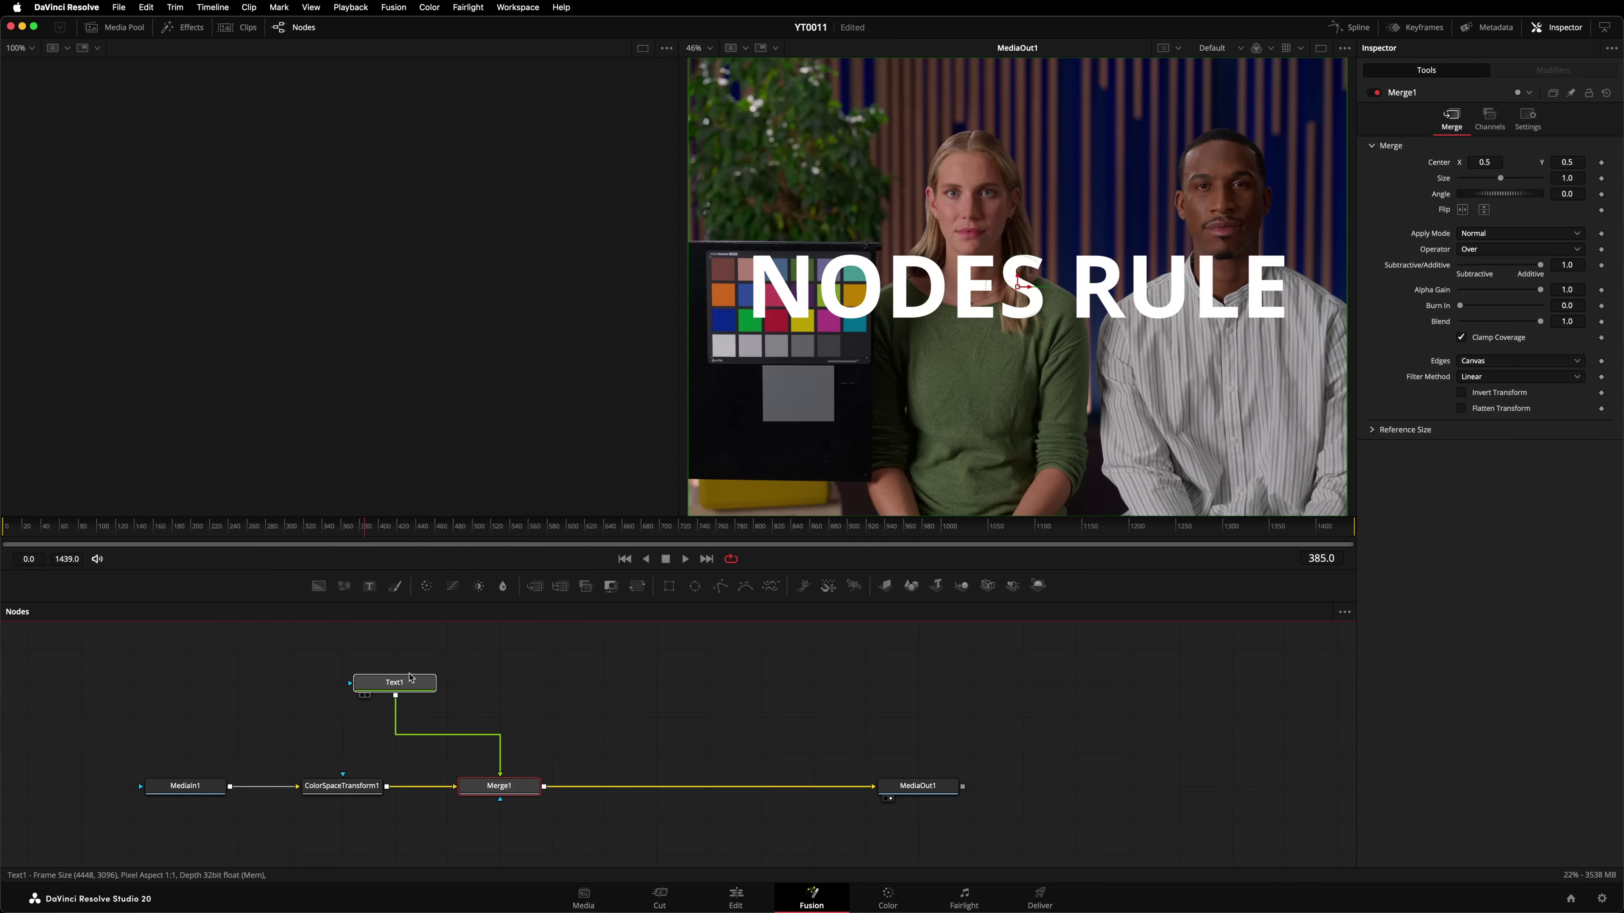
click(409, 677)
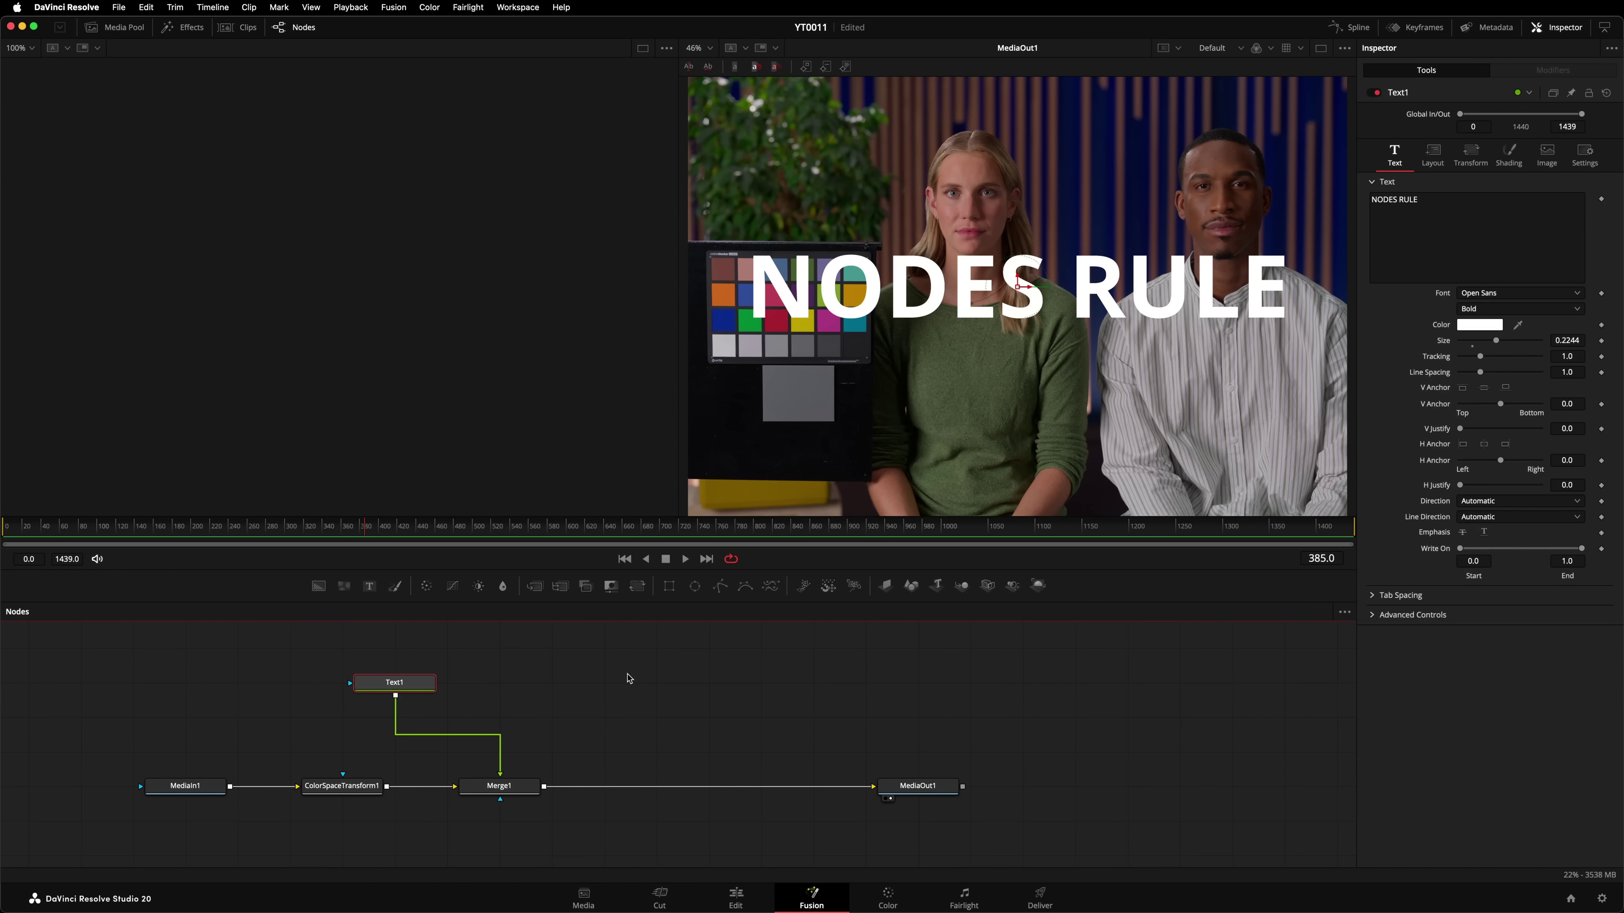
alt+click(448, 737)
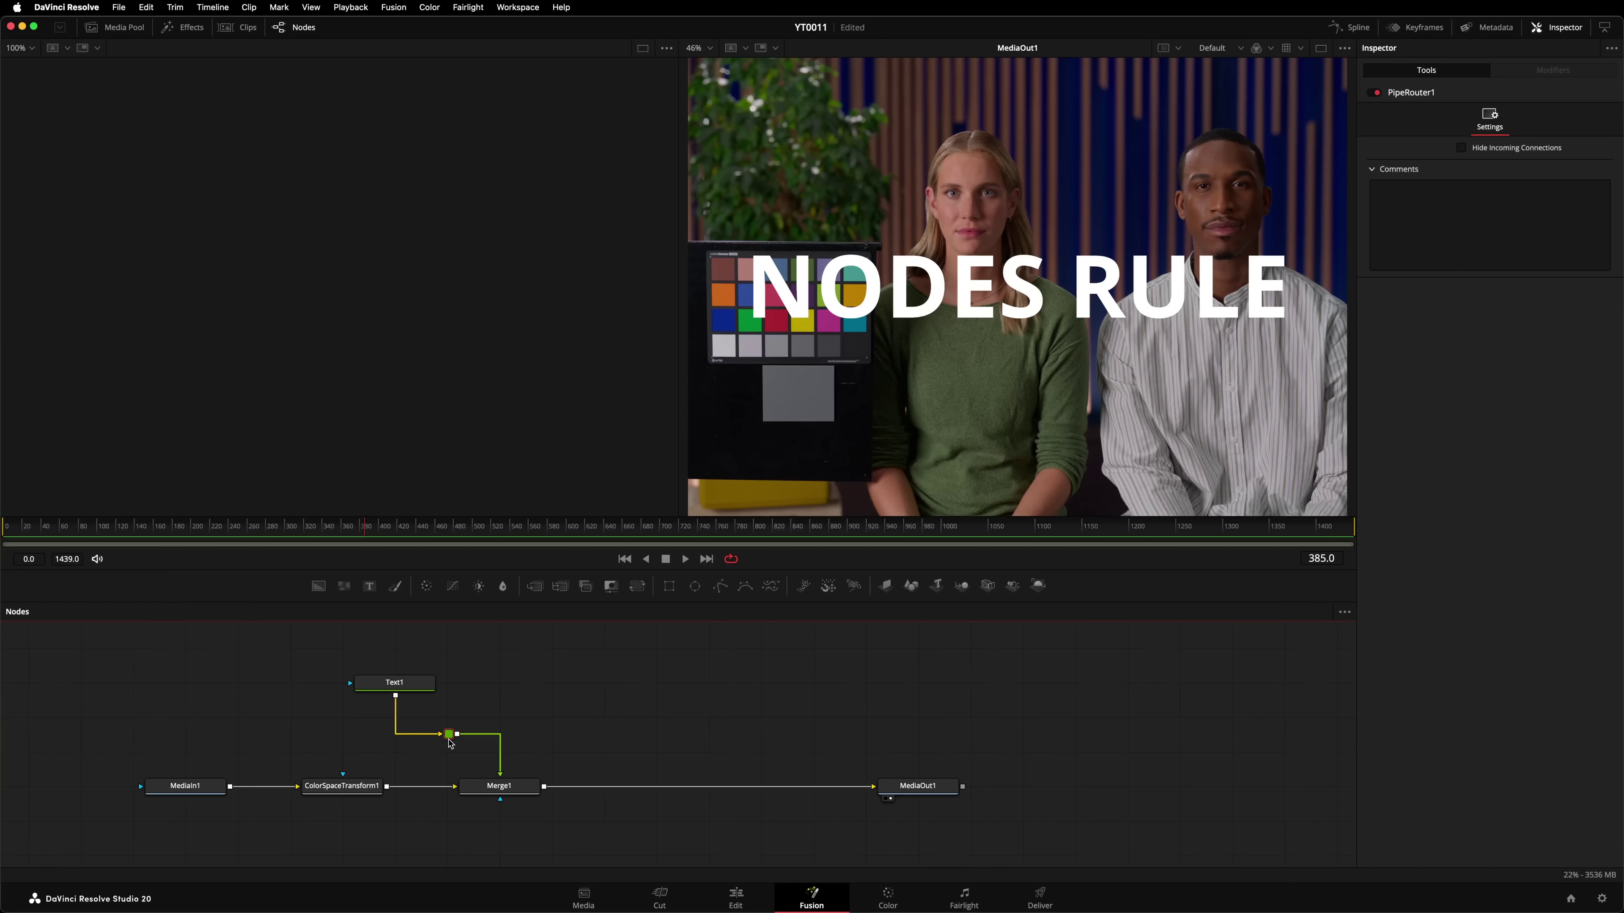
drag(448, 737, 616, 682)
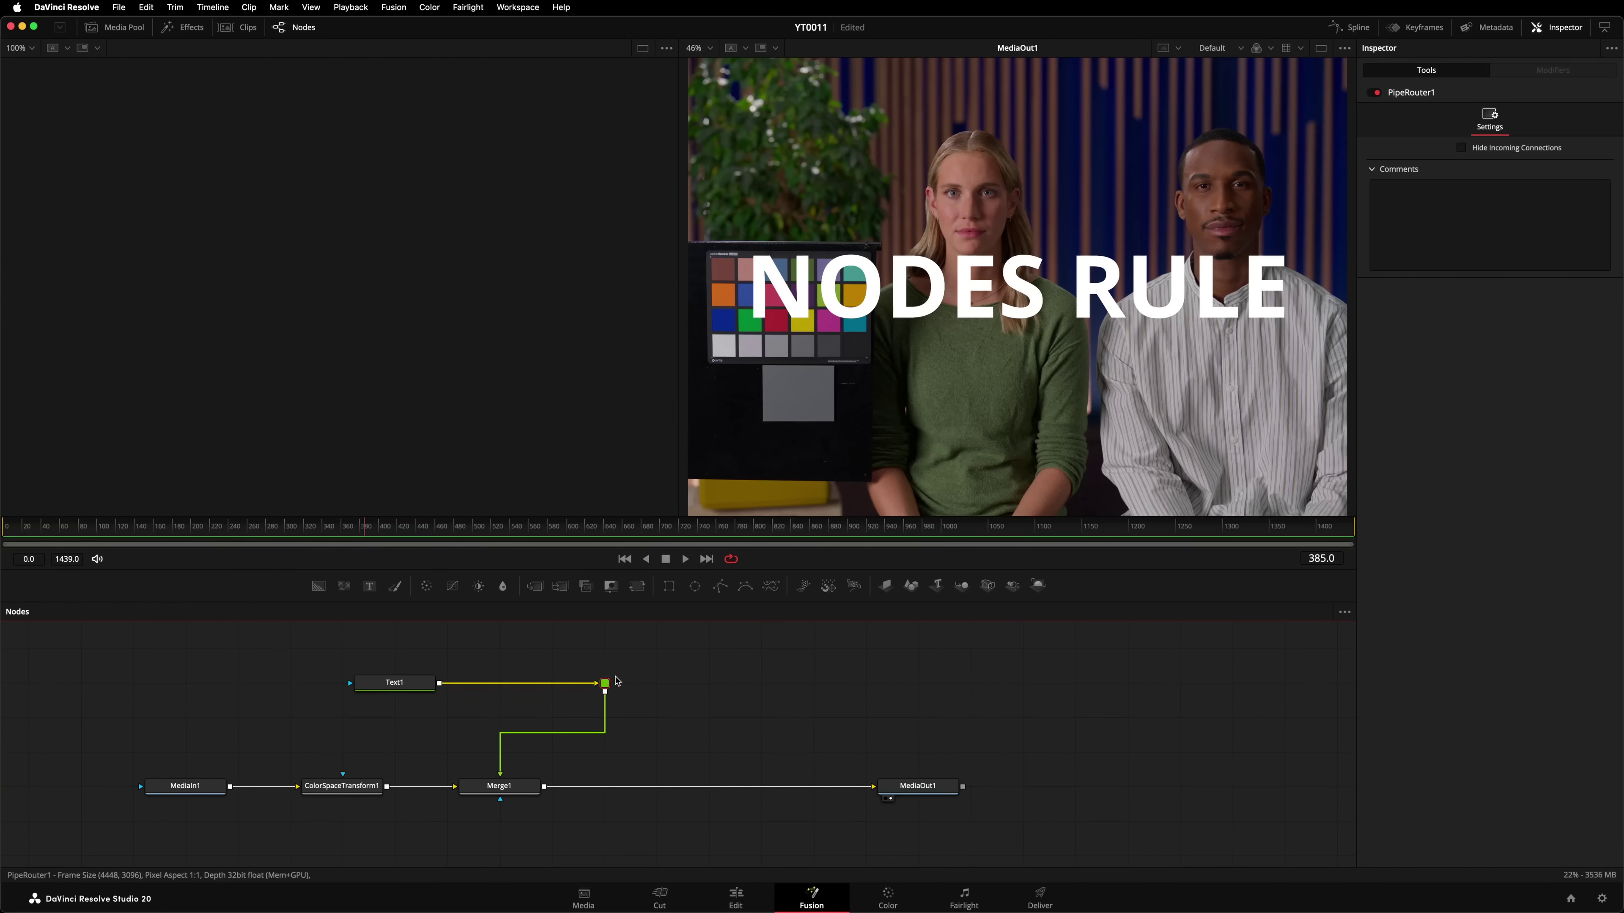
Force tile pictures on all nodes and set the node flow to build vertically
right_click(688, 722)
click(744, 653)
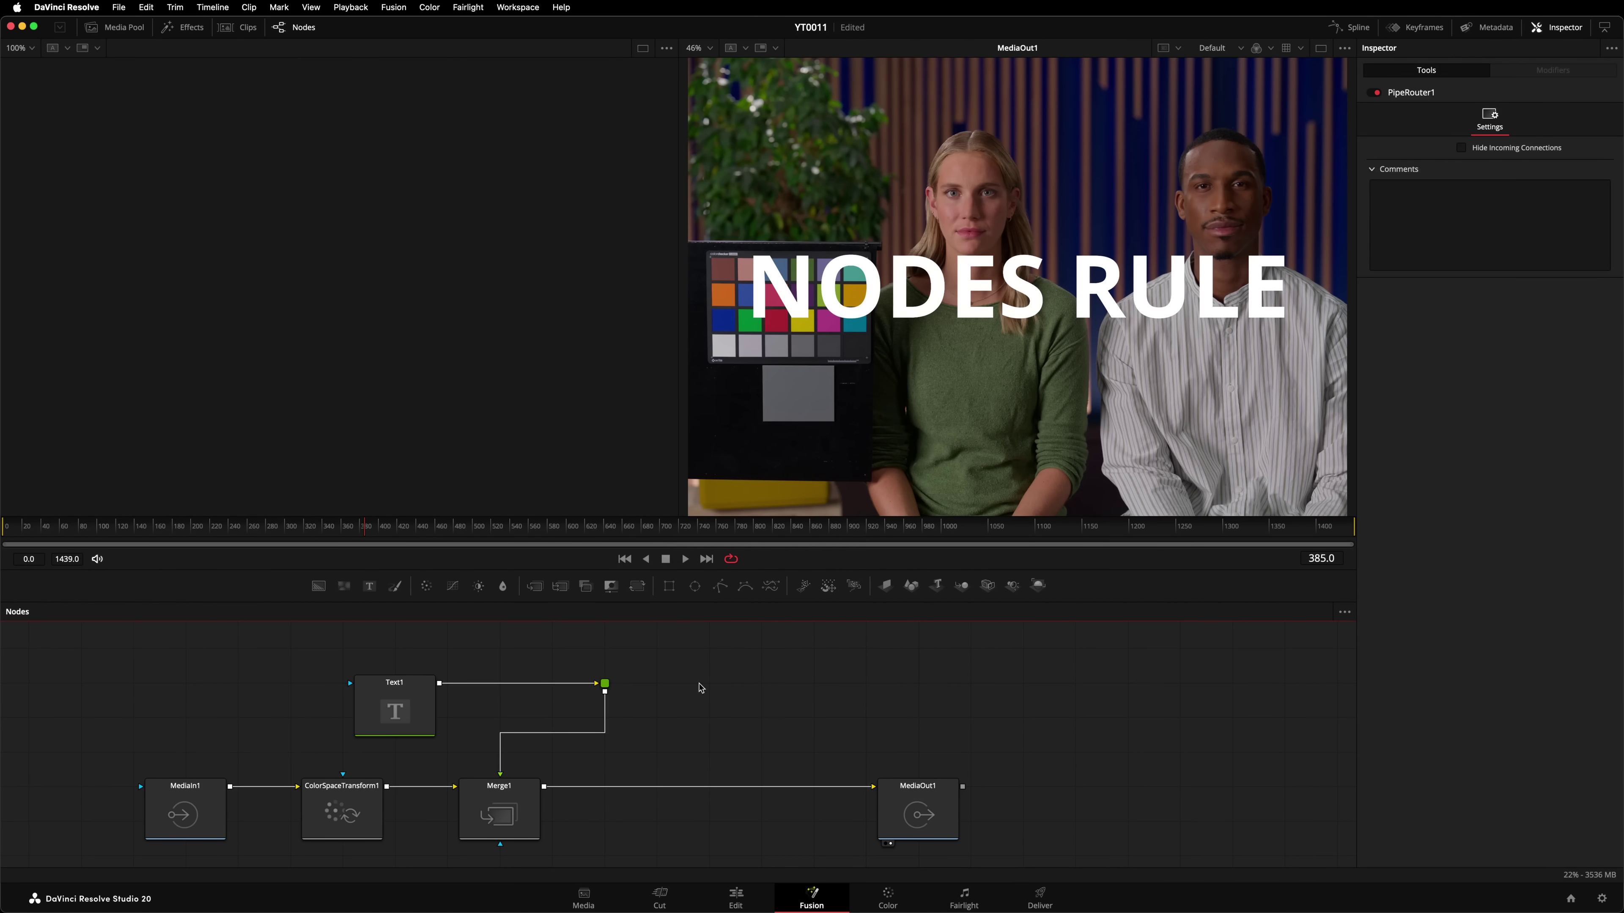
right_click(677, 702)
mouse_move(804, 519)
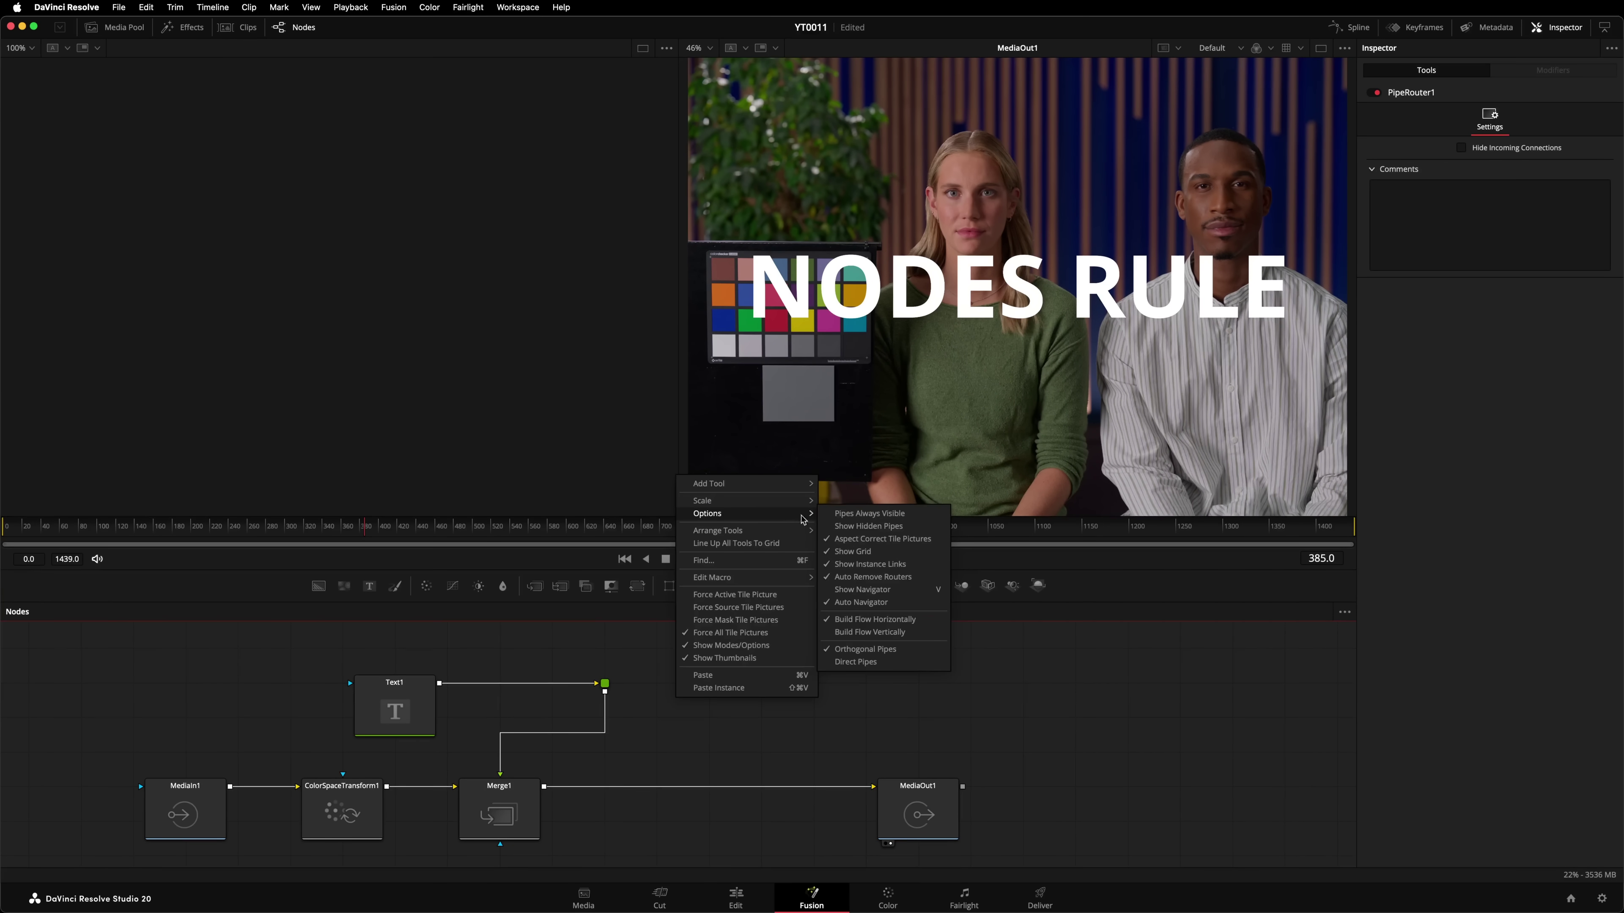
click(854, 633)
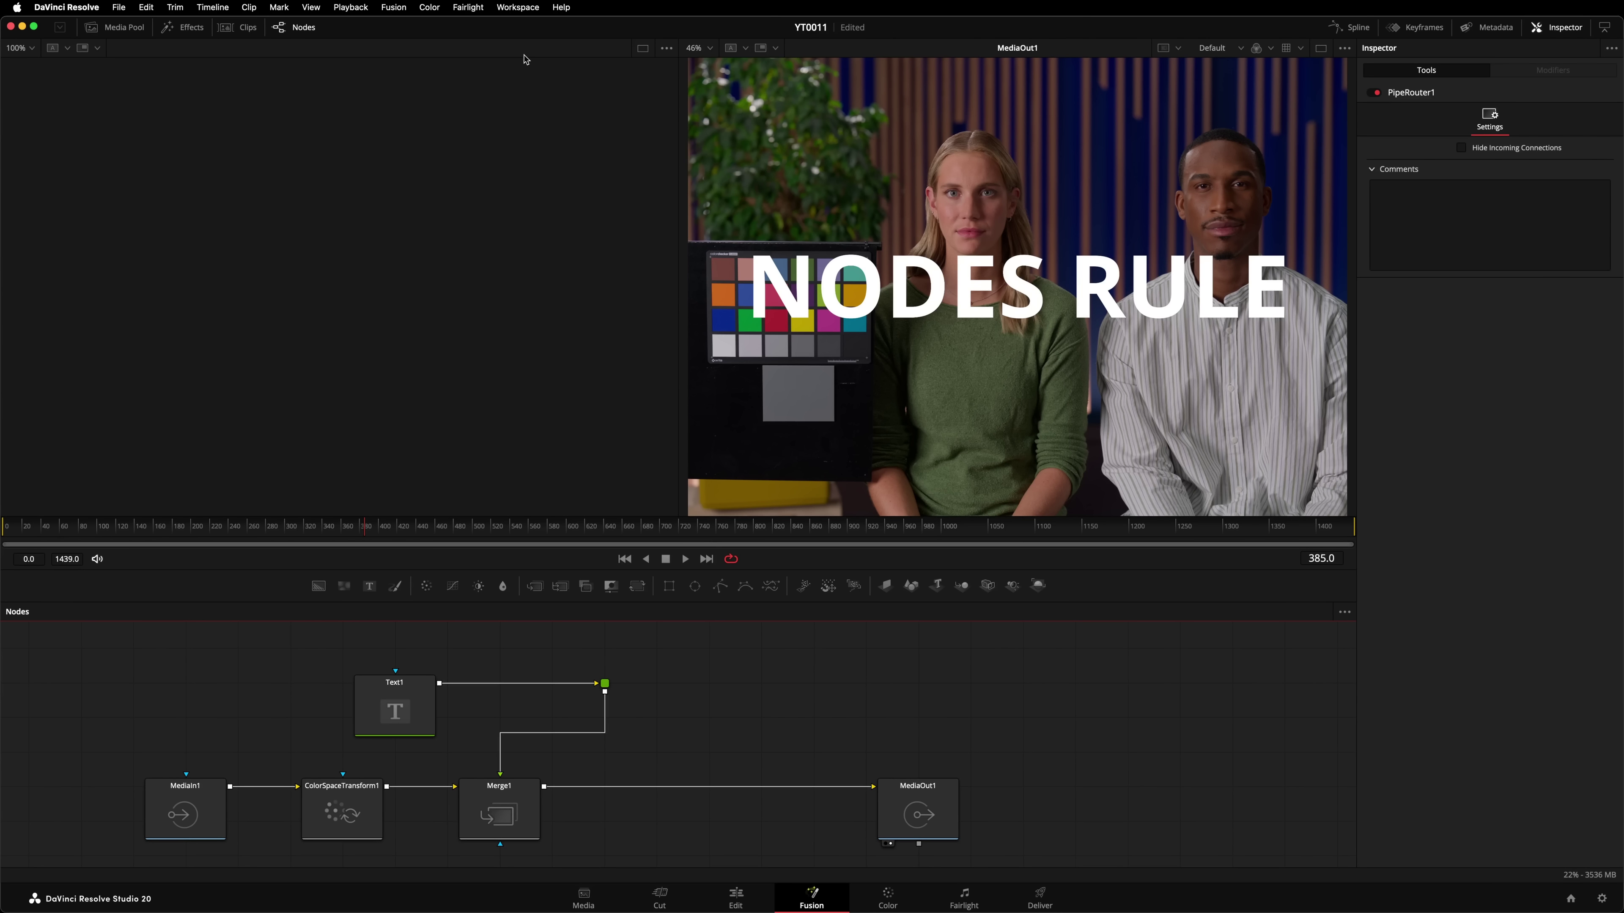
Apply the Mid Flow Vertical Fusion layout preset with a single viewer
click(523, 8)
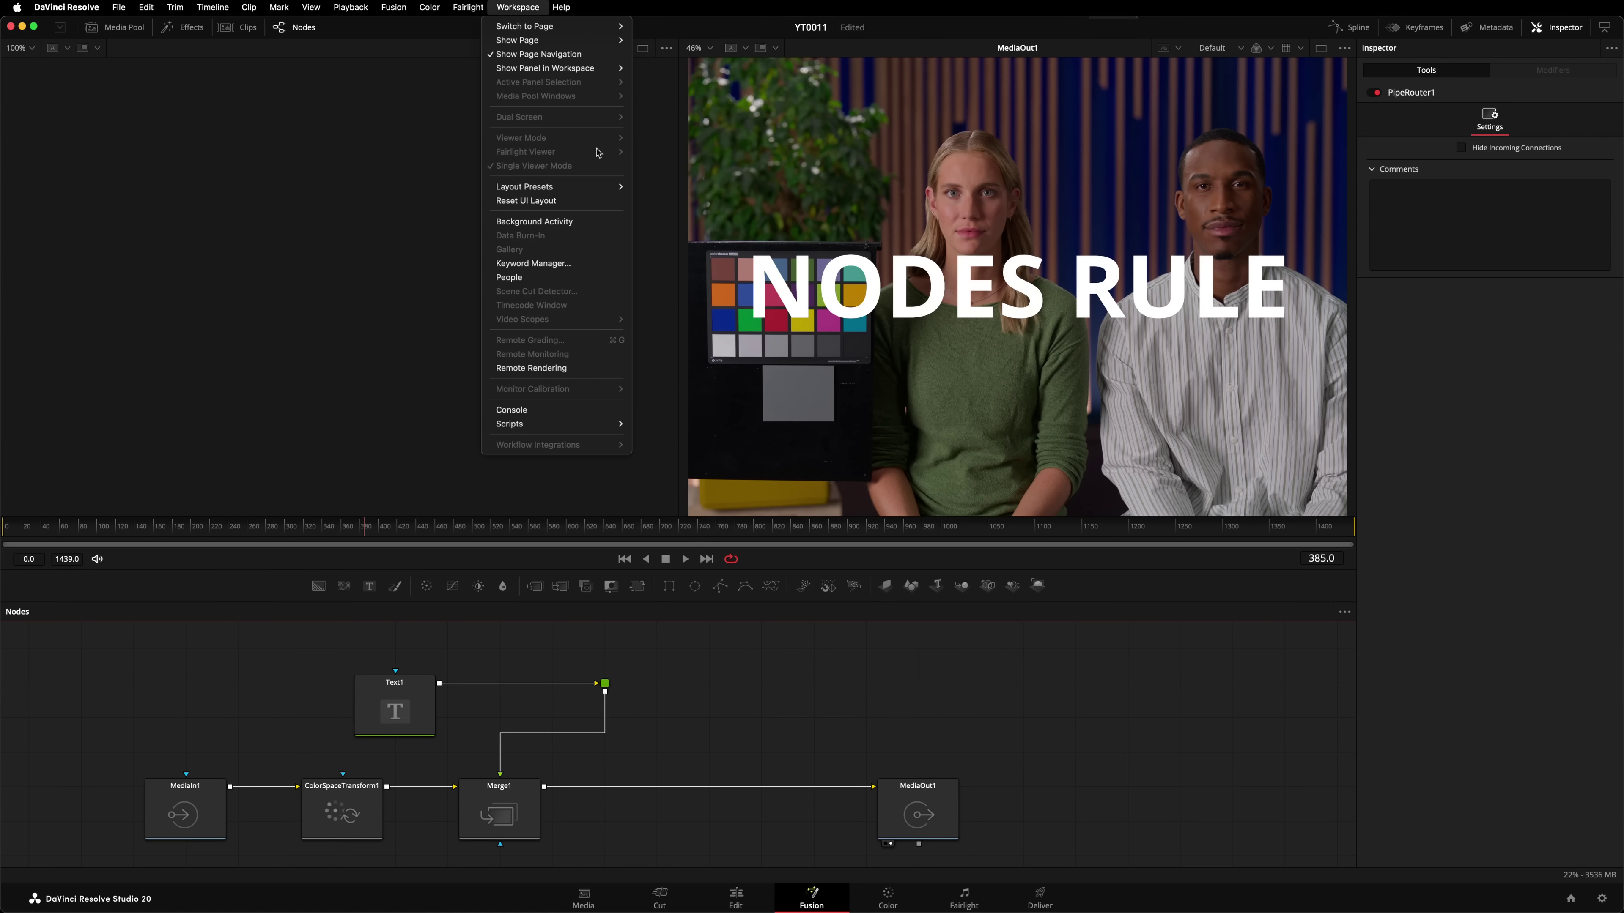
mouse_move(598, 186)
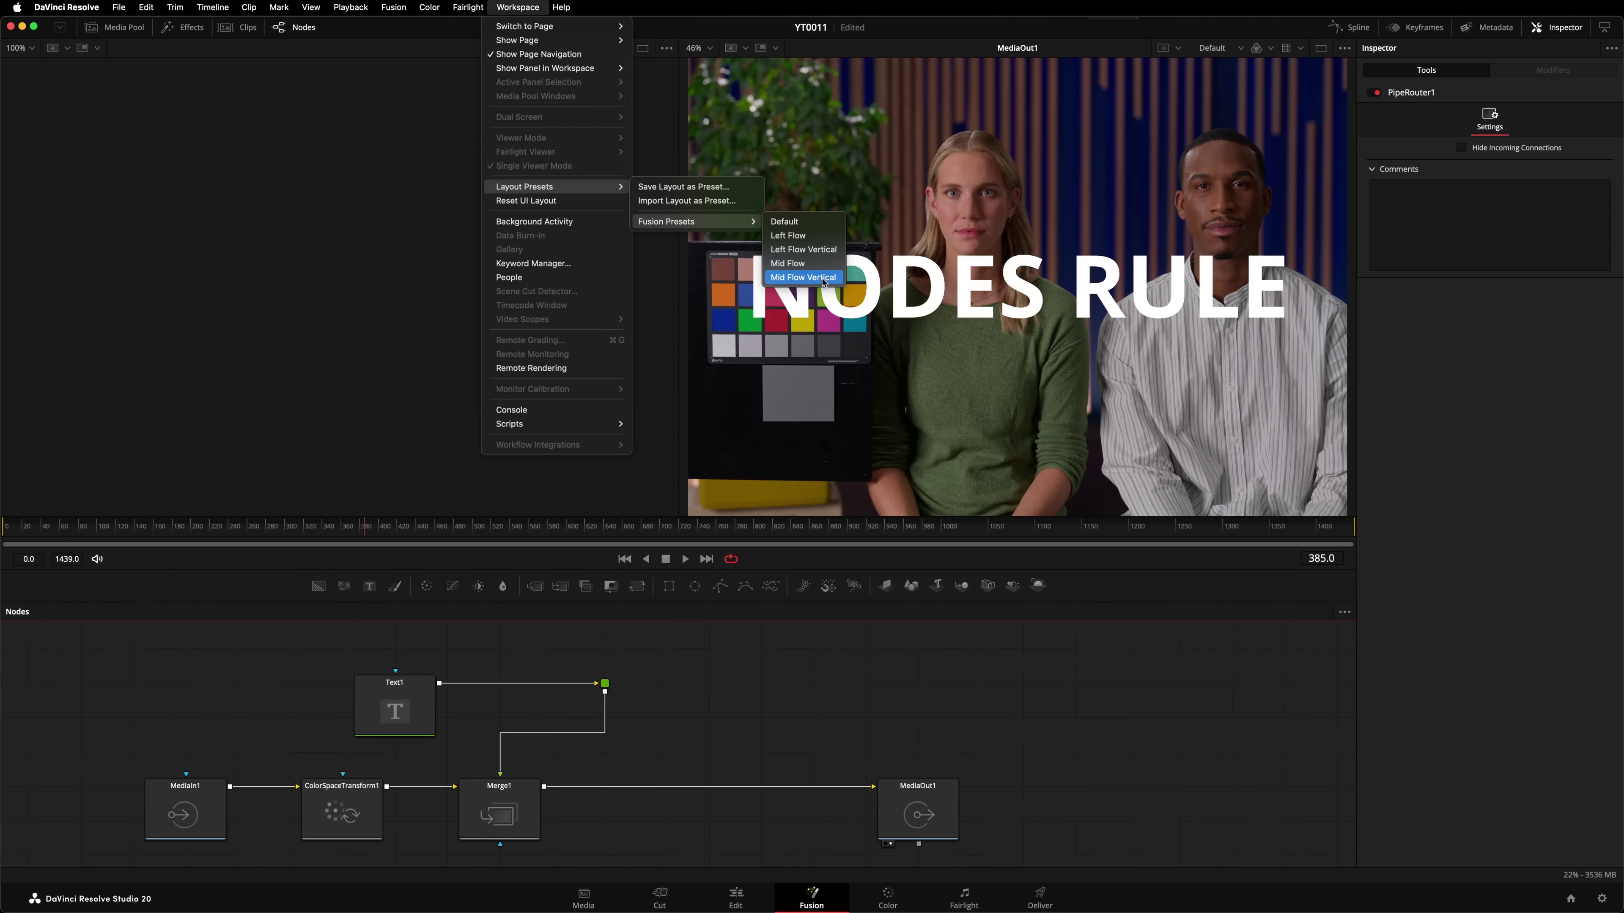
click(803, 277)
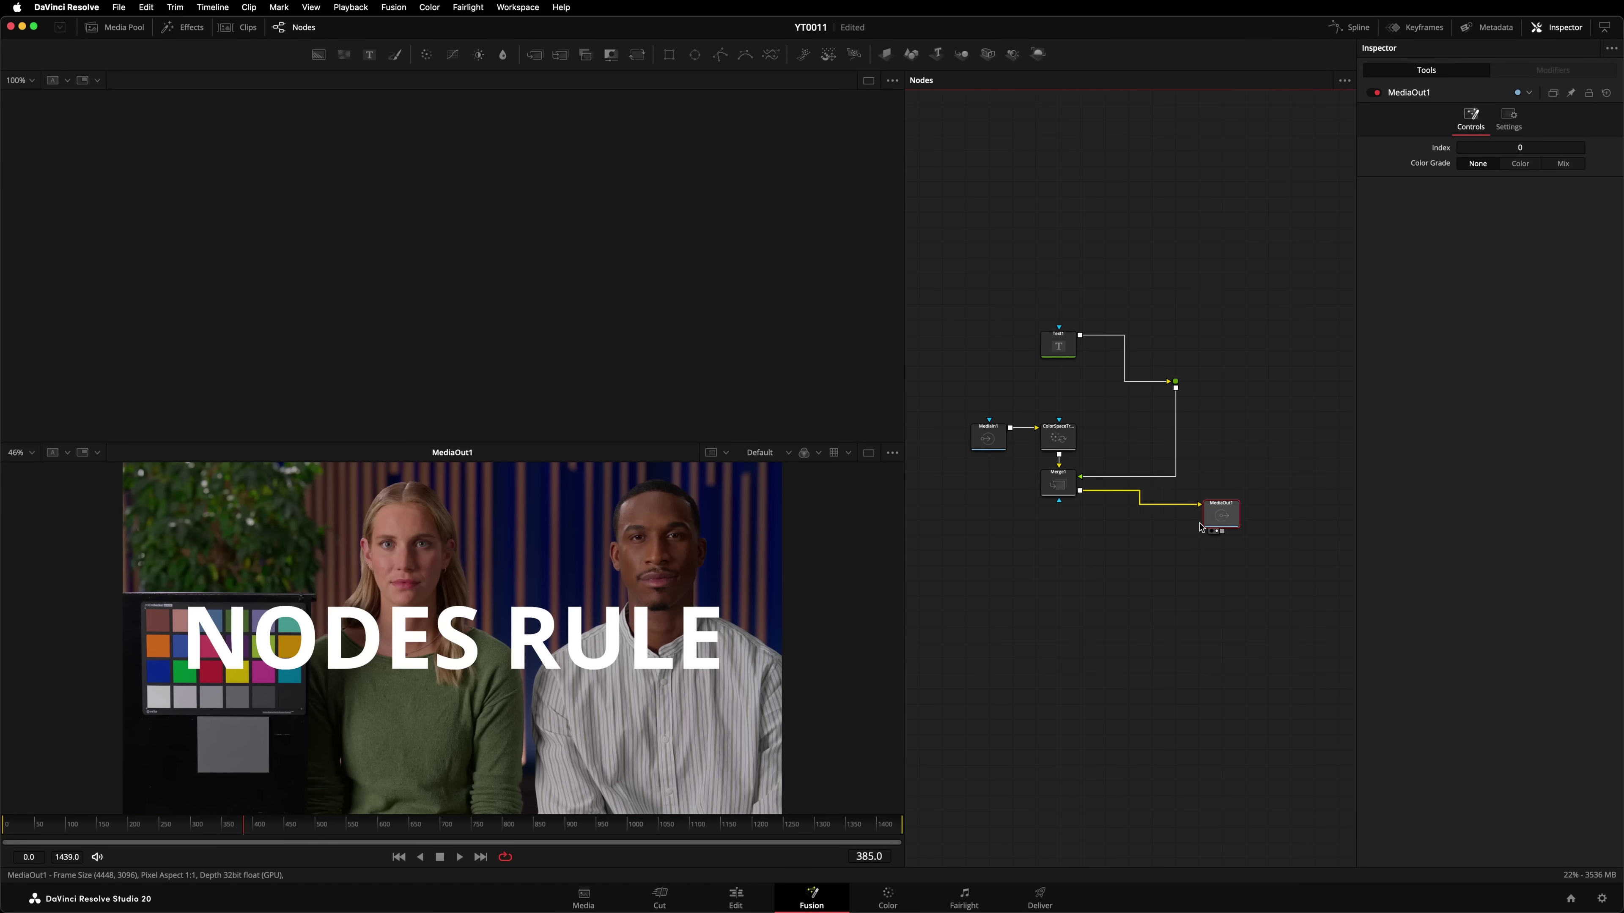
click(870, 454)
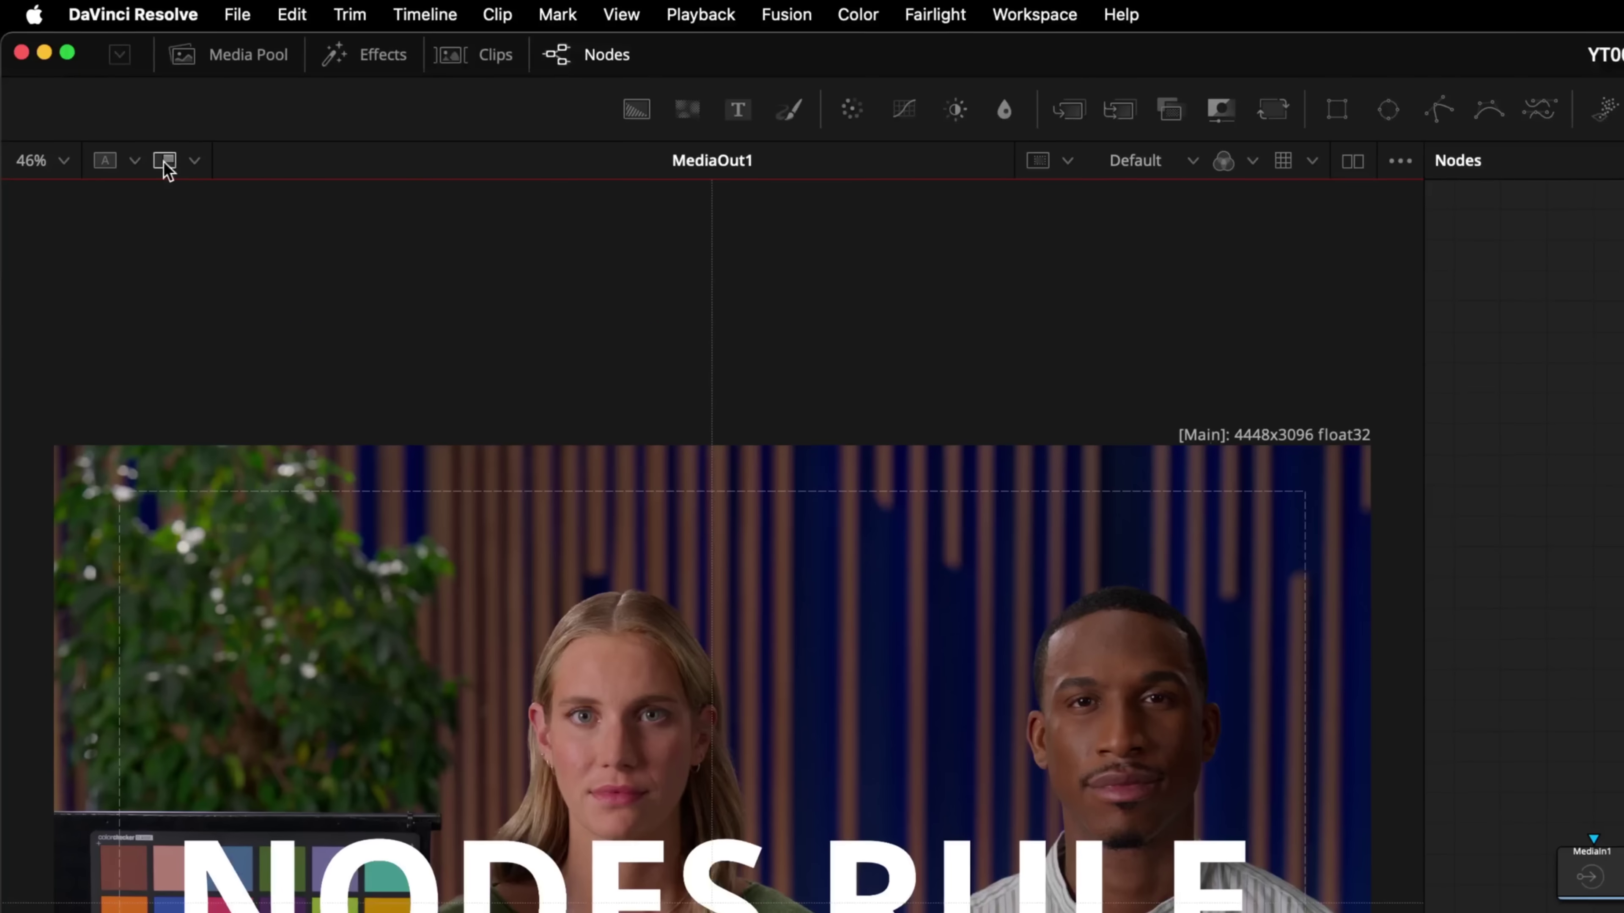
Overlay an enlarged vectorscope on the viewer and swap it with the image using Shift+V
click(82, 81)
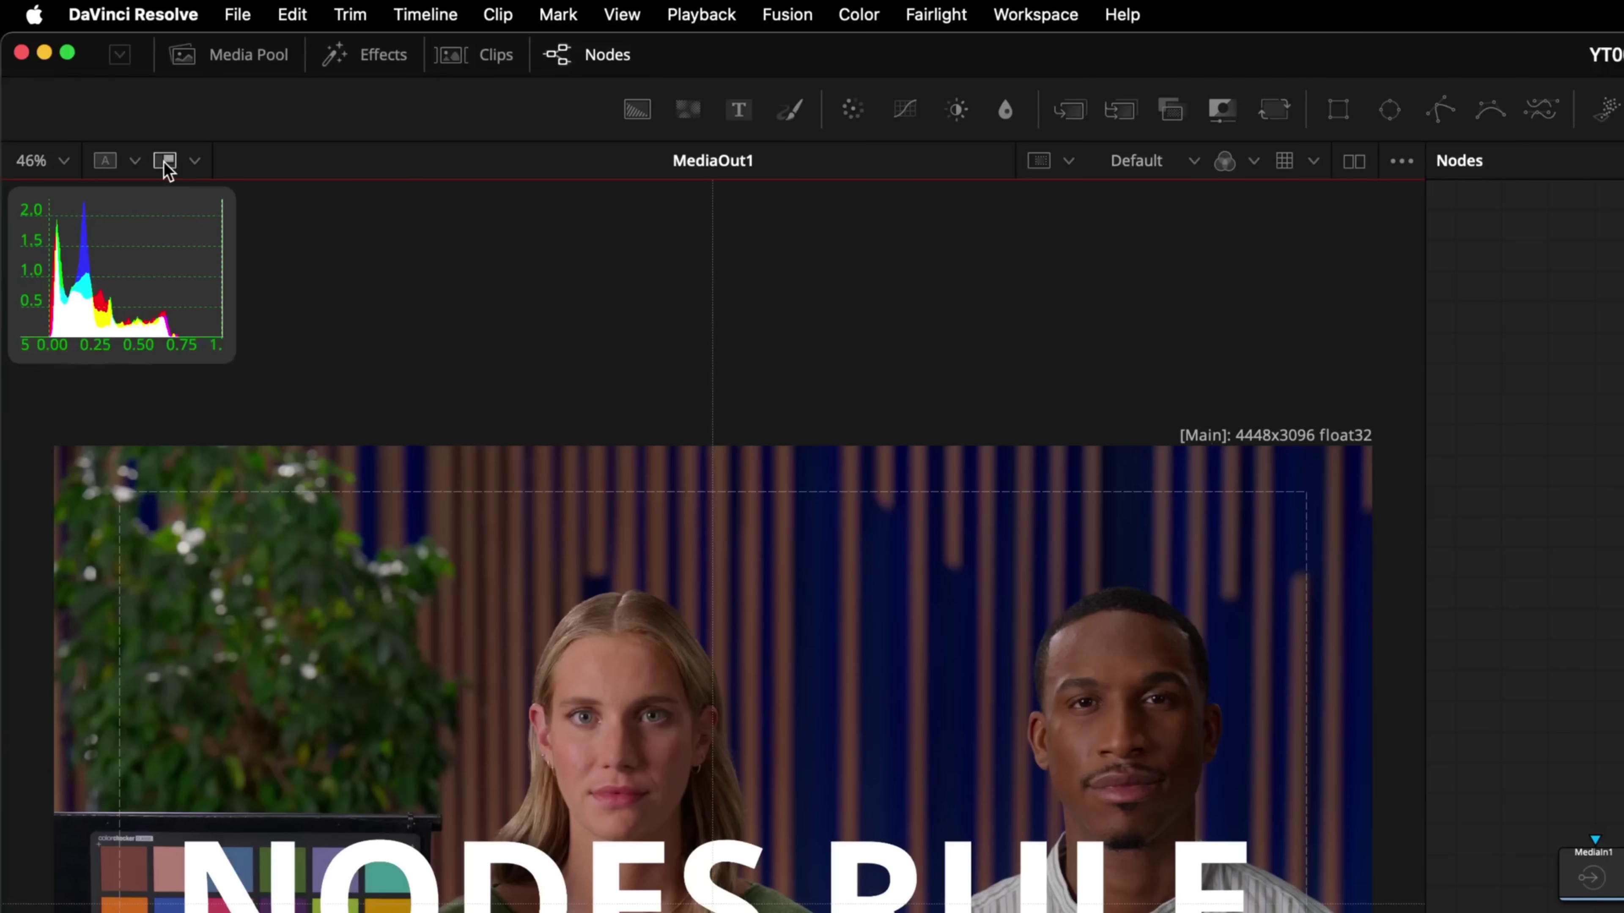
click(193, 163)
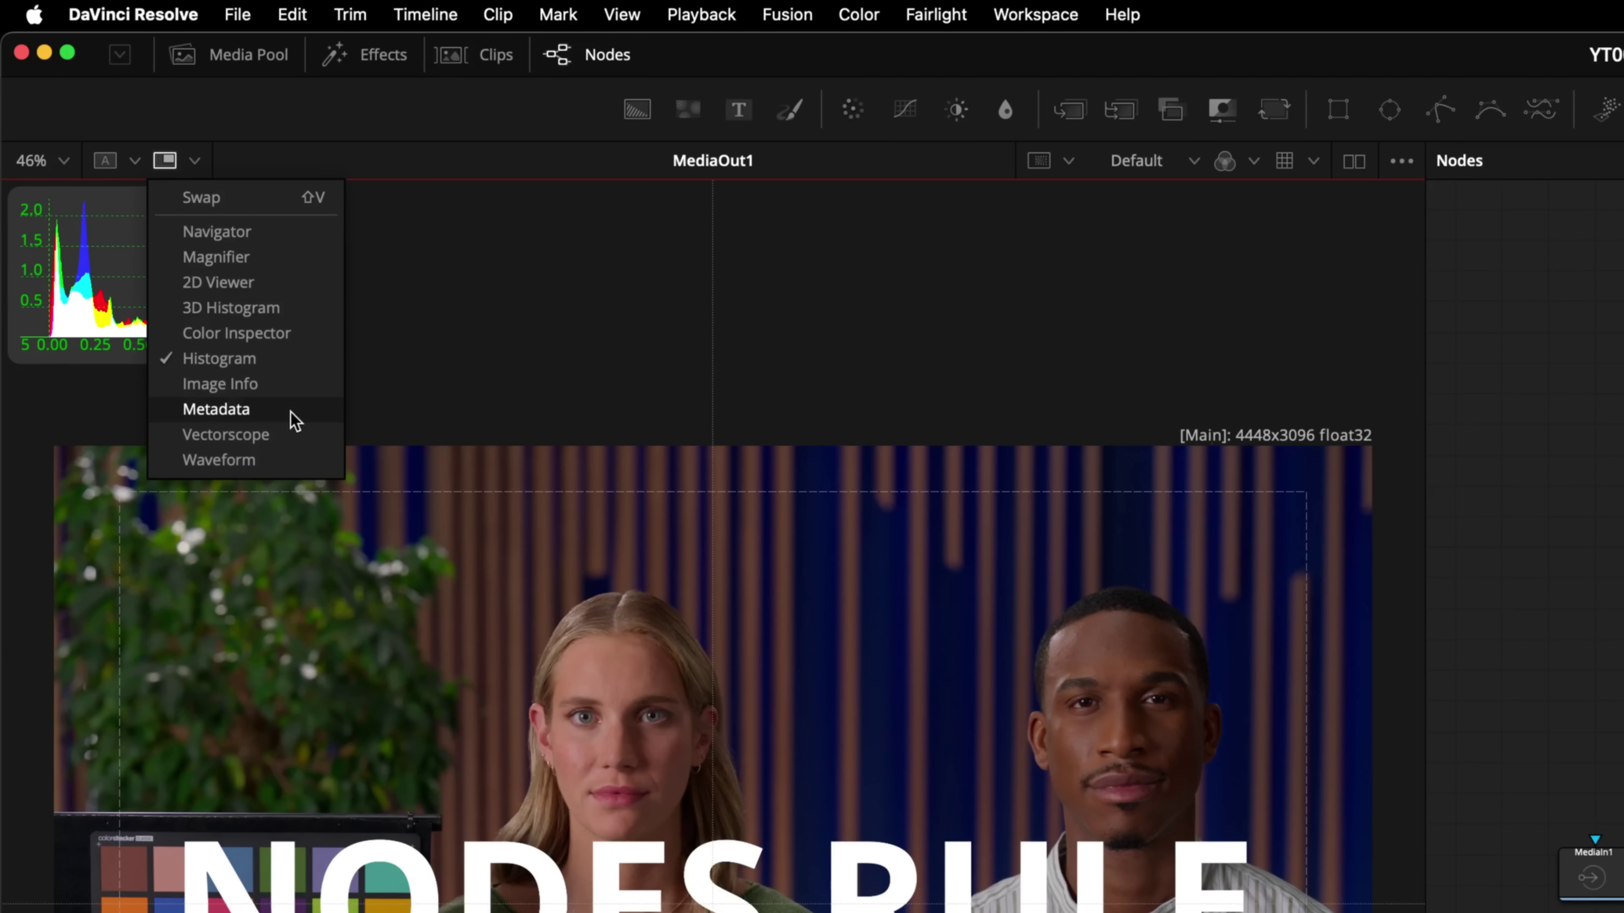
click(287, 435)
drag(236, 363, 332, 442)
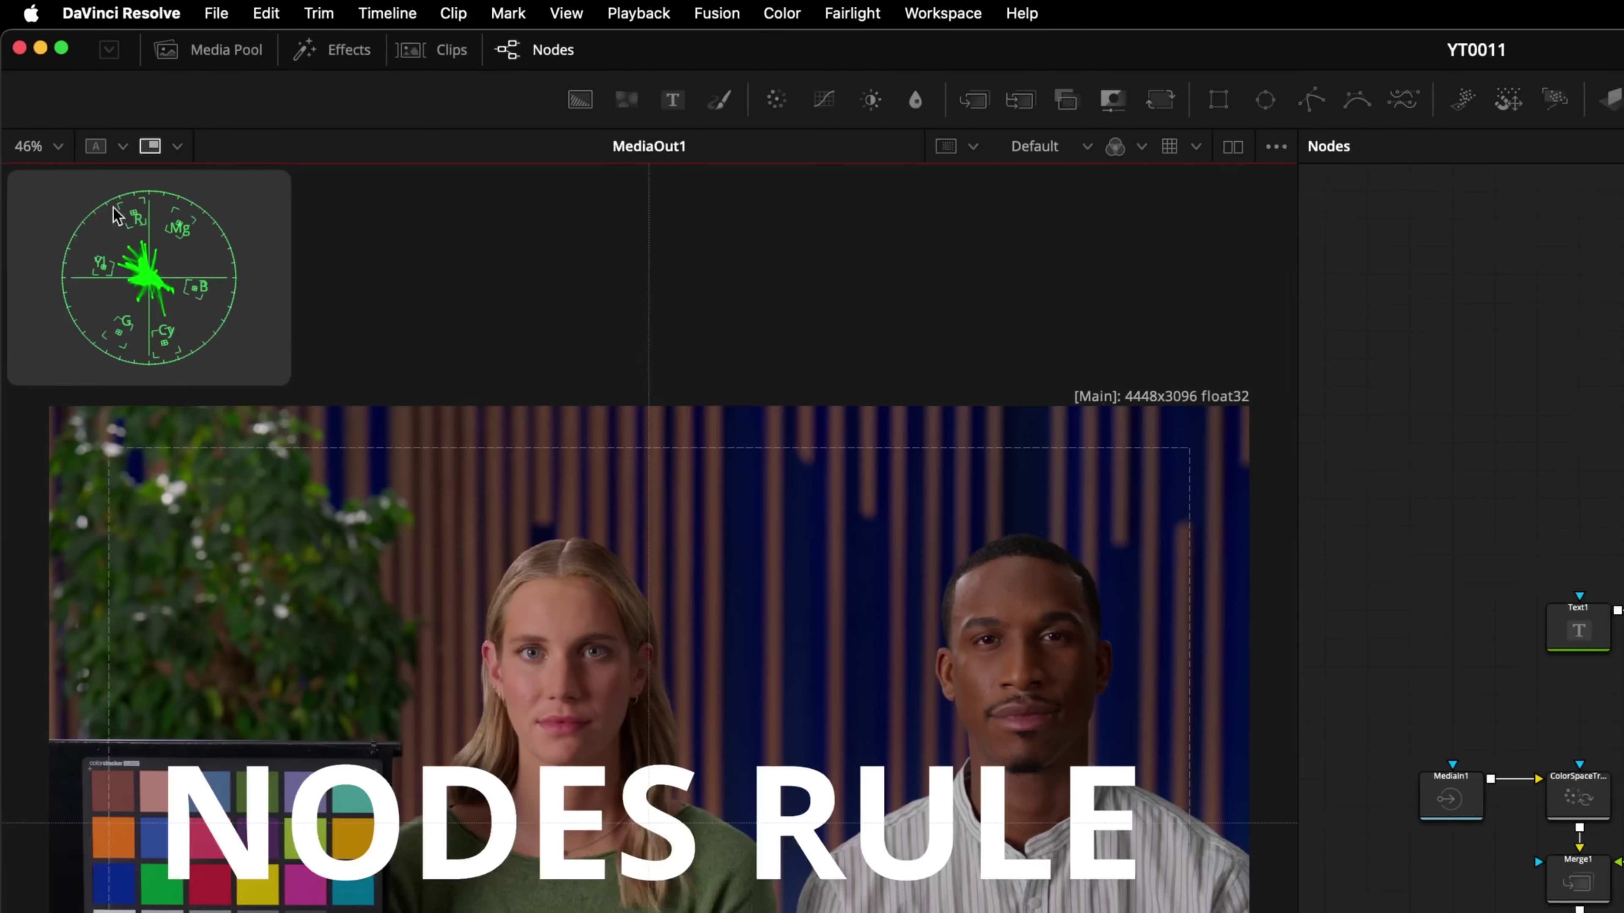
drag(115, 215, 349, 209)
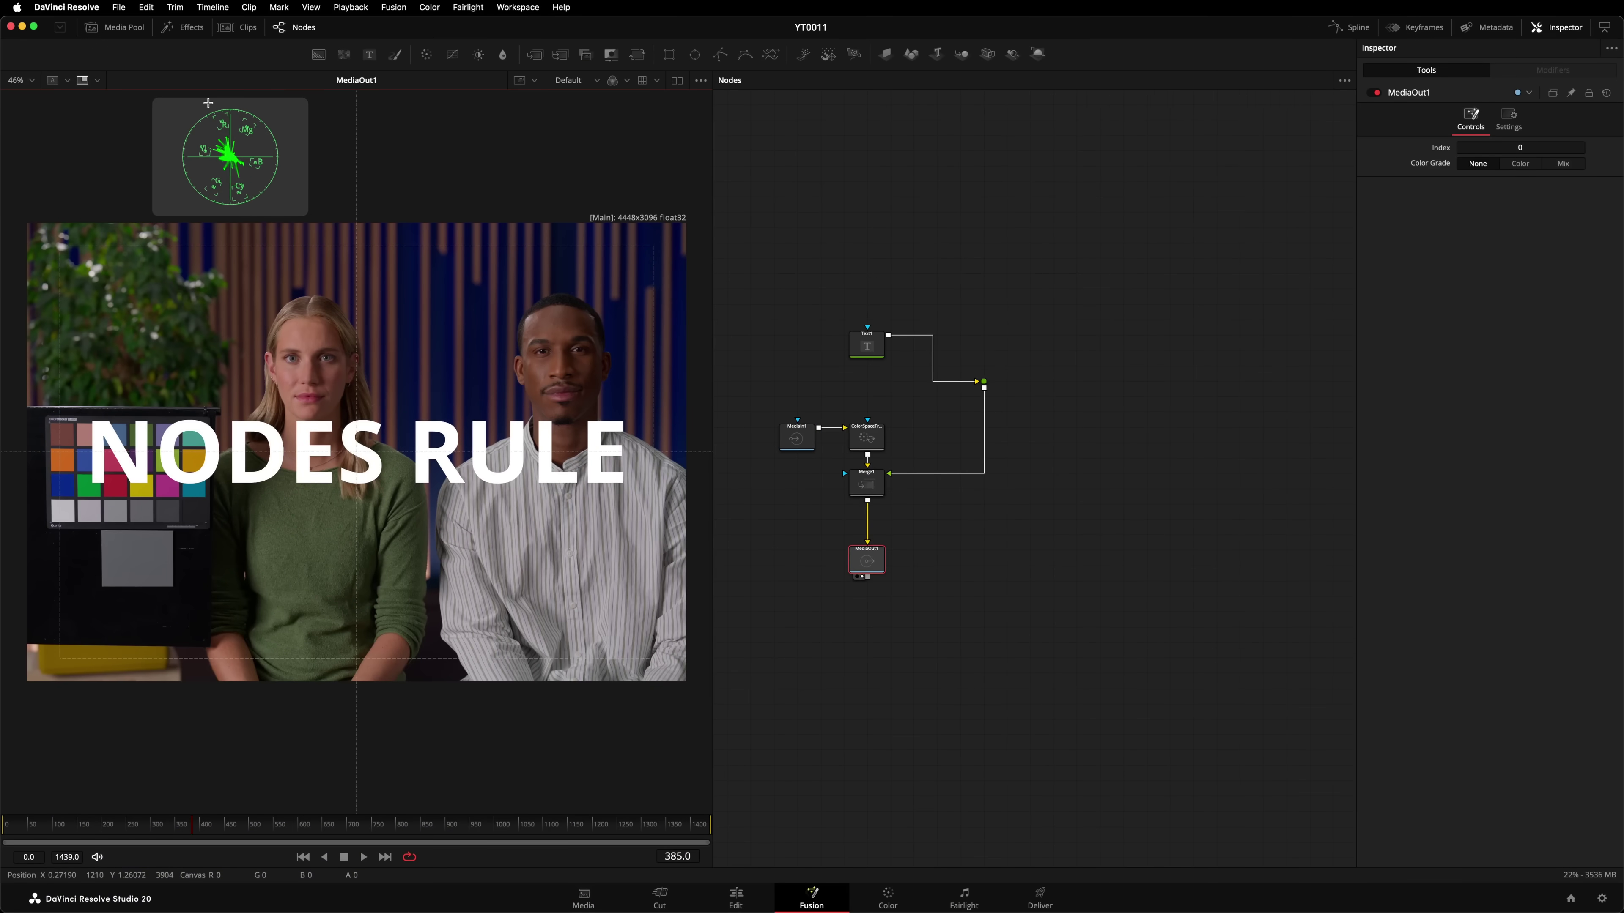
key(shift+v)
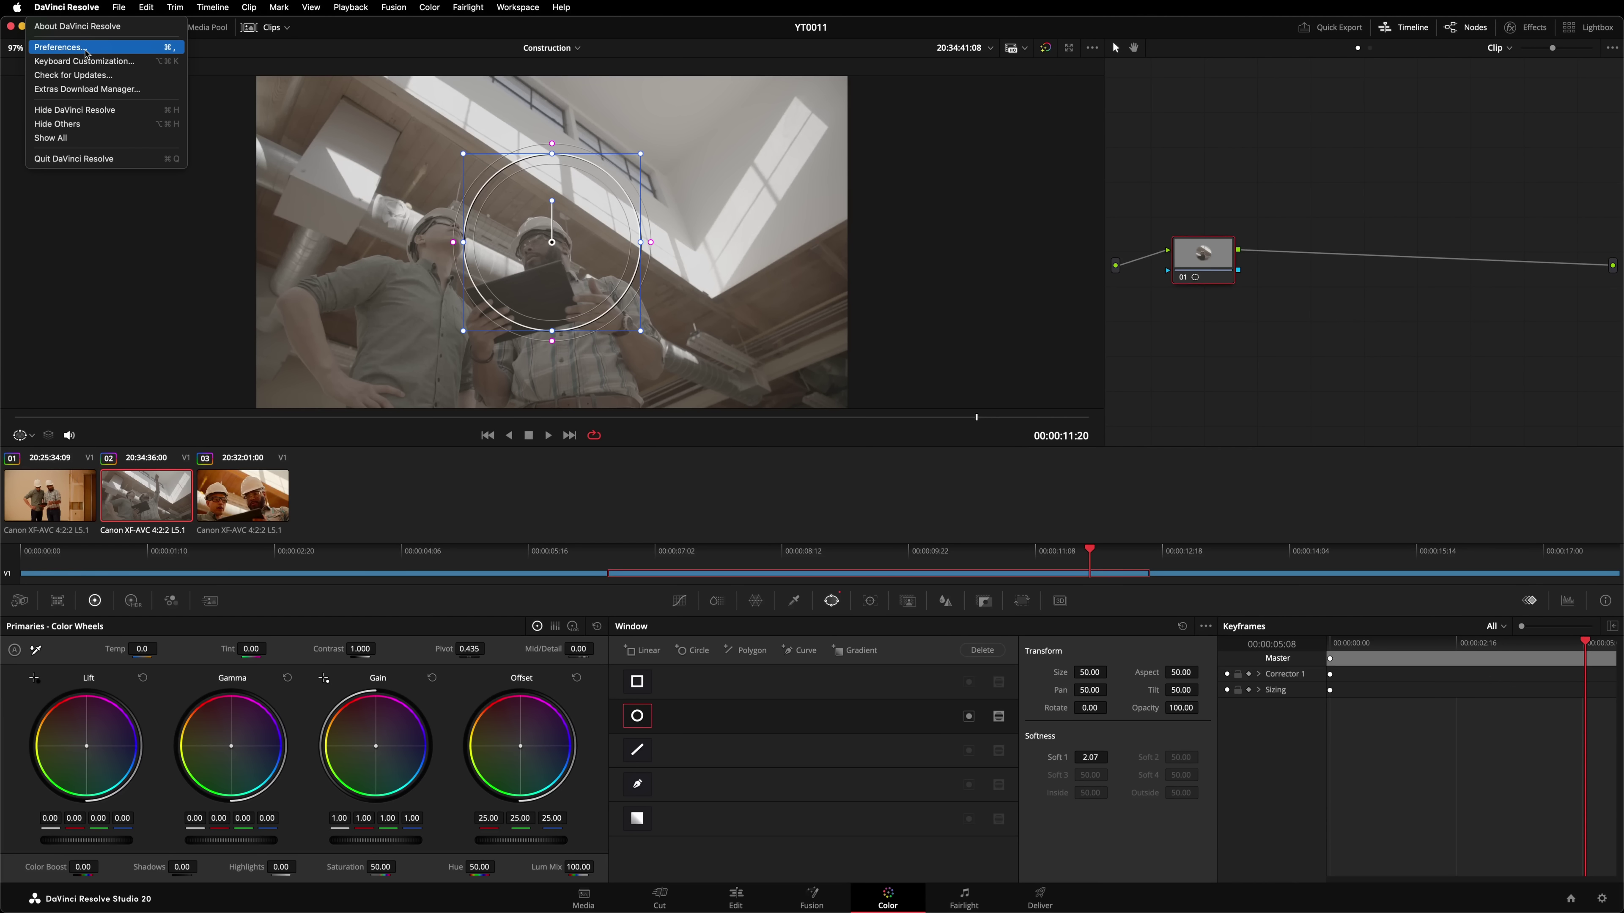
Enable high-visibility power window outlines in the Color preferences and save
click(116, 58)
click(652, 345)
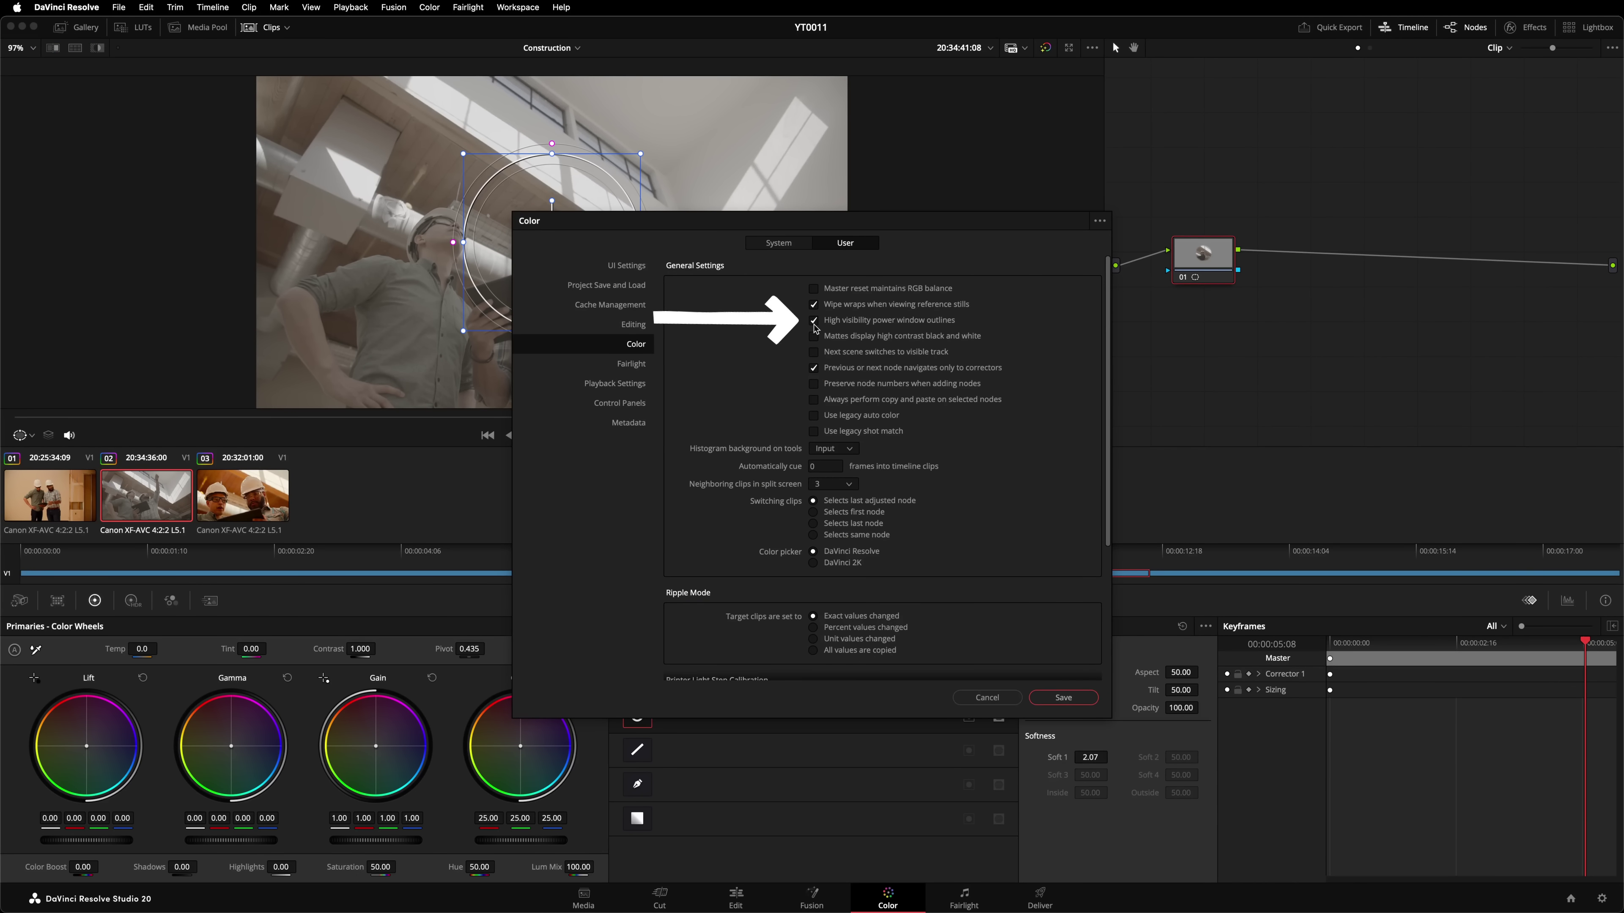
click(1068, 702)
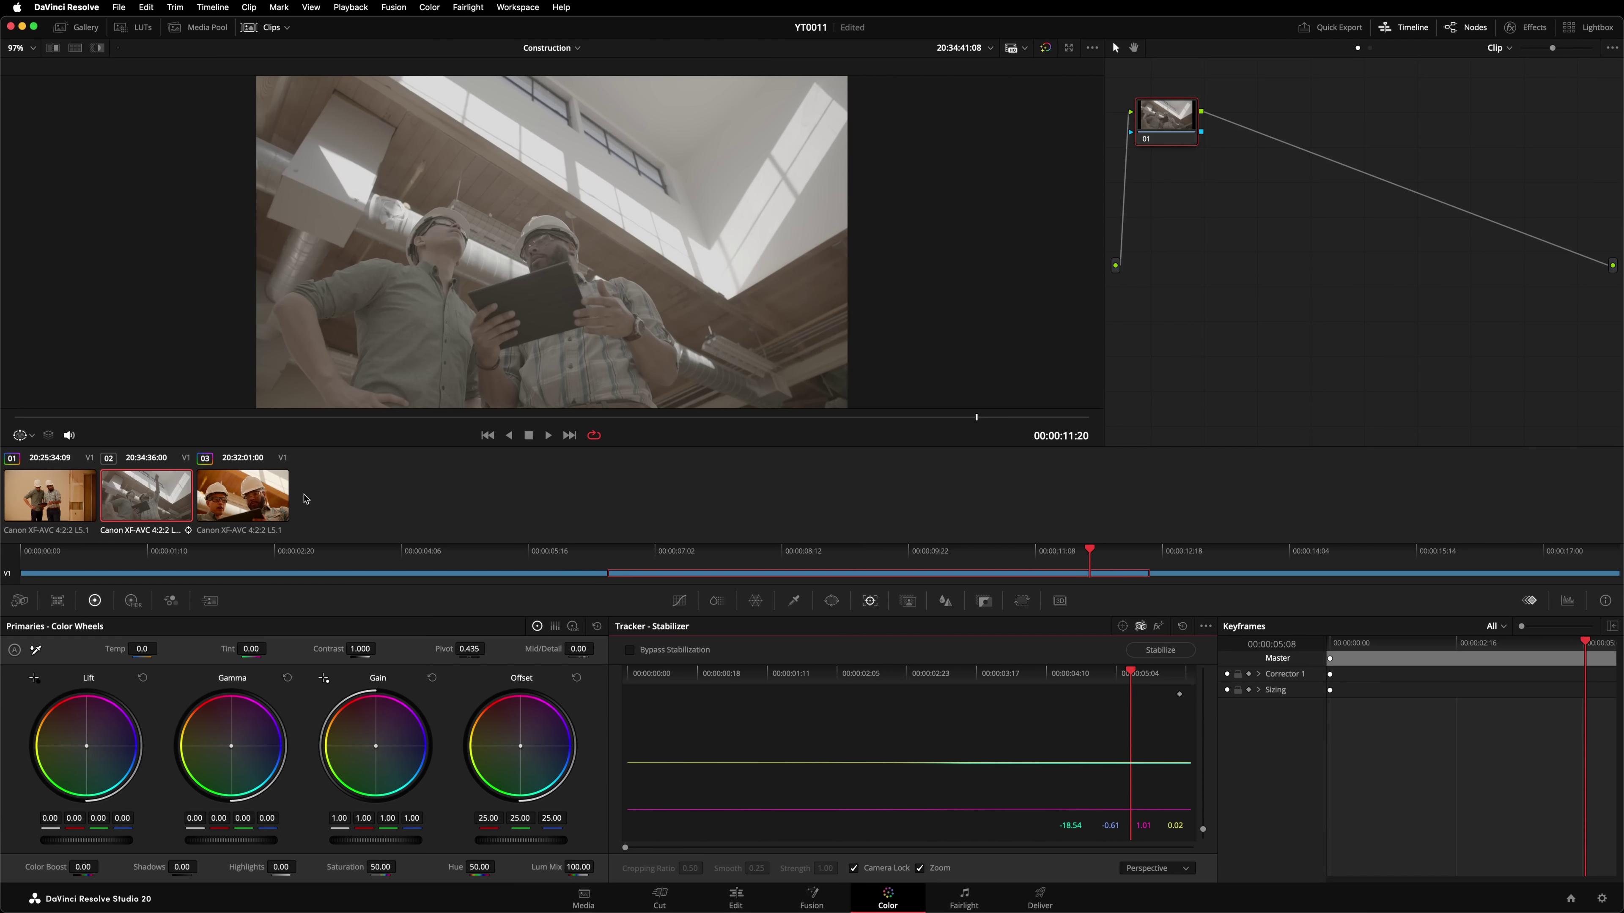
Copy clip 03's grade onto clip 02 and filter keyframes to Color only
middle_click(257, 495)
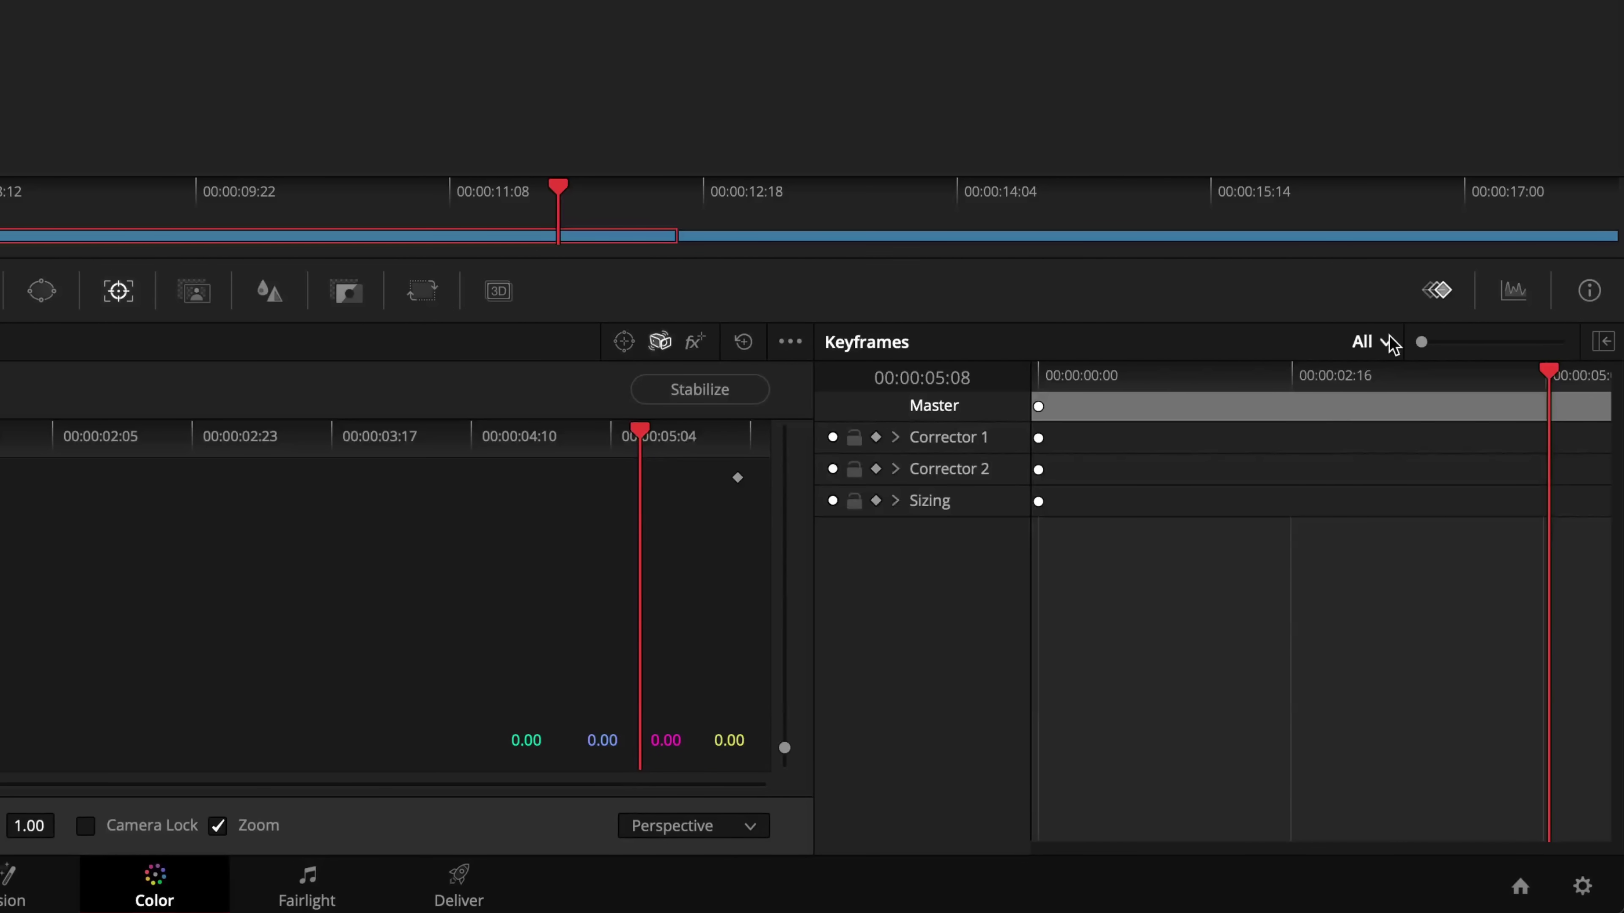
click(1392, 344)
click(1463, 414)
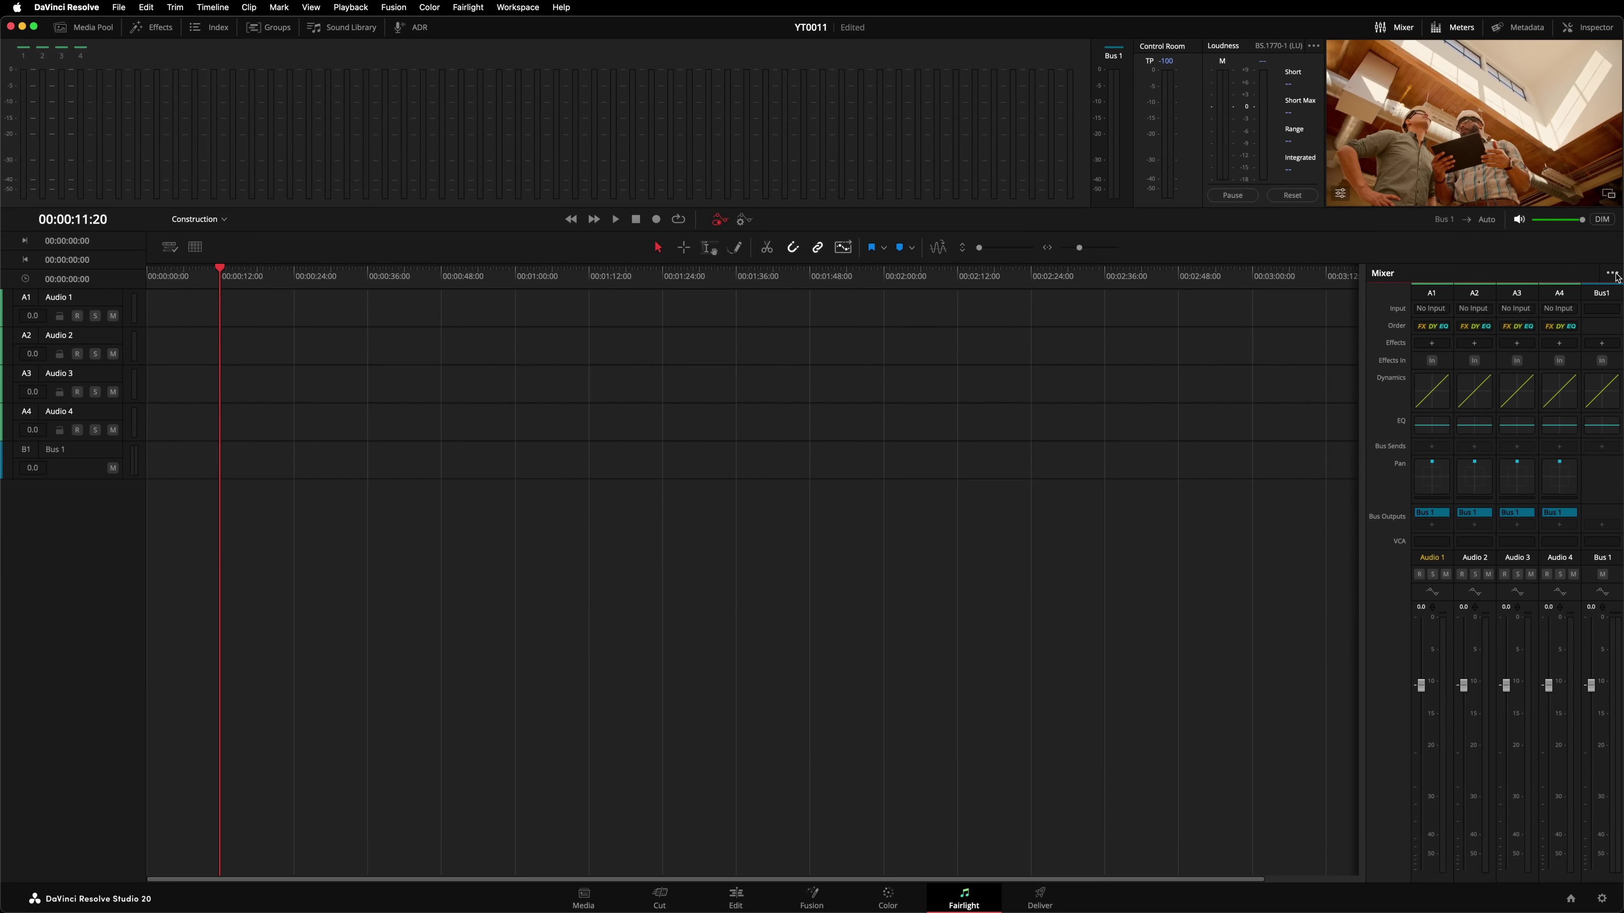
Hide the VCA and Bus Sends rows in the Fairlight mixer
click(1612, 274)
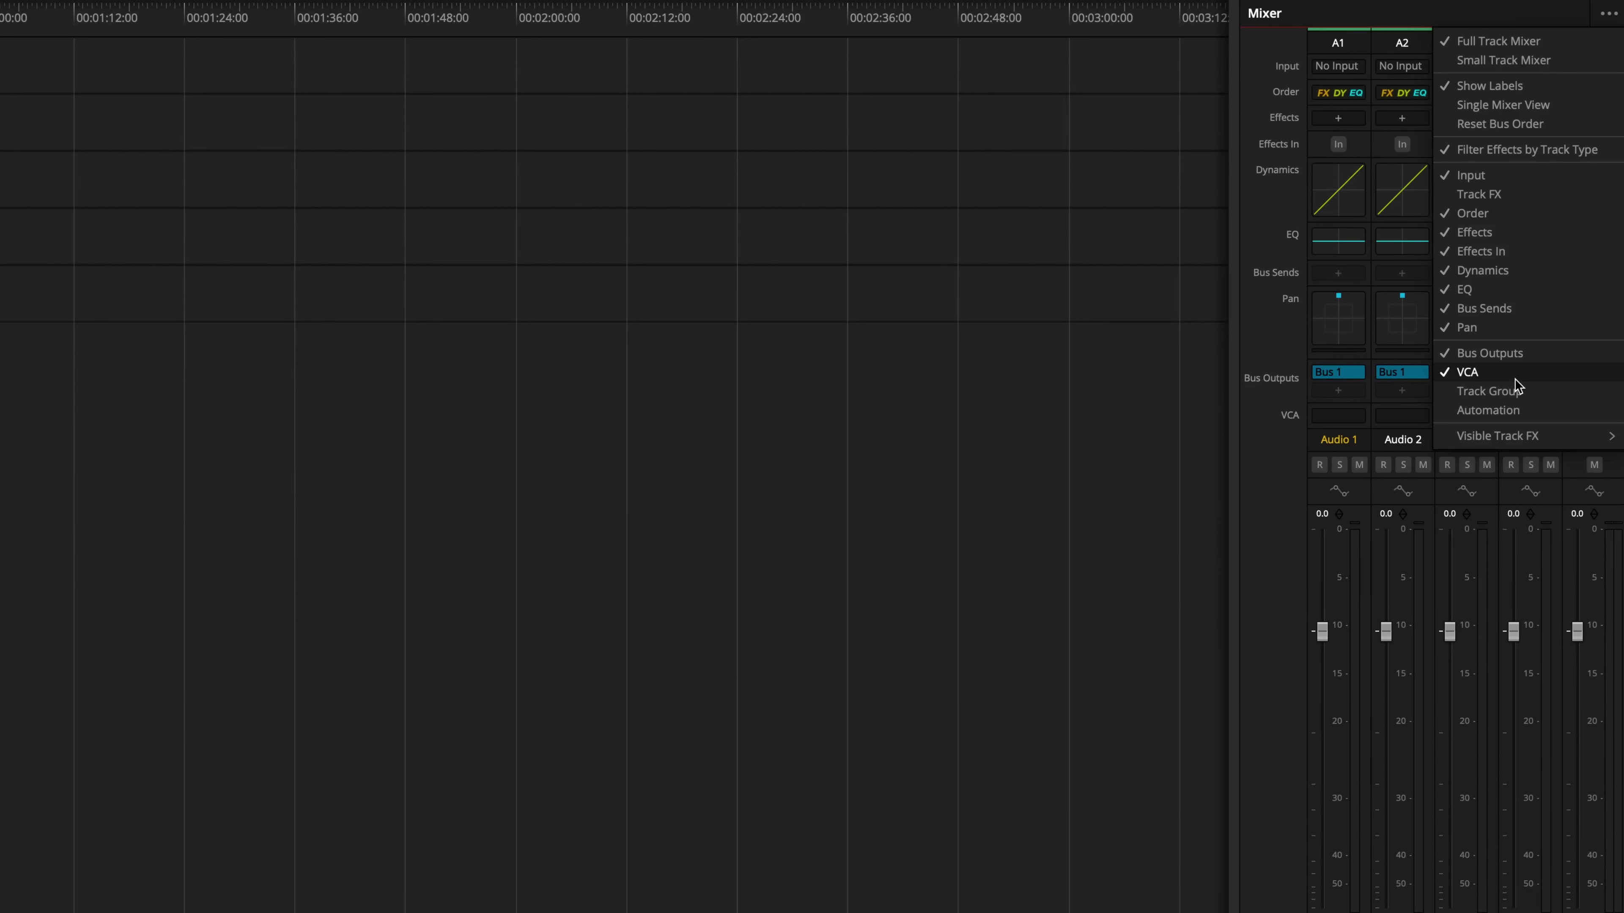
click(1549, 516)
click(1609, 13)
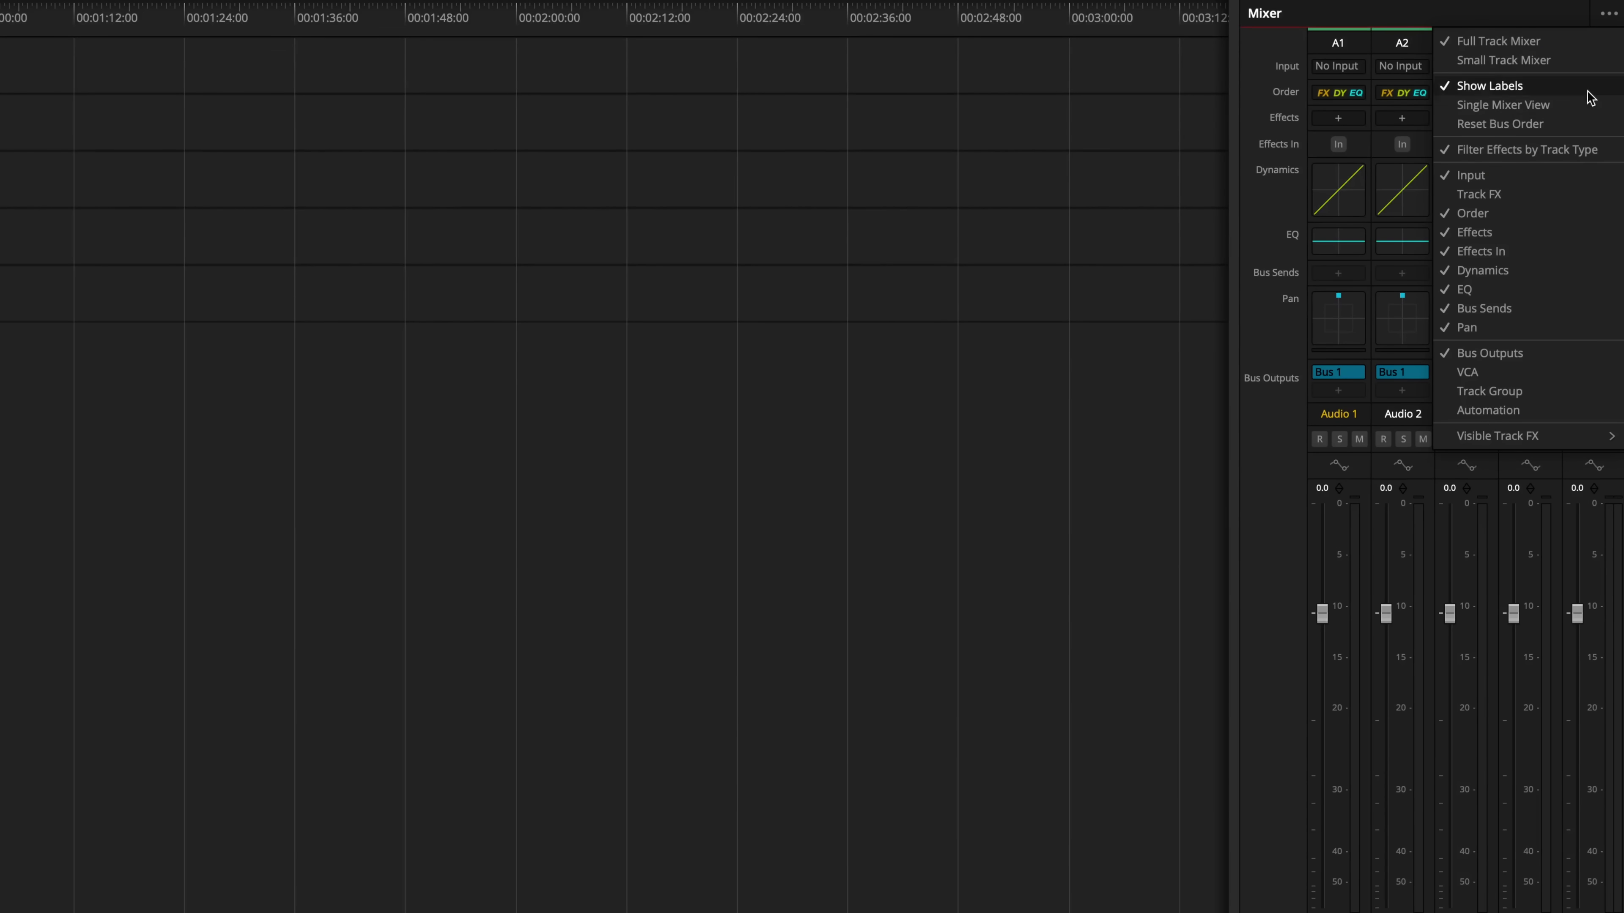
click(1558, 320)
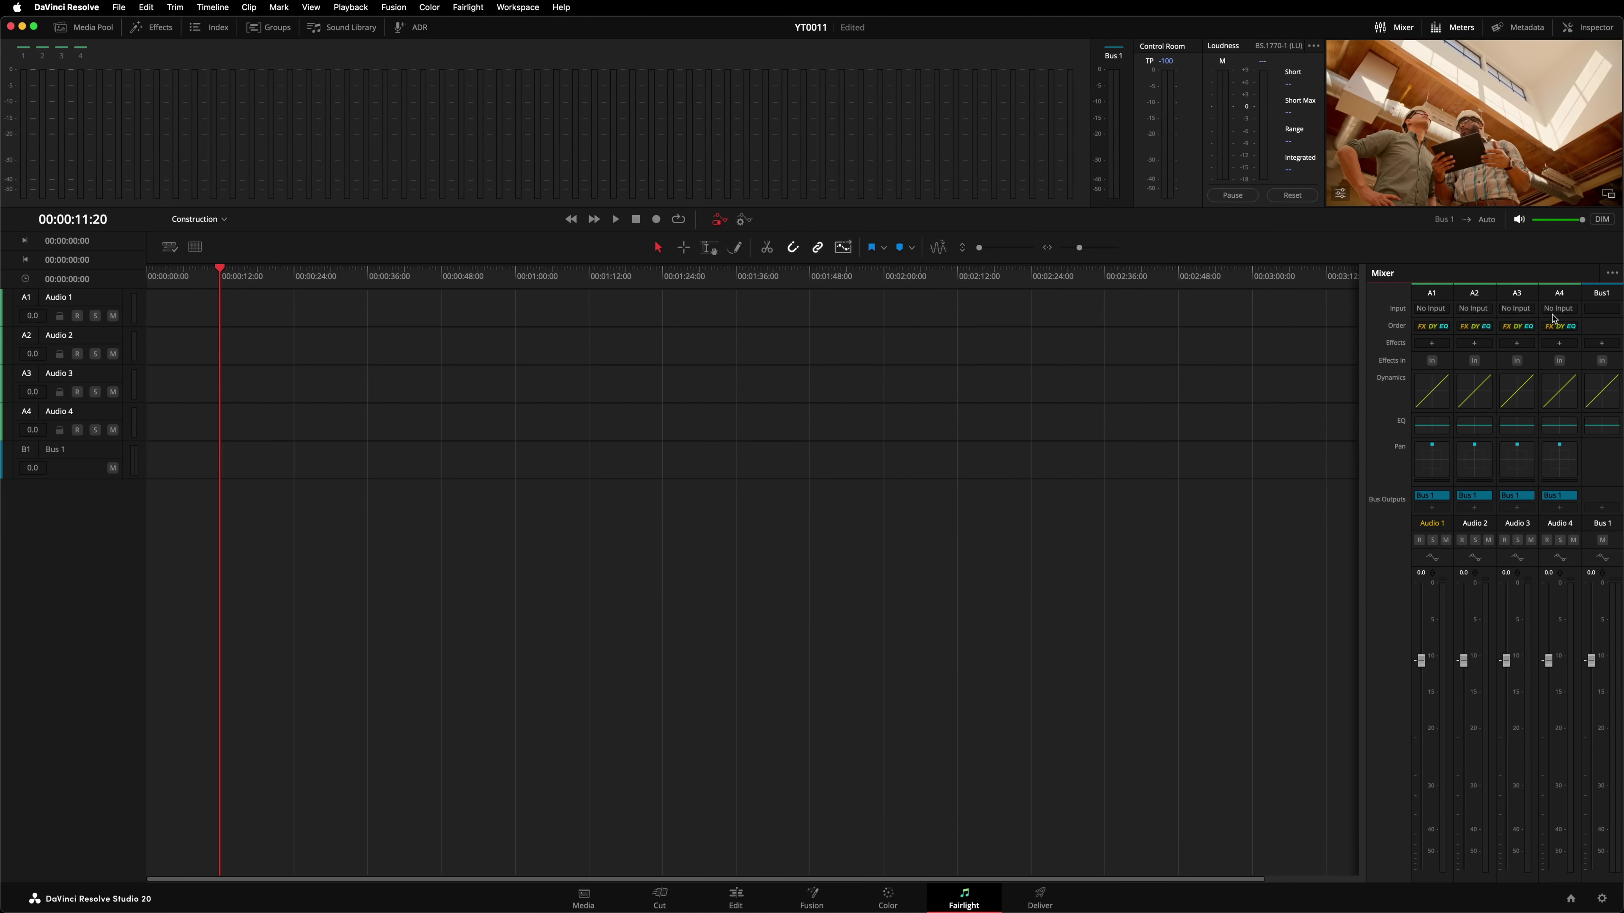
Float the video viewer and enlarge the floating window, moving it left
click(1609, 194)
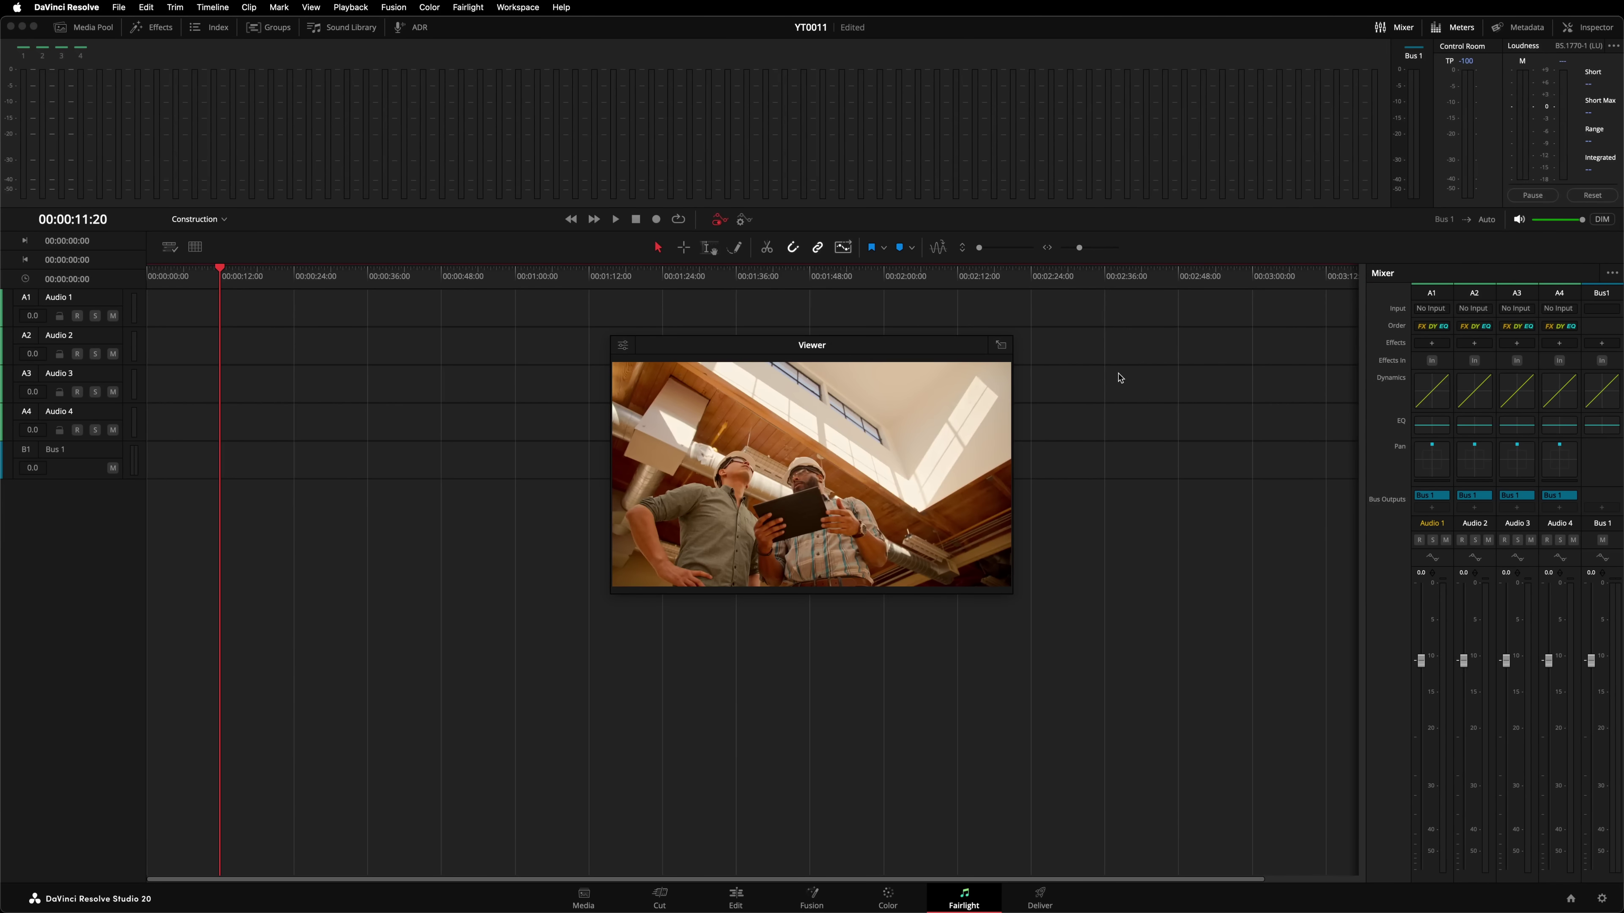
drag(1014, 597, 1191, 729)
drag(905, 360, 580, 371)
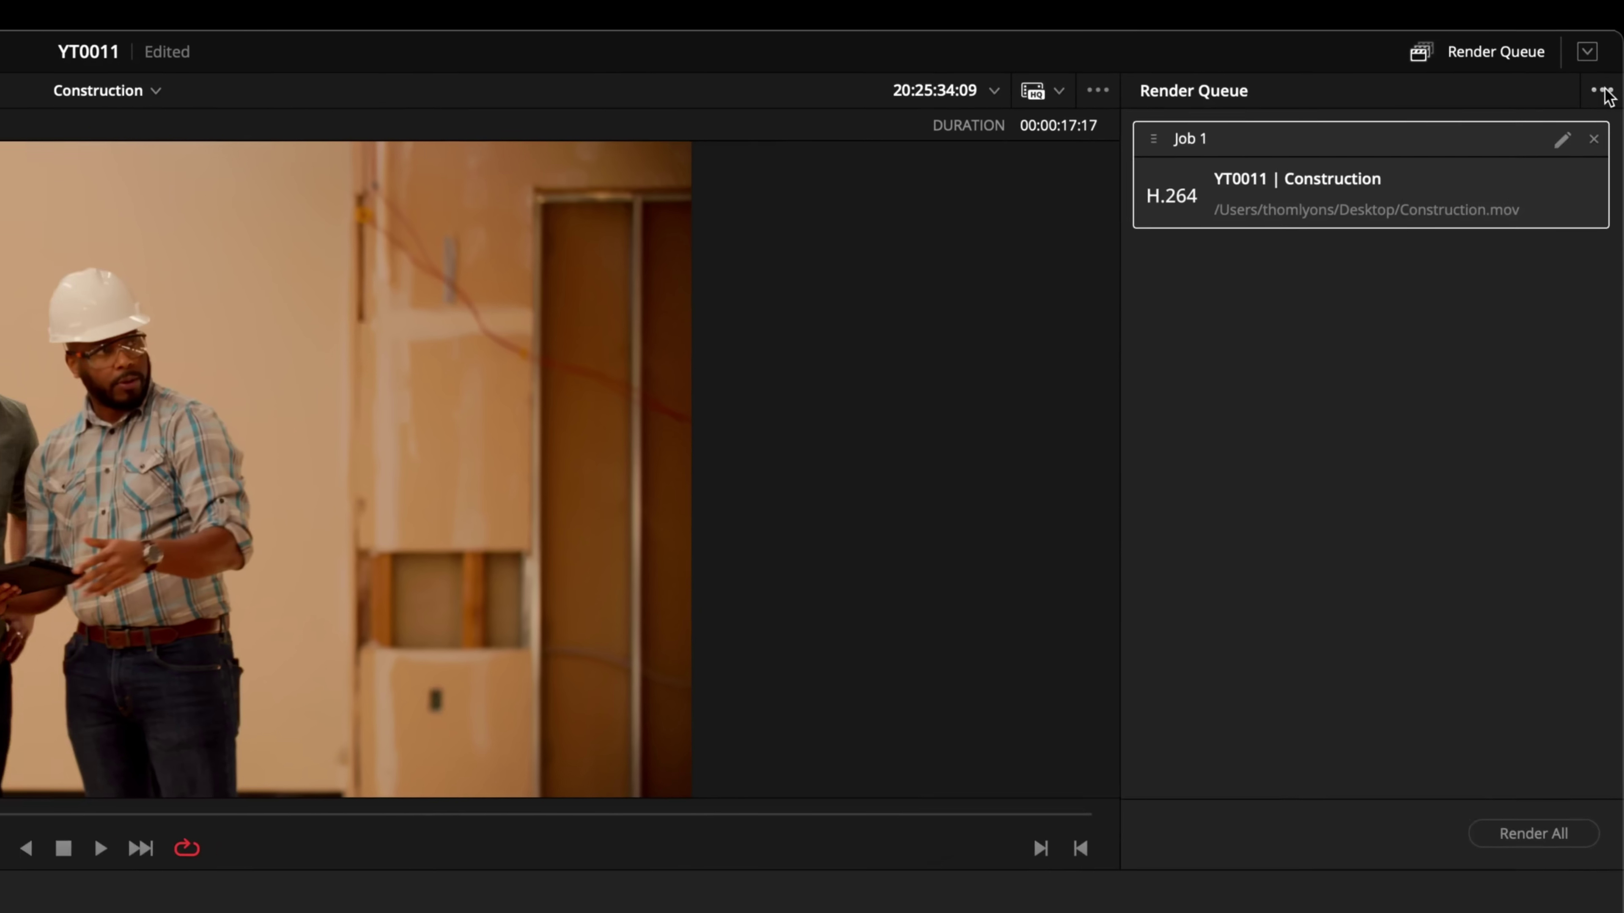
Show Job 1's details in the Render Queue, then check the viewer's Updates During Renders option
click(1612, 49)
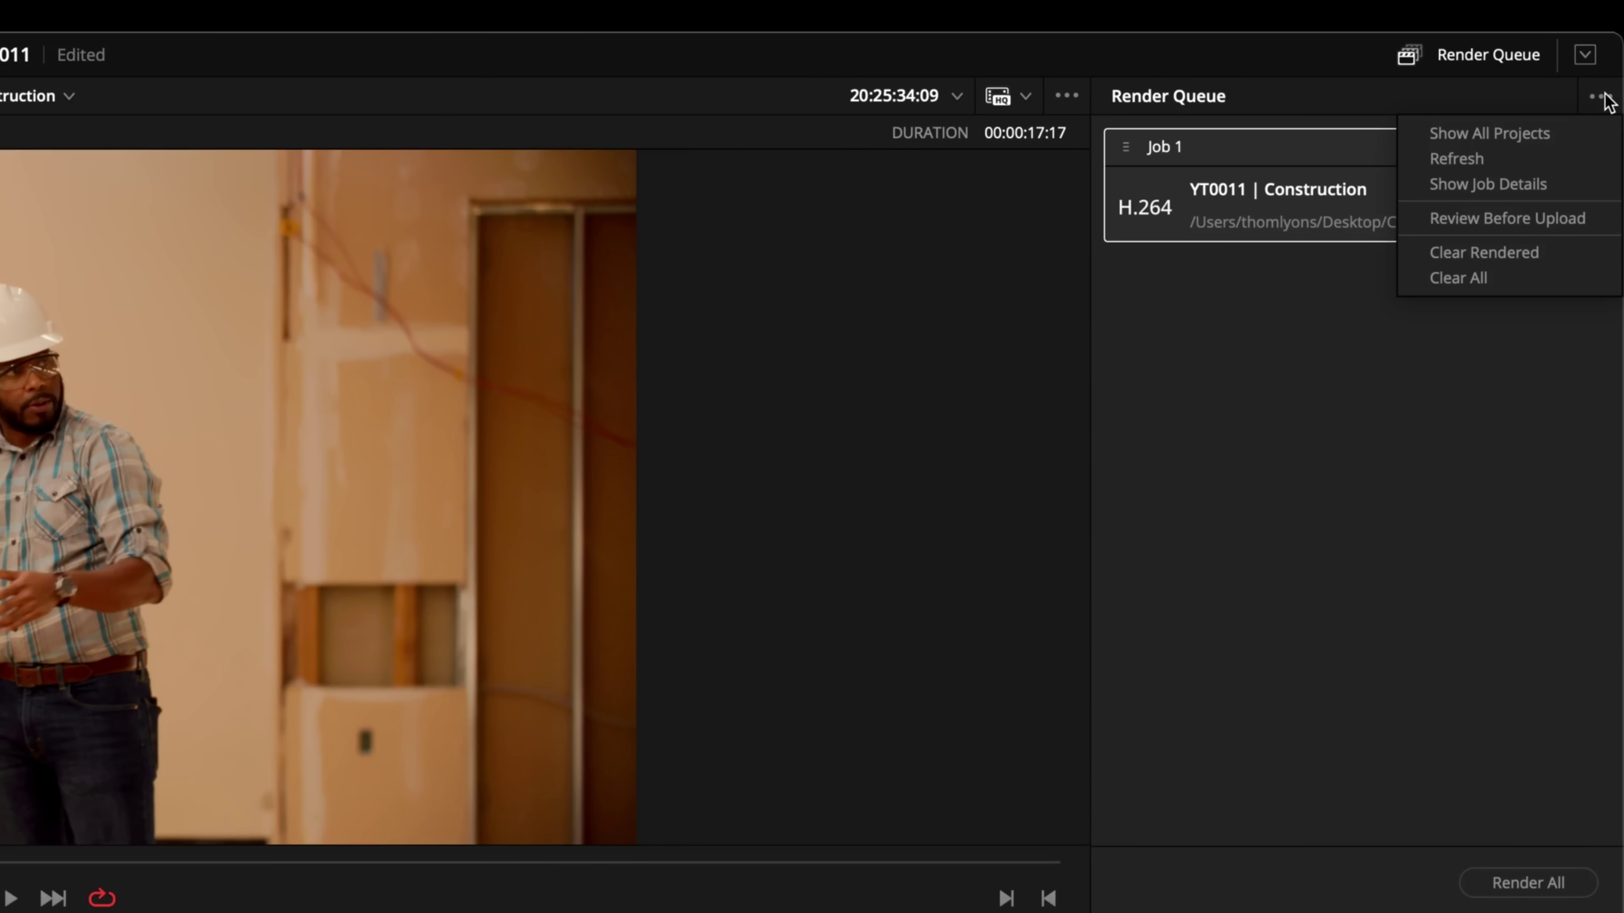
click(1559, 189)
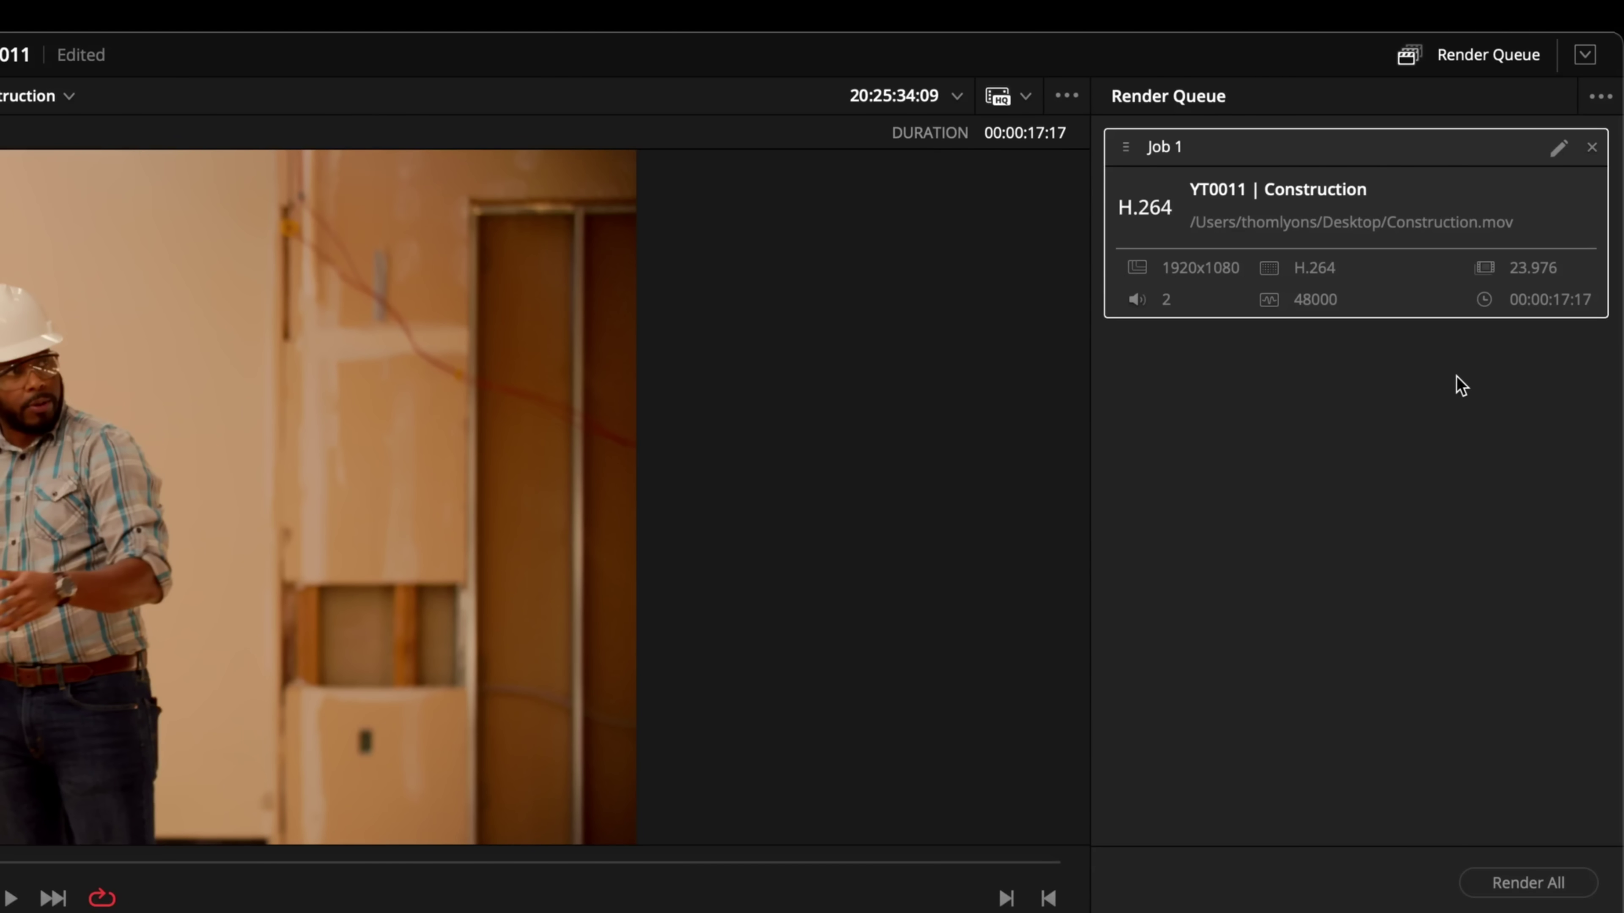
click(1067, 96)
mouse_move(1154, 195)
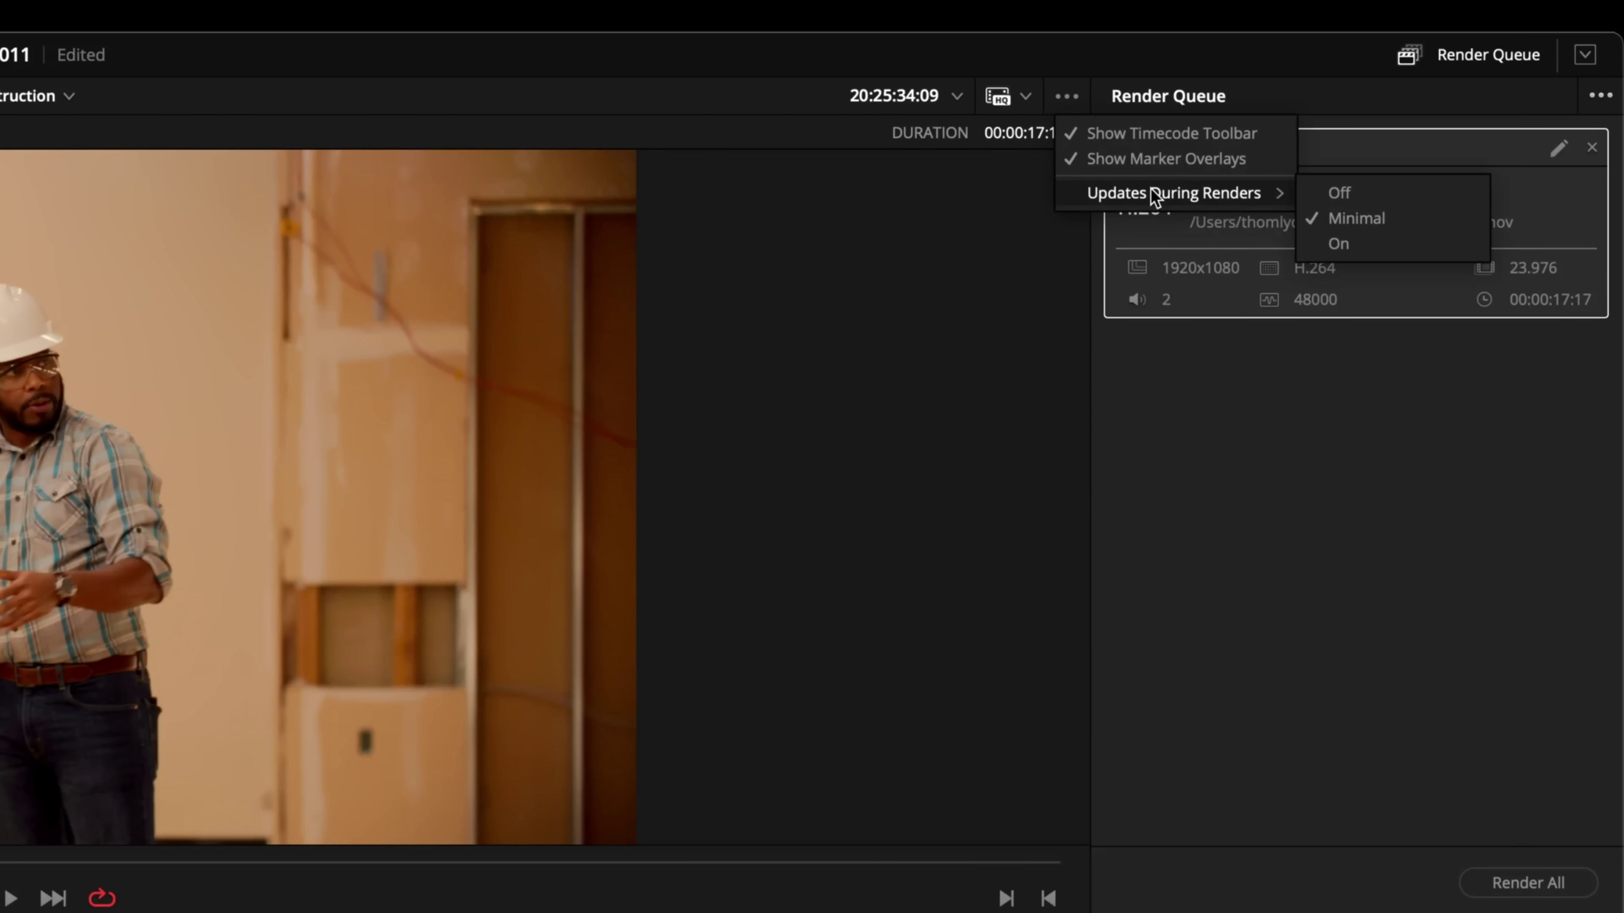